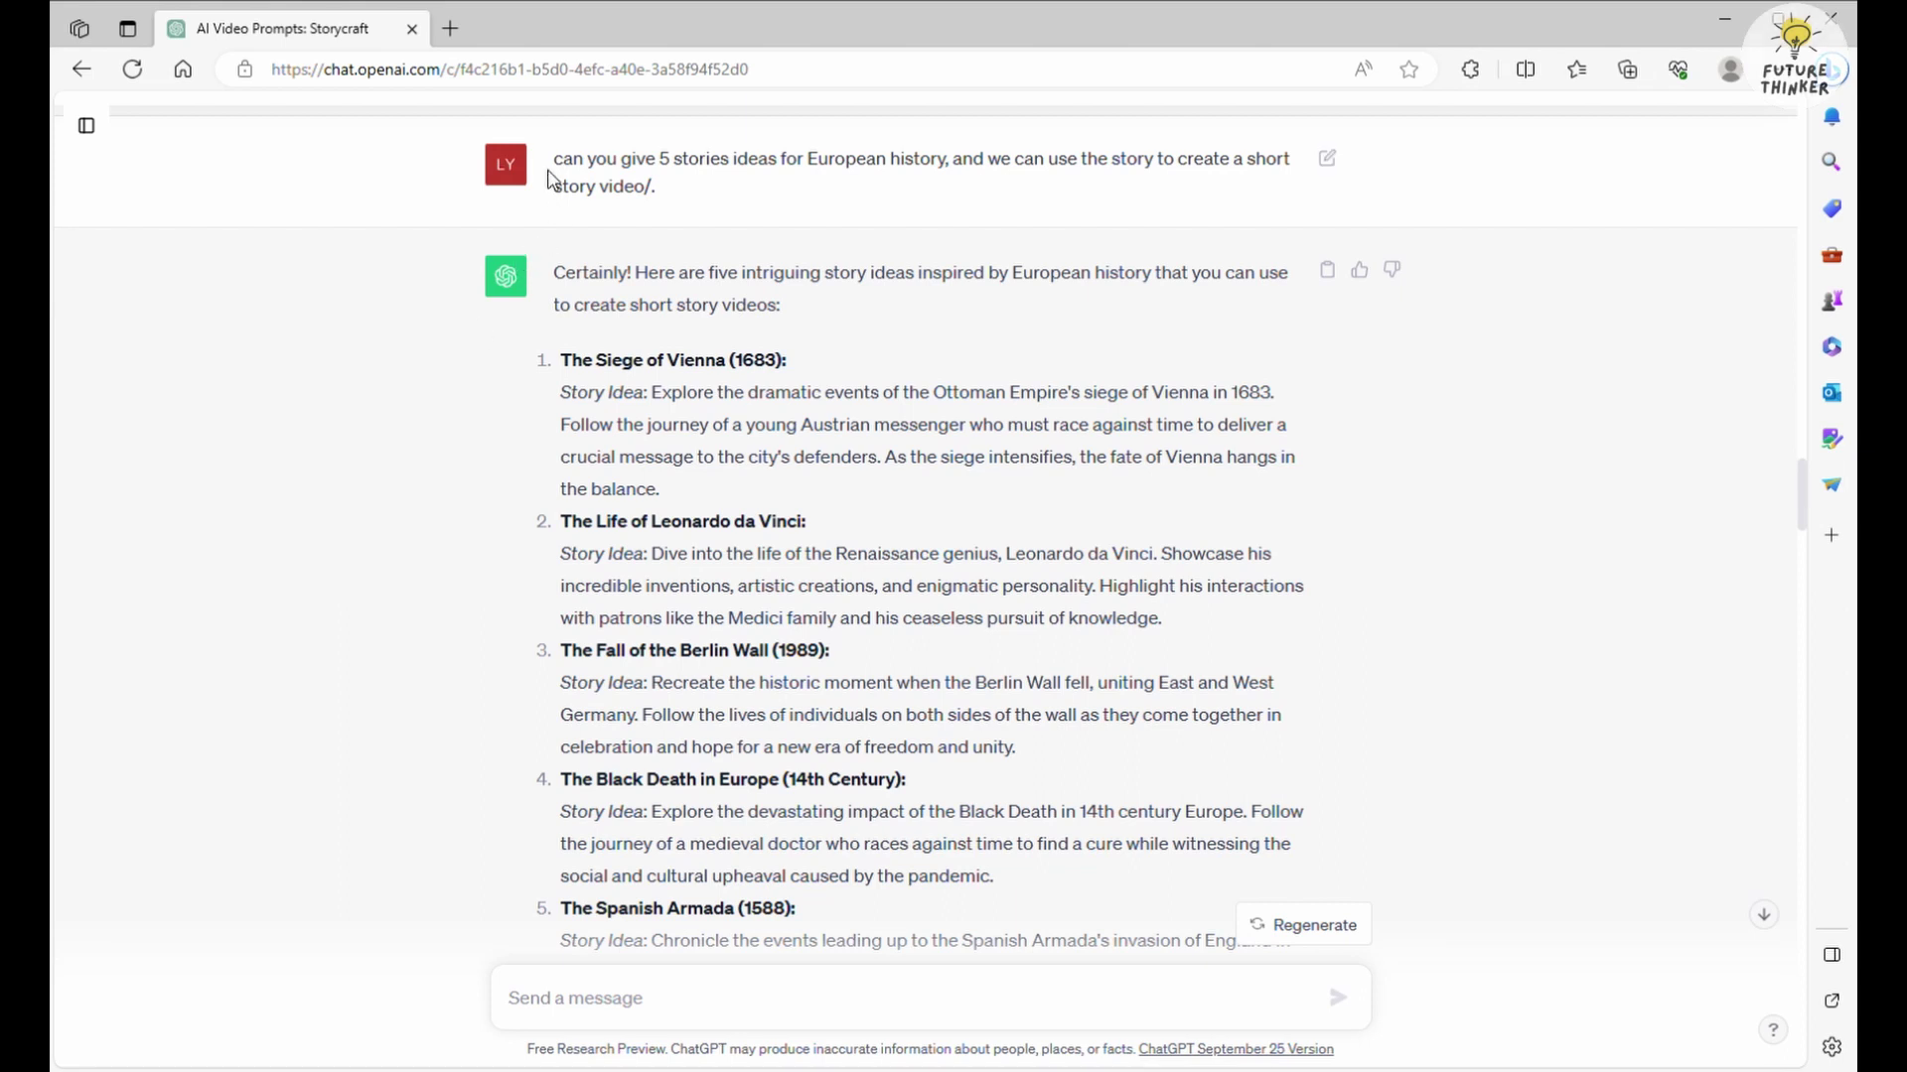
Review the five new story ideas and mark The Viking Raids as the chosen story
{"action": "left_click_drag", "start_coordinate": [566, 169], "coordinate": [812, 204]}
{"action": "left_click", "coordinate": [707, 249]}
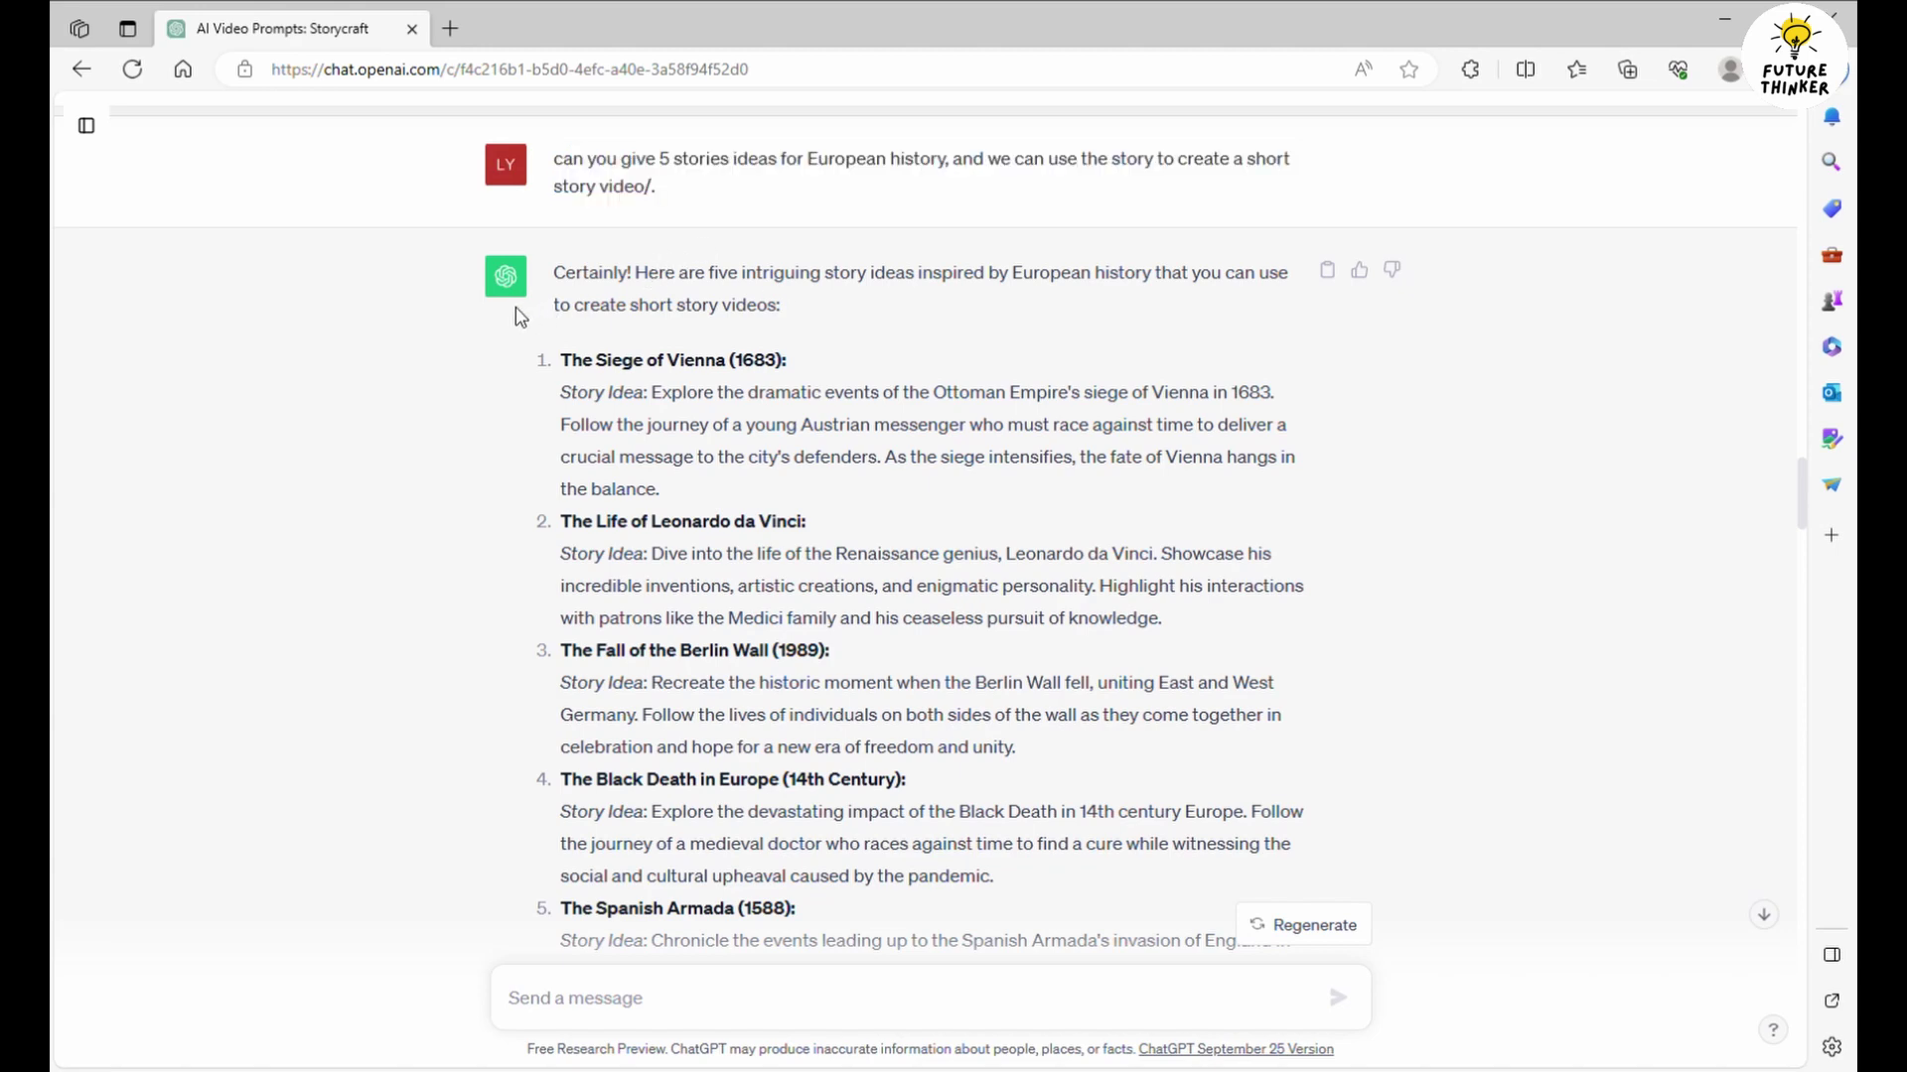
{"action": "scroll", "coordinate": [584, 412], "scroll_direction": "down", "scroll_amount": 3}
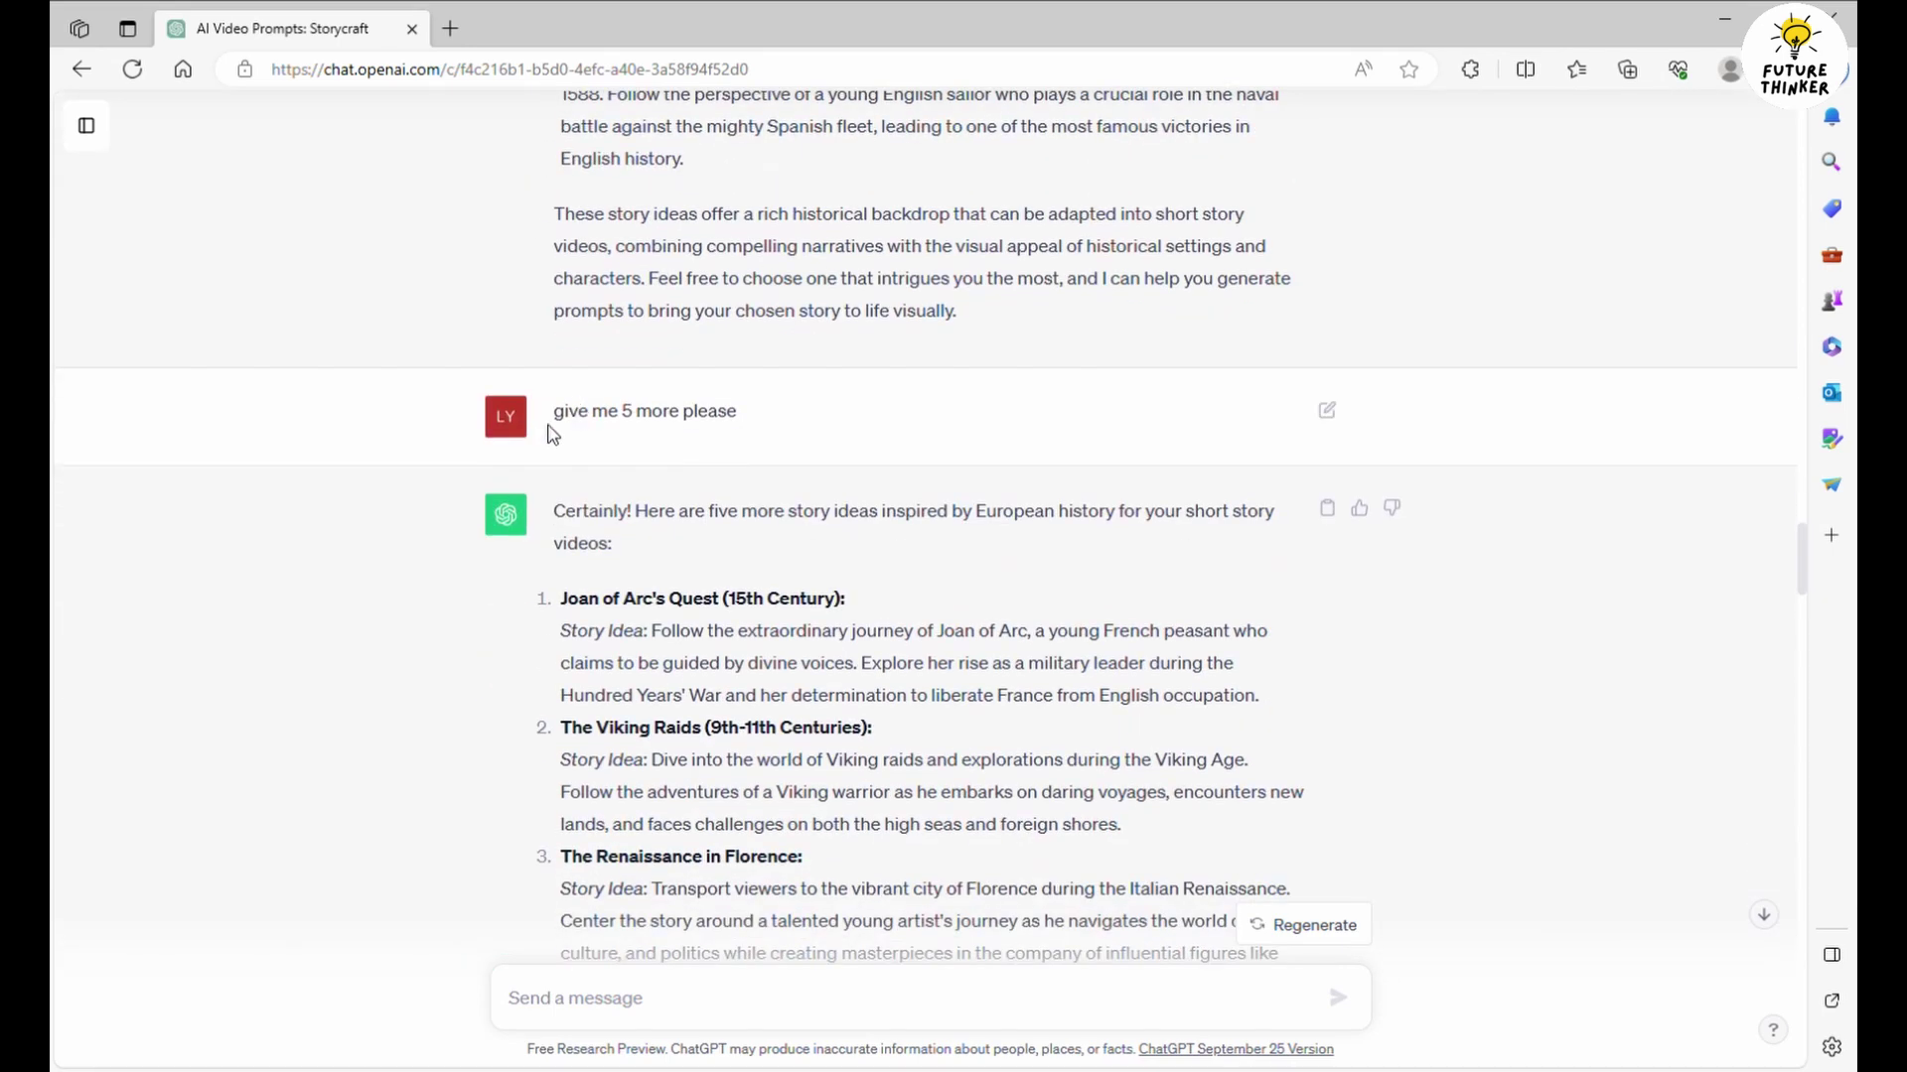
{"action": "scroll", "coordinate": [739, 446], "scroll_direction": "down", "scroll_amount": 3}
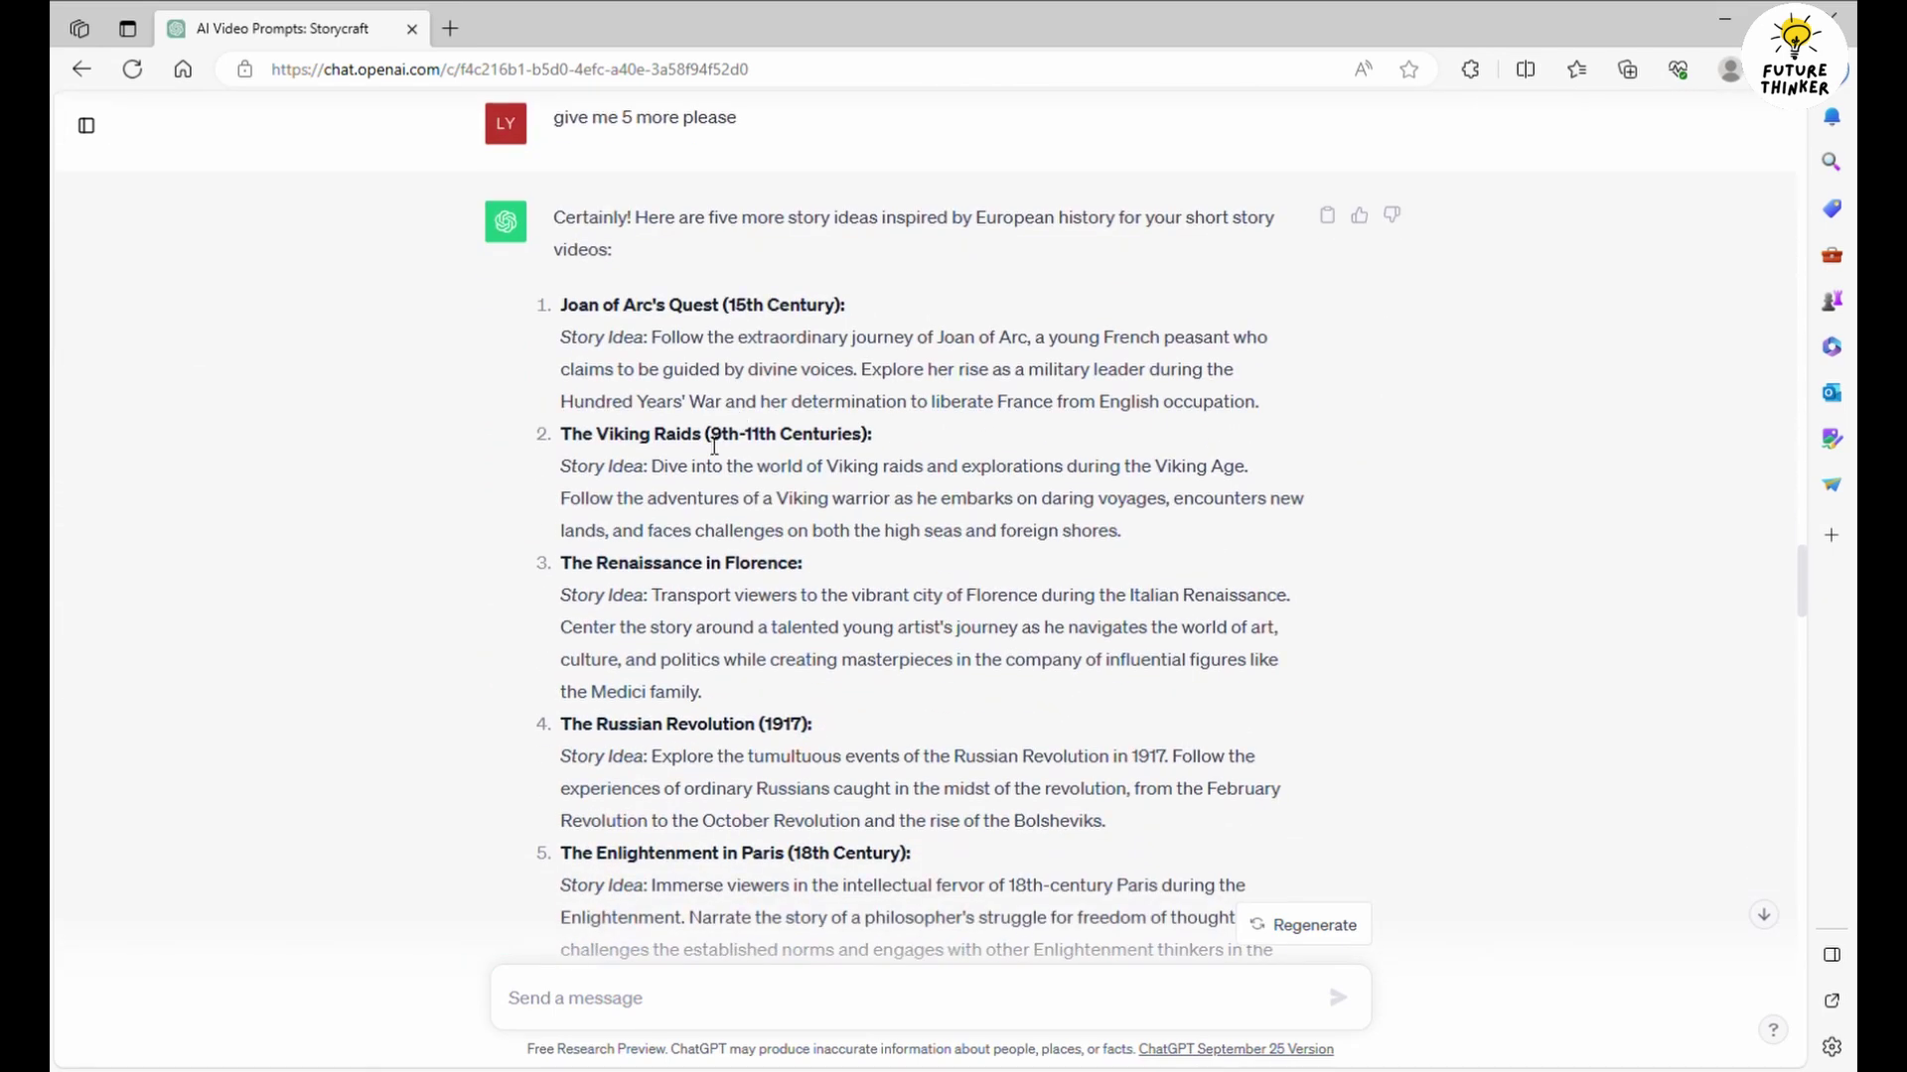
{"action": "scroll", "coordinate": [661, 438], "scroll_direction": "down", "scroll_amount": 2}
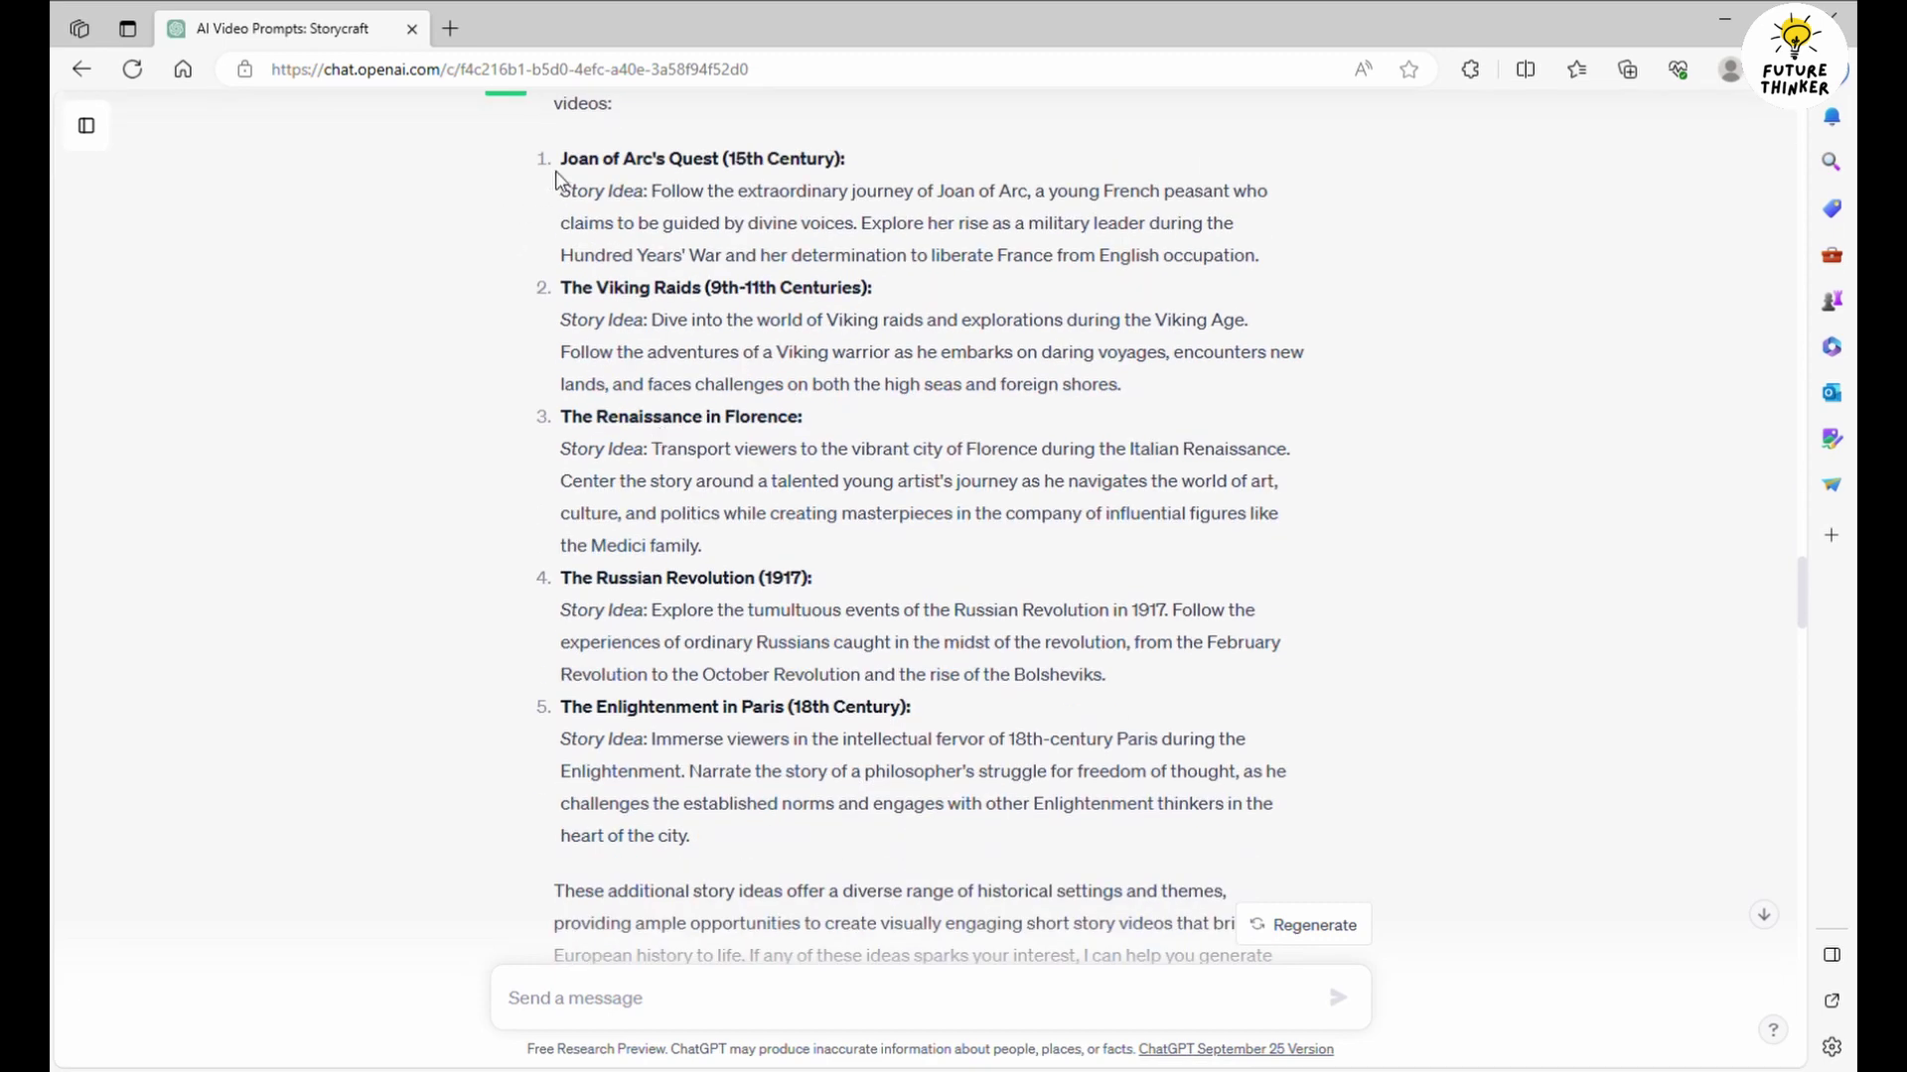
{"action": "left_click_drag", "start_coordinate": [556, 295], "coordinate": [866, 290]}
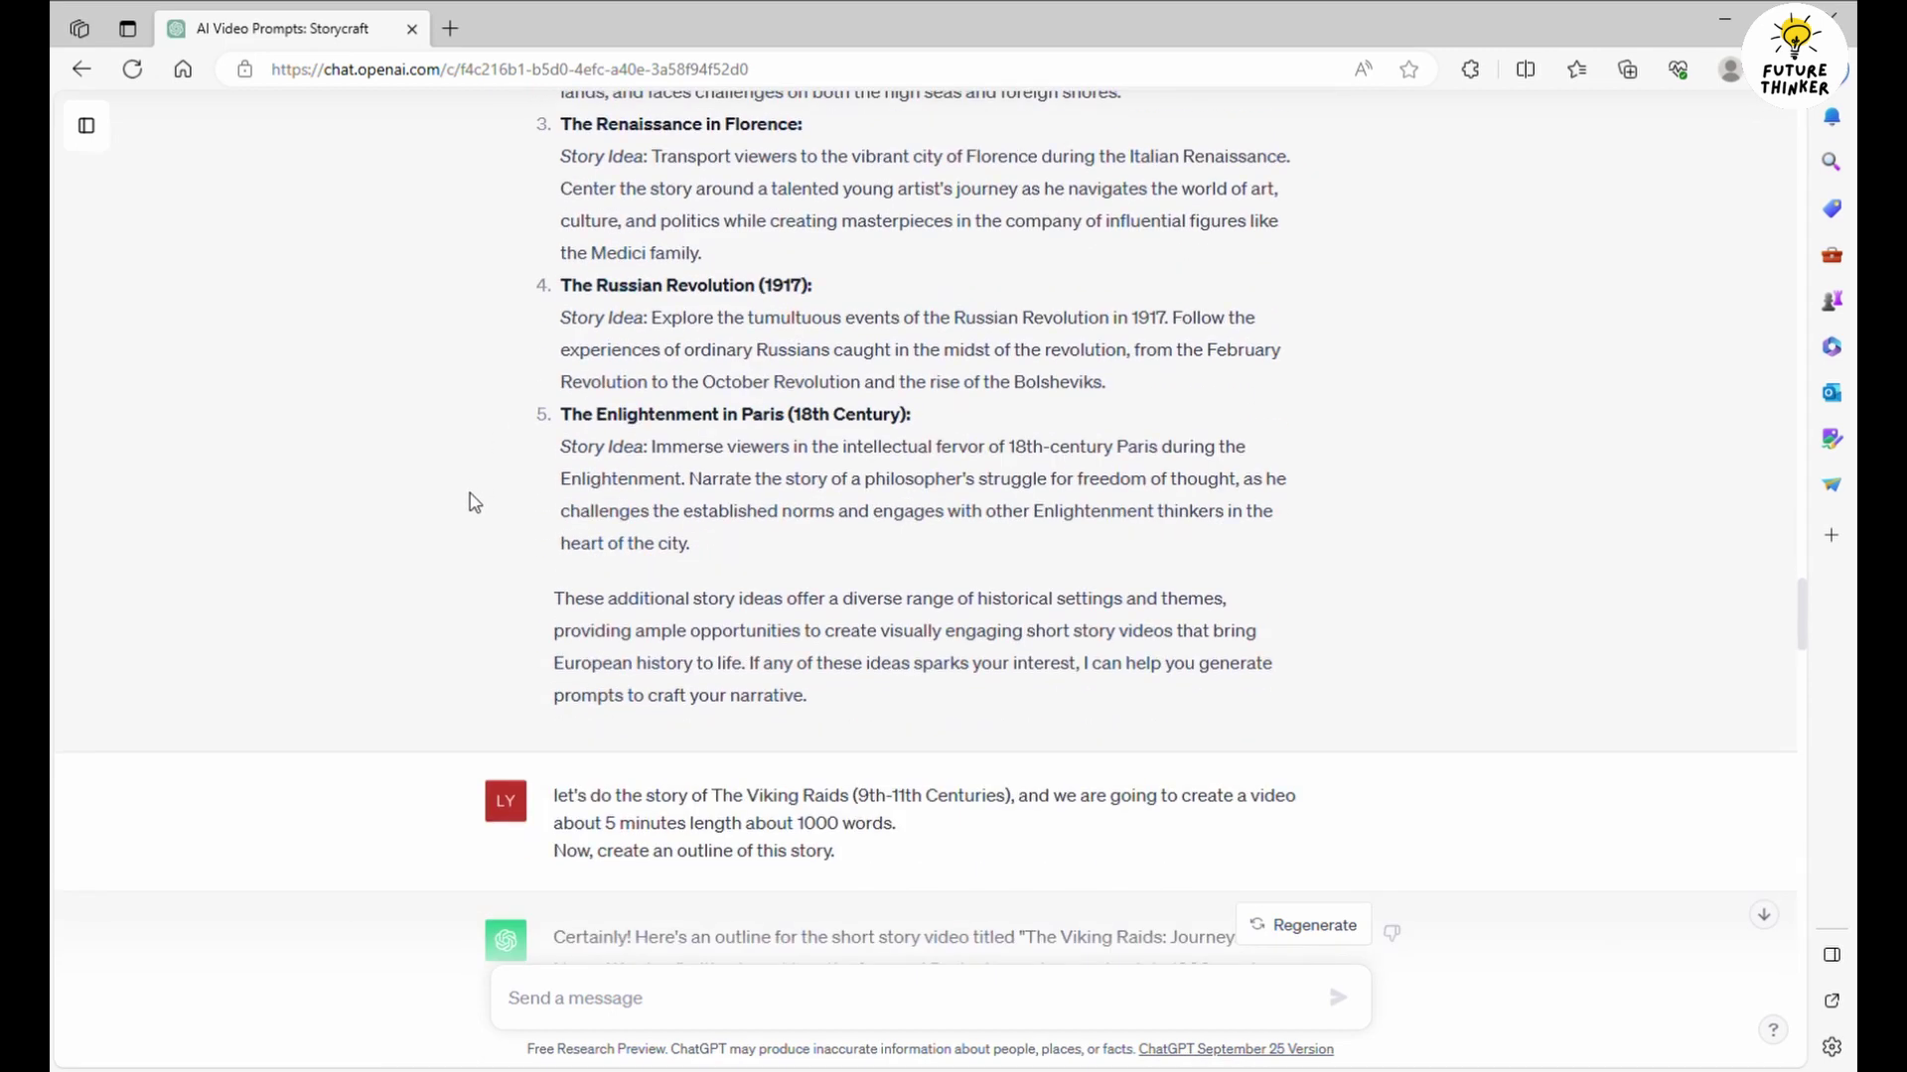
{"action": "scroll", "coordinate": [473, 502], "scroll_direction": "down", "scroll_amount": 4}
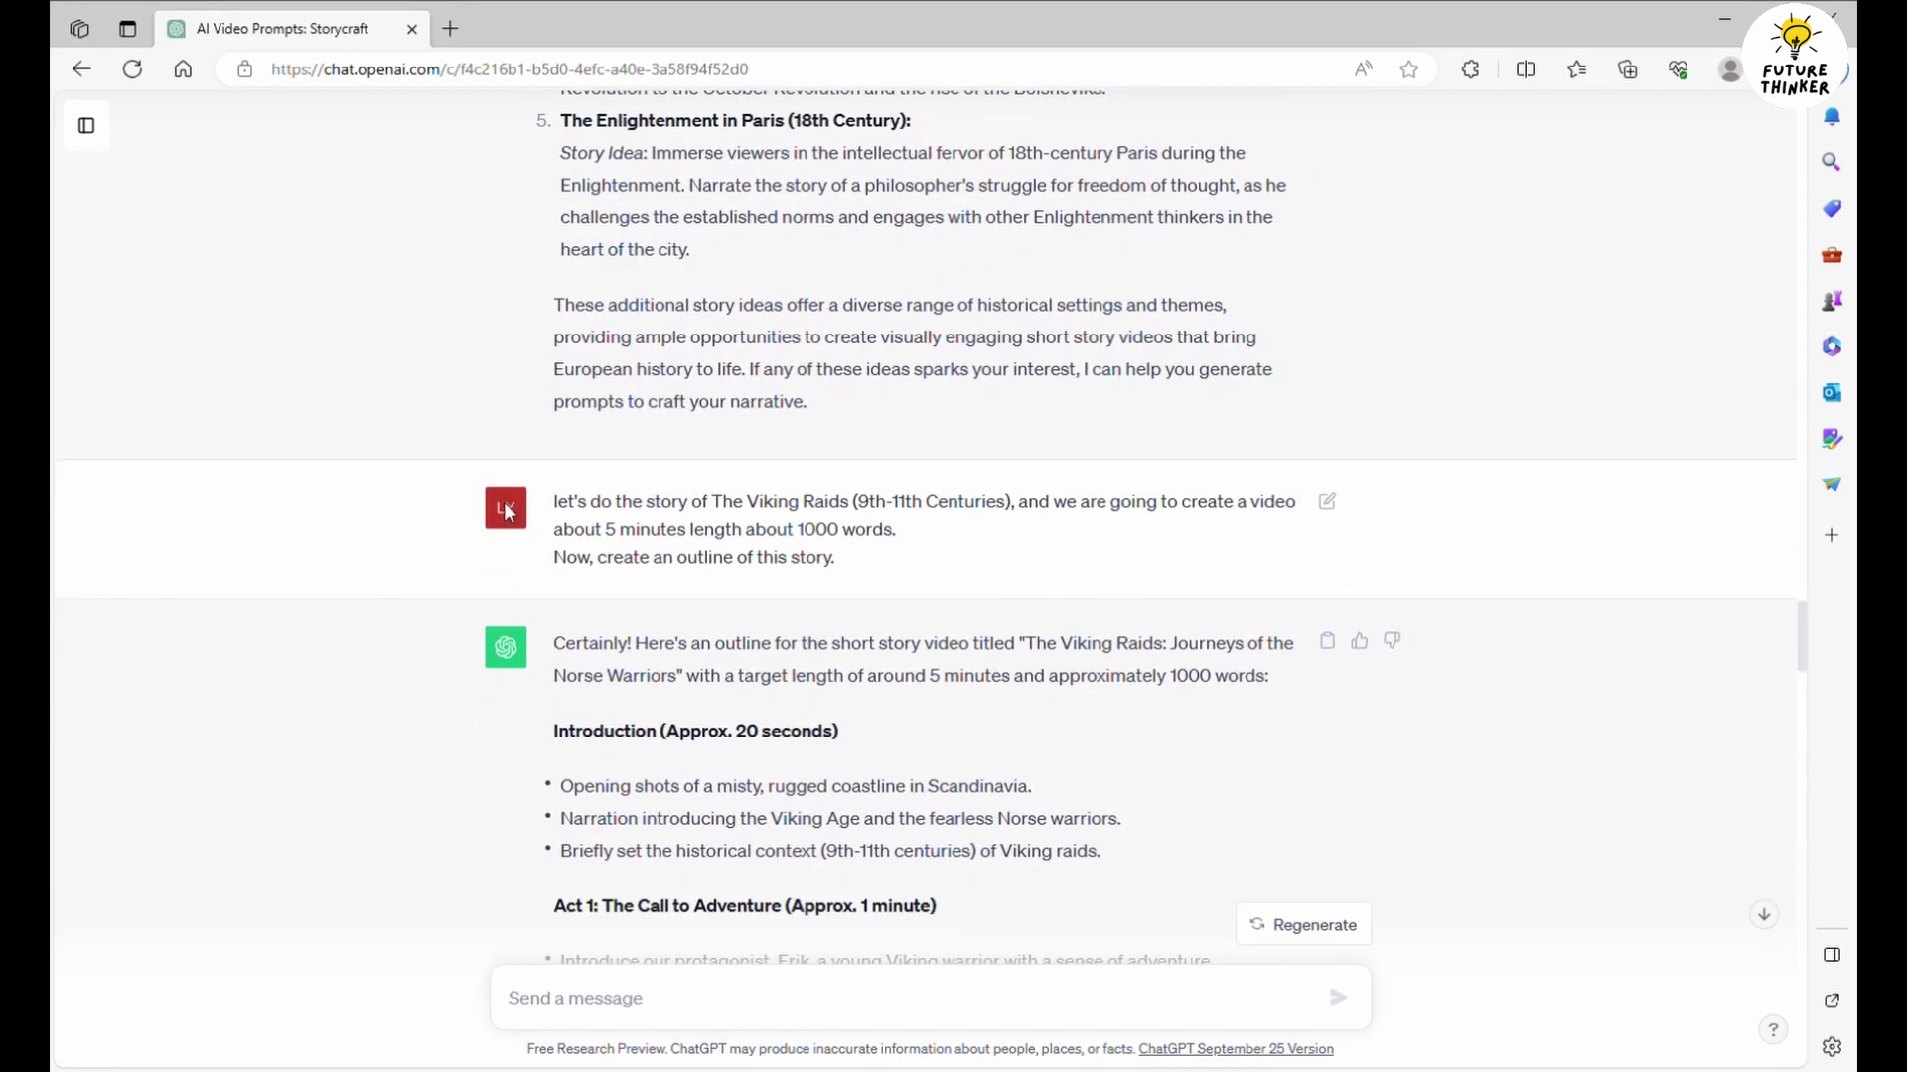
Highlight the request's key parts: Viking Raids, video, 5 minutes, 1000 words, story outline
{"action": "left_click_drag", "start_coordinate": [549, 503], "coordinate": [686, 504]}
{"action": "left_click", "coordinate": [1026, 506]}
{"action": "left_click", "coordinate": [1042, 524]}
{"action": "left_click_drag", "start_coordinate": [1095, 507], "coordinate": [1229, 510]}
{"action": "left_click", "coordinate": [1230, 510]}
{"action": "left_click_drag", "start_coordinate": [596, 534], "coordinate": [694, 539]}
{"action": "left_click", "coordinate": [784, 544]}
{"action": "left_click_drag", "start_coordinate": [800, 541], "coordinate": [558, 556]}
{"action": "left_click", "coordinate": [860, 557]}
{"action": "left_click", "coordinate": [753, 574]}
Scroll the Viking Raids outline down through Act 5, Conclusion and Closing Scene
{"action": "scroll", "coordinate": [844, 571], "scroll_direction": "down", "scroll_amount": 3}
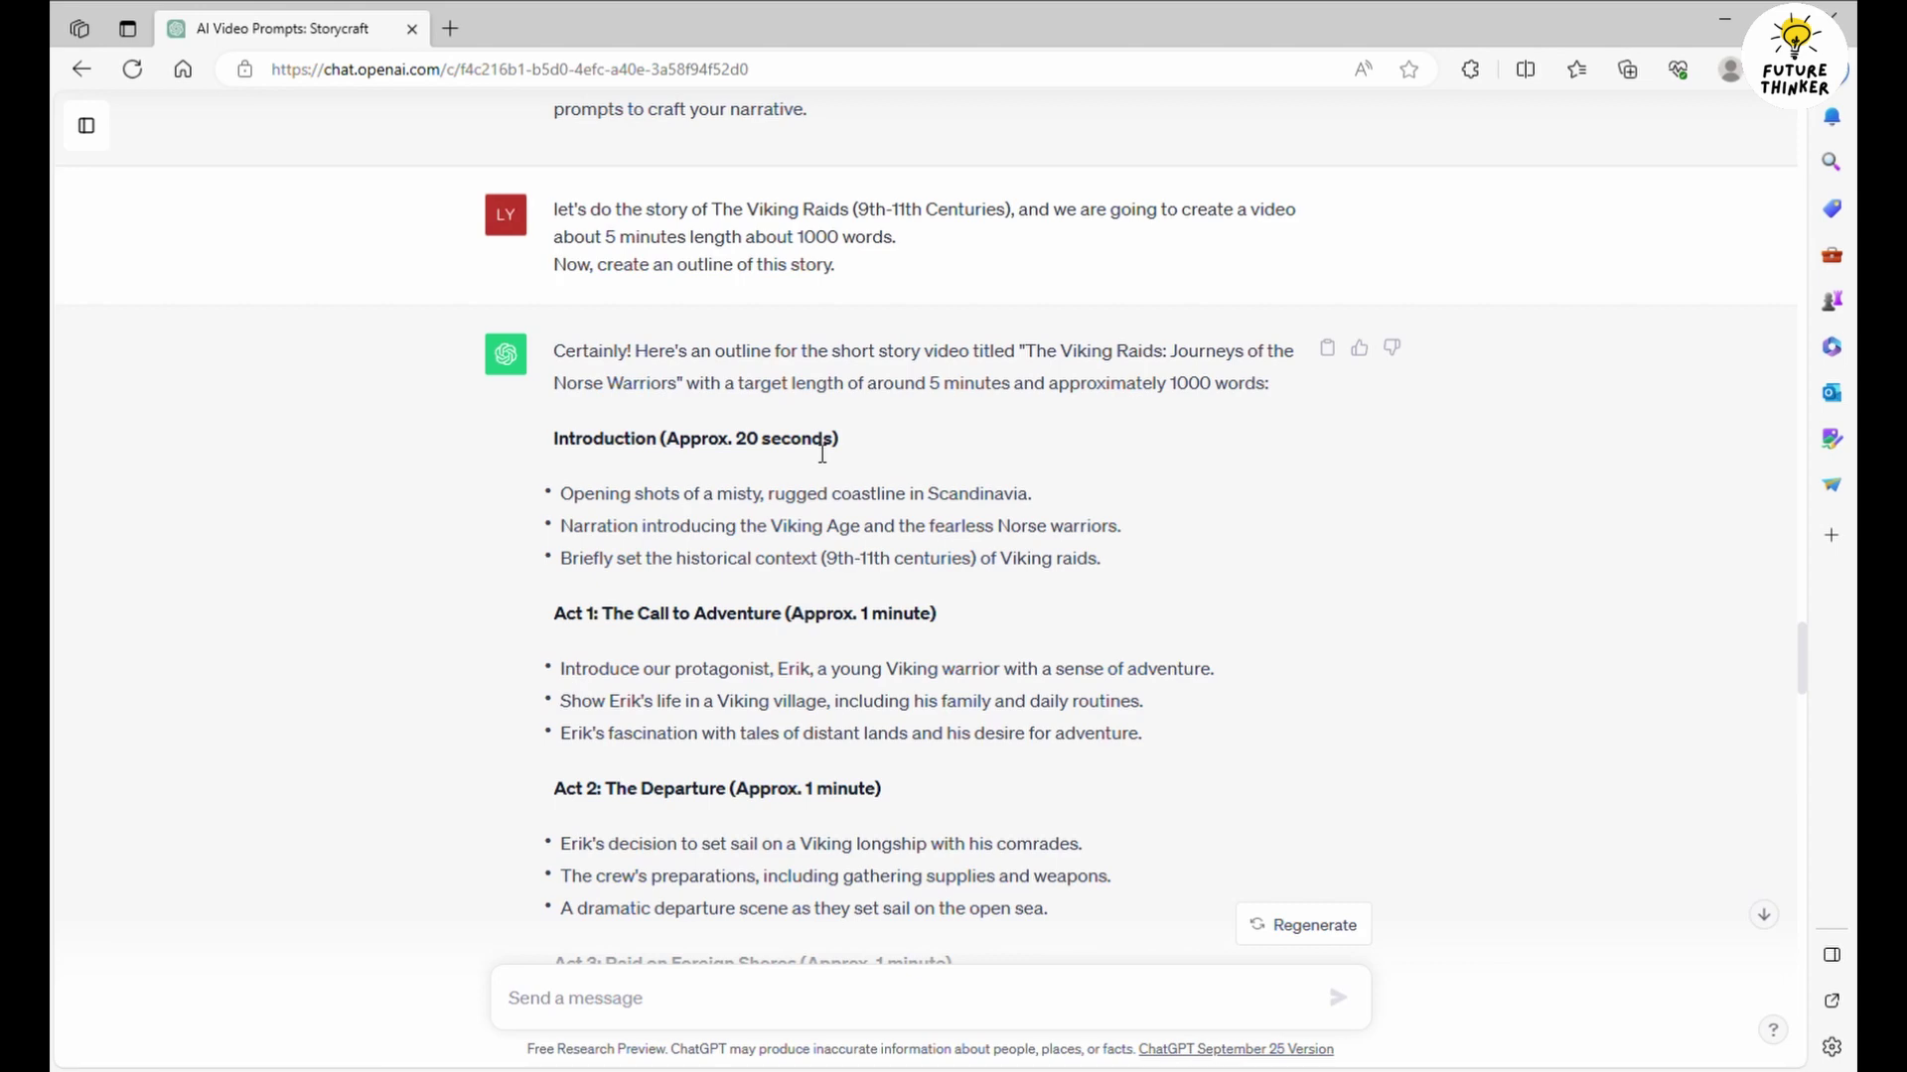
{"action": "scroll", "coordinate": [822, 454], "scroll_direction": "down", "scroll_amount": 3}
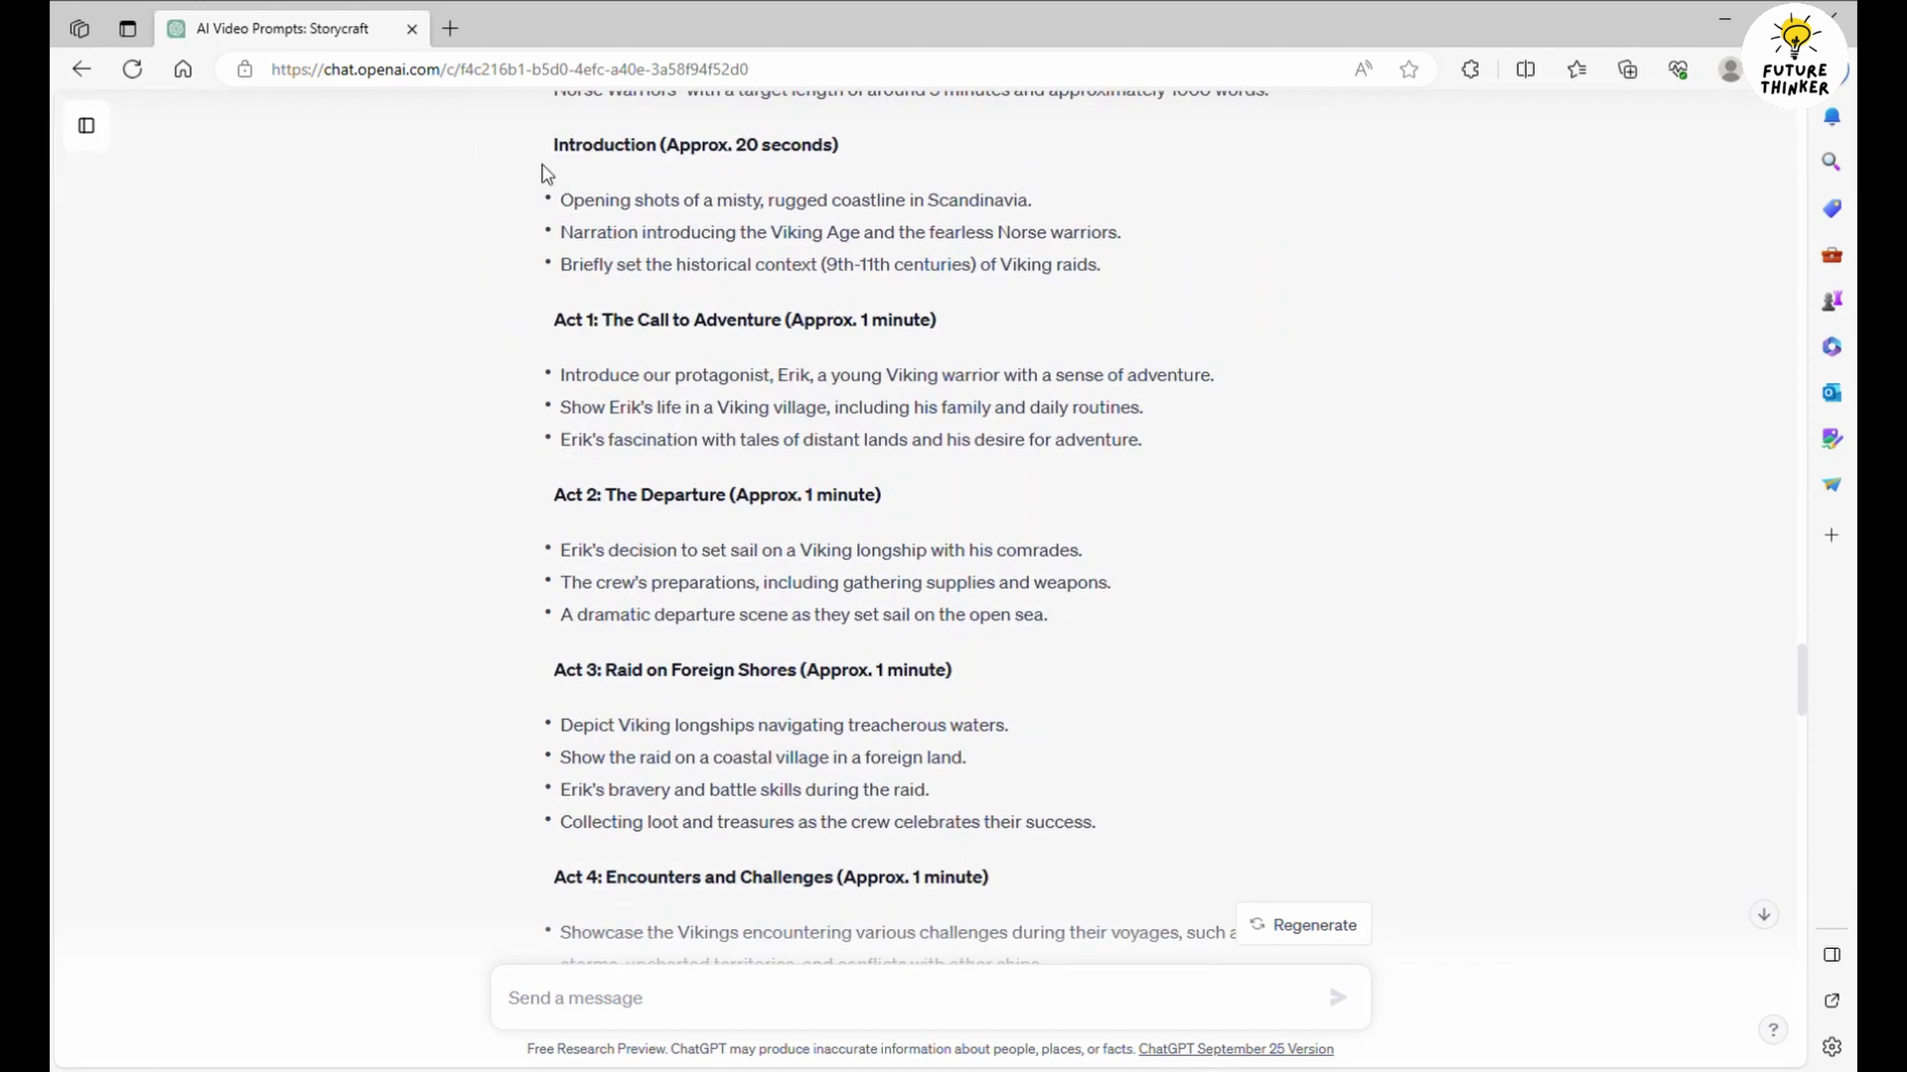
{"action": "scroll", "coordinate": [534, 487], "scroll_direction": "down", "scroll_amount": 4}
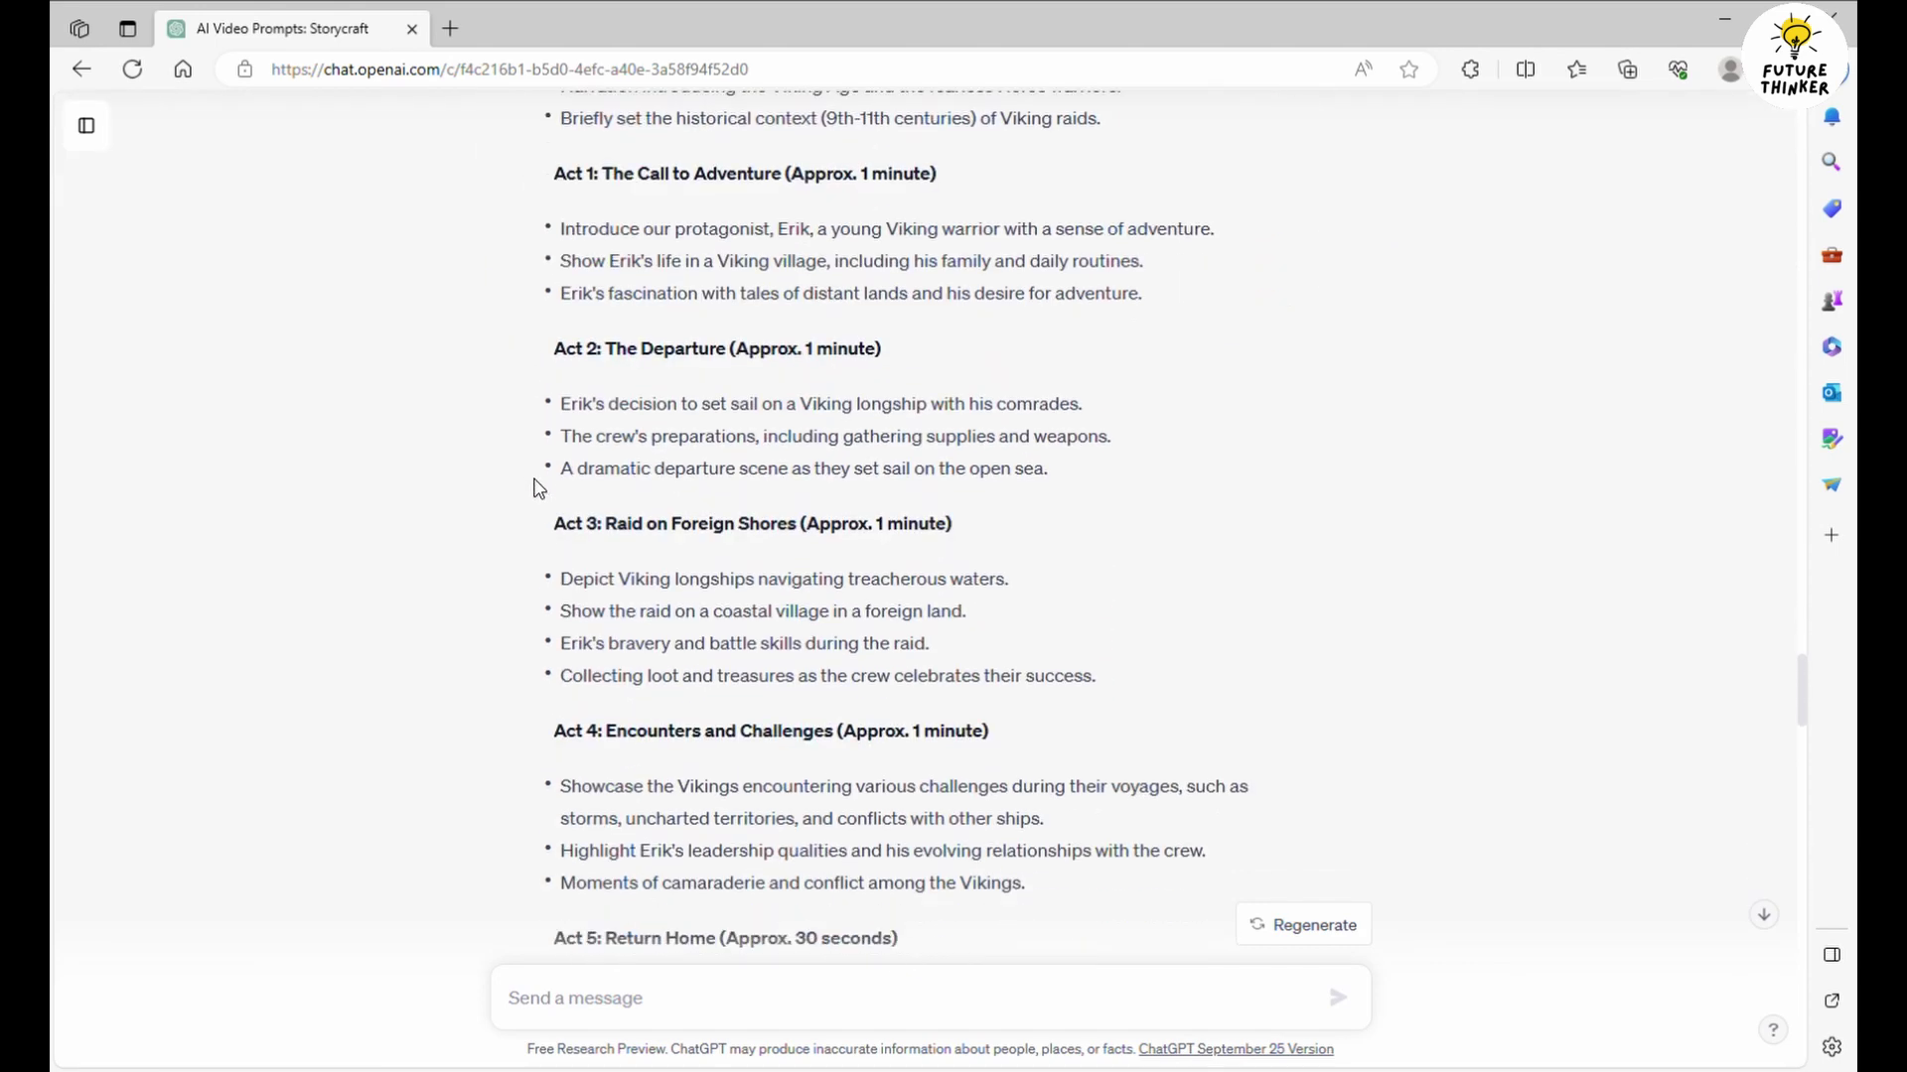
{"action": "scroll", "coordinate": [557, 663], "scroll_direction": "down", "scroll_amount": 4}
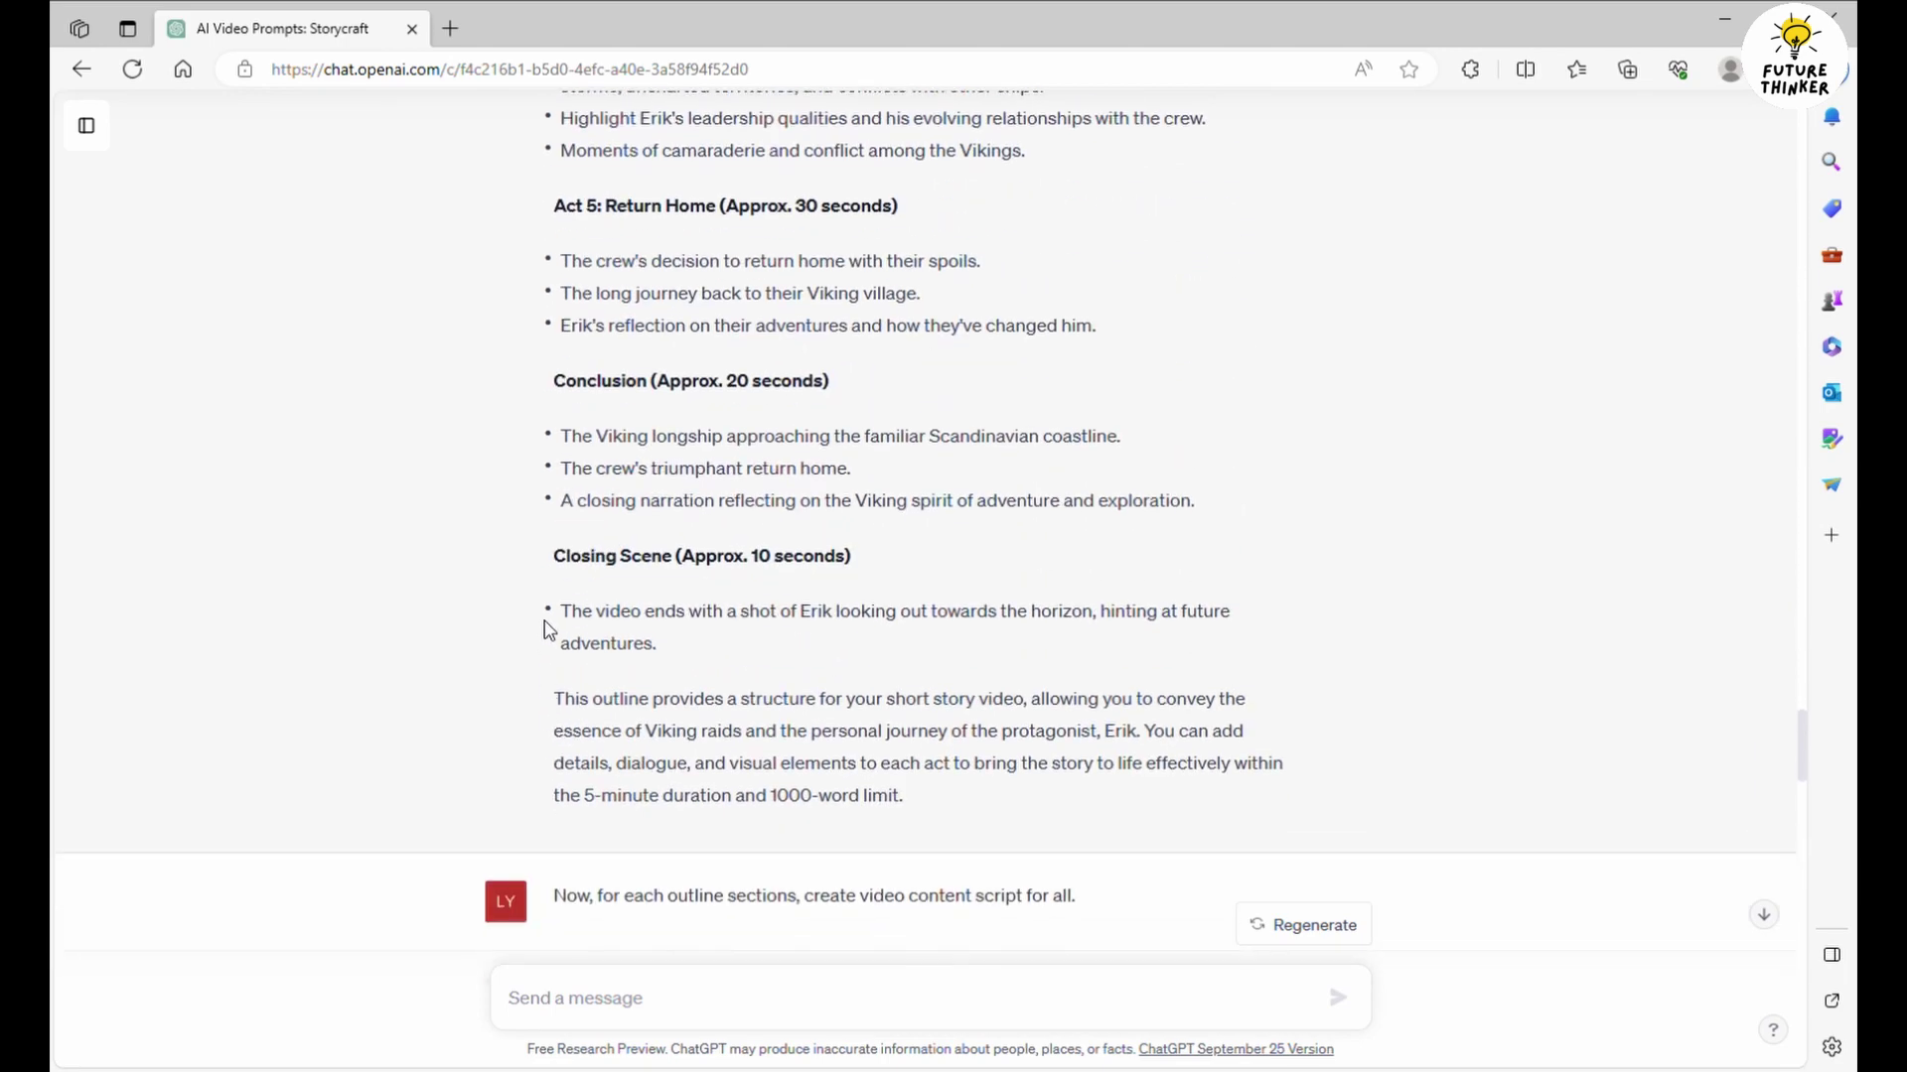
Review the sent request for a video content script for each outline section
{"action": "scroll", "coordinate": [632, 491], "scroll_direction": "down", "scroll_amount": 1}
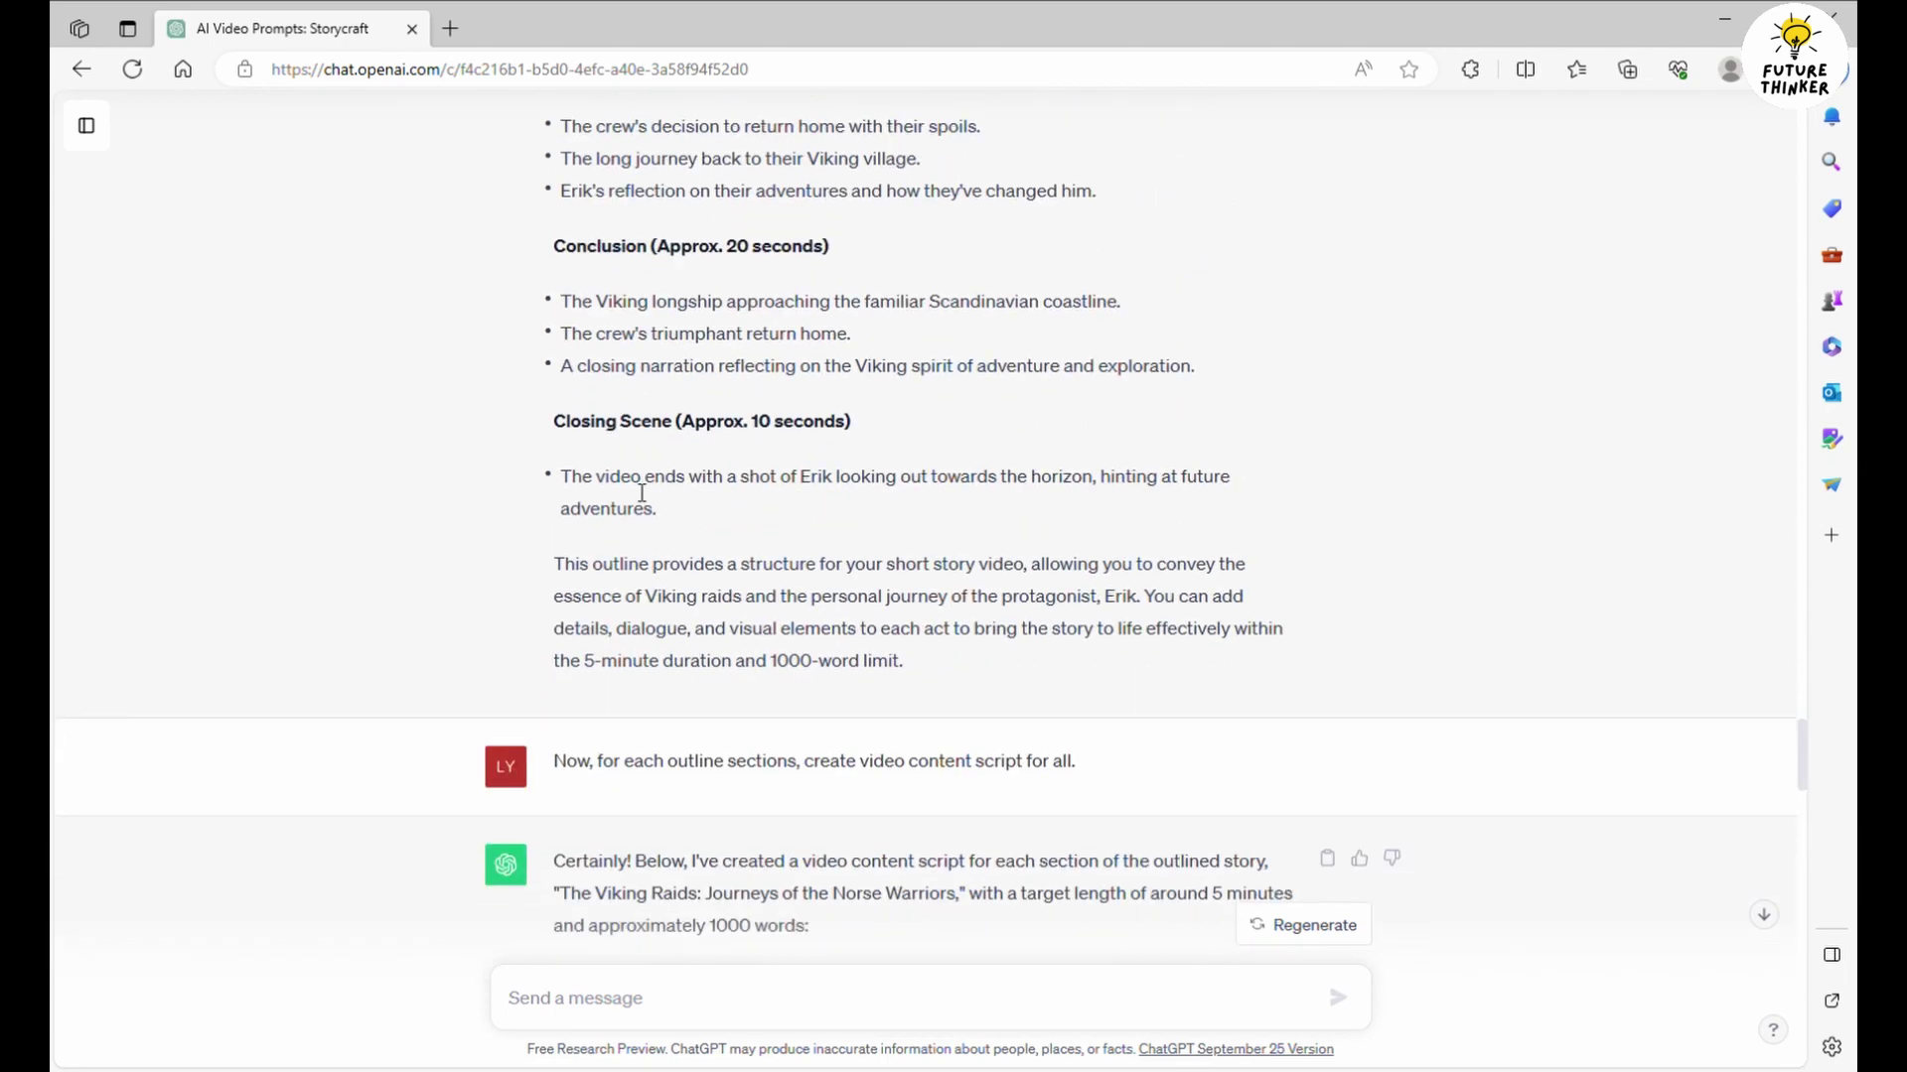
{"action": "scroll", "coordinate": [633, 493], "scroll_direction": "down", "scroll_amount": 3}
{"action": "scroll", "coordinate": [632, 492], "scroll_direction": "down", "scroll_amount": 1}
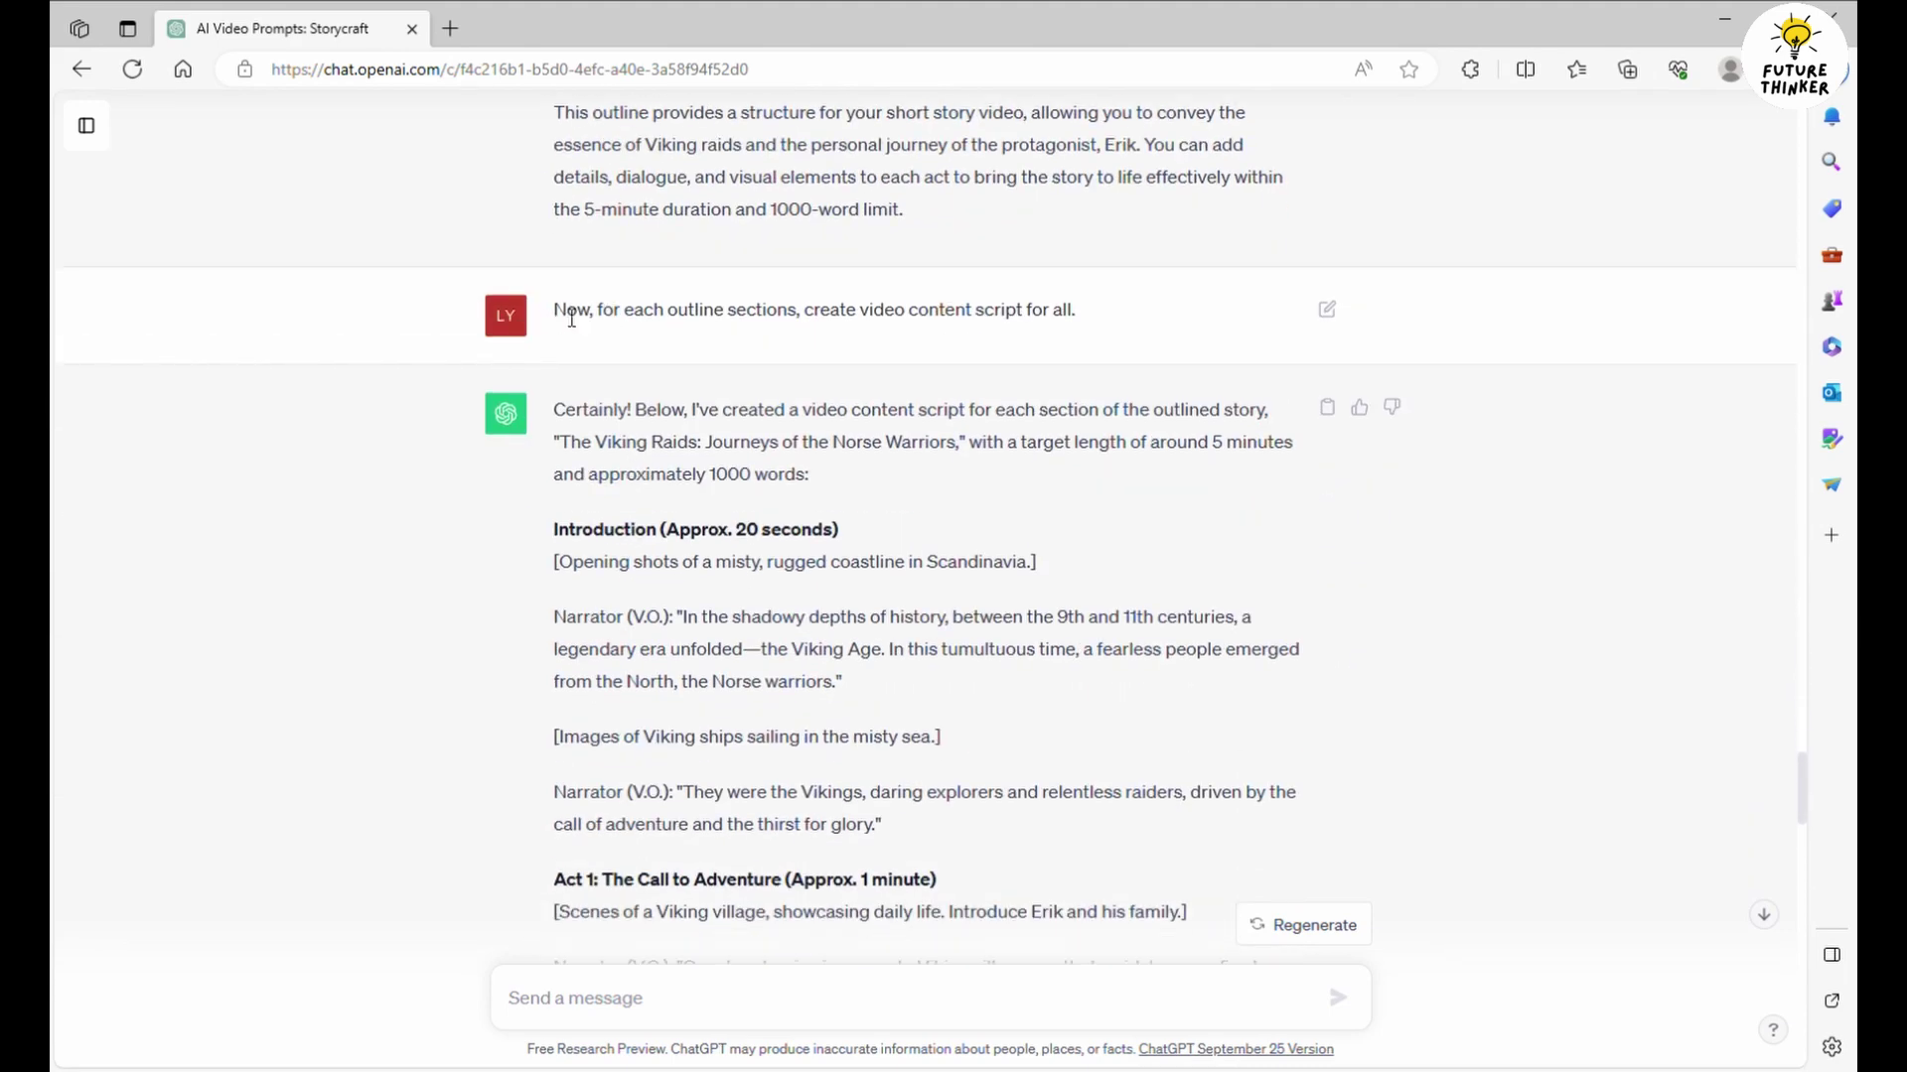
{"action": "left_click_drag", "start_coordinate": [572, 317], "coordinate": [1083, 316]}
{"action": "left_click", "coordinate": [798, 322]}
{"action": "left_click", "coordinate": [1120, 328]}
Review the script's Act 1 heading, opening coastline scene and first narrator paragraph
{"action": "scroll", "coordinate": [1003, 475], "scroll_direction": "down", "scroll_amount": 1}
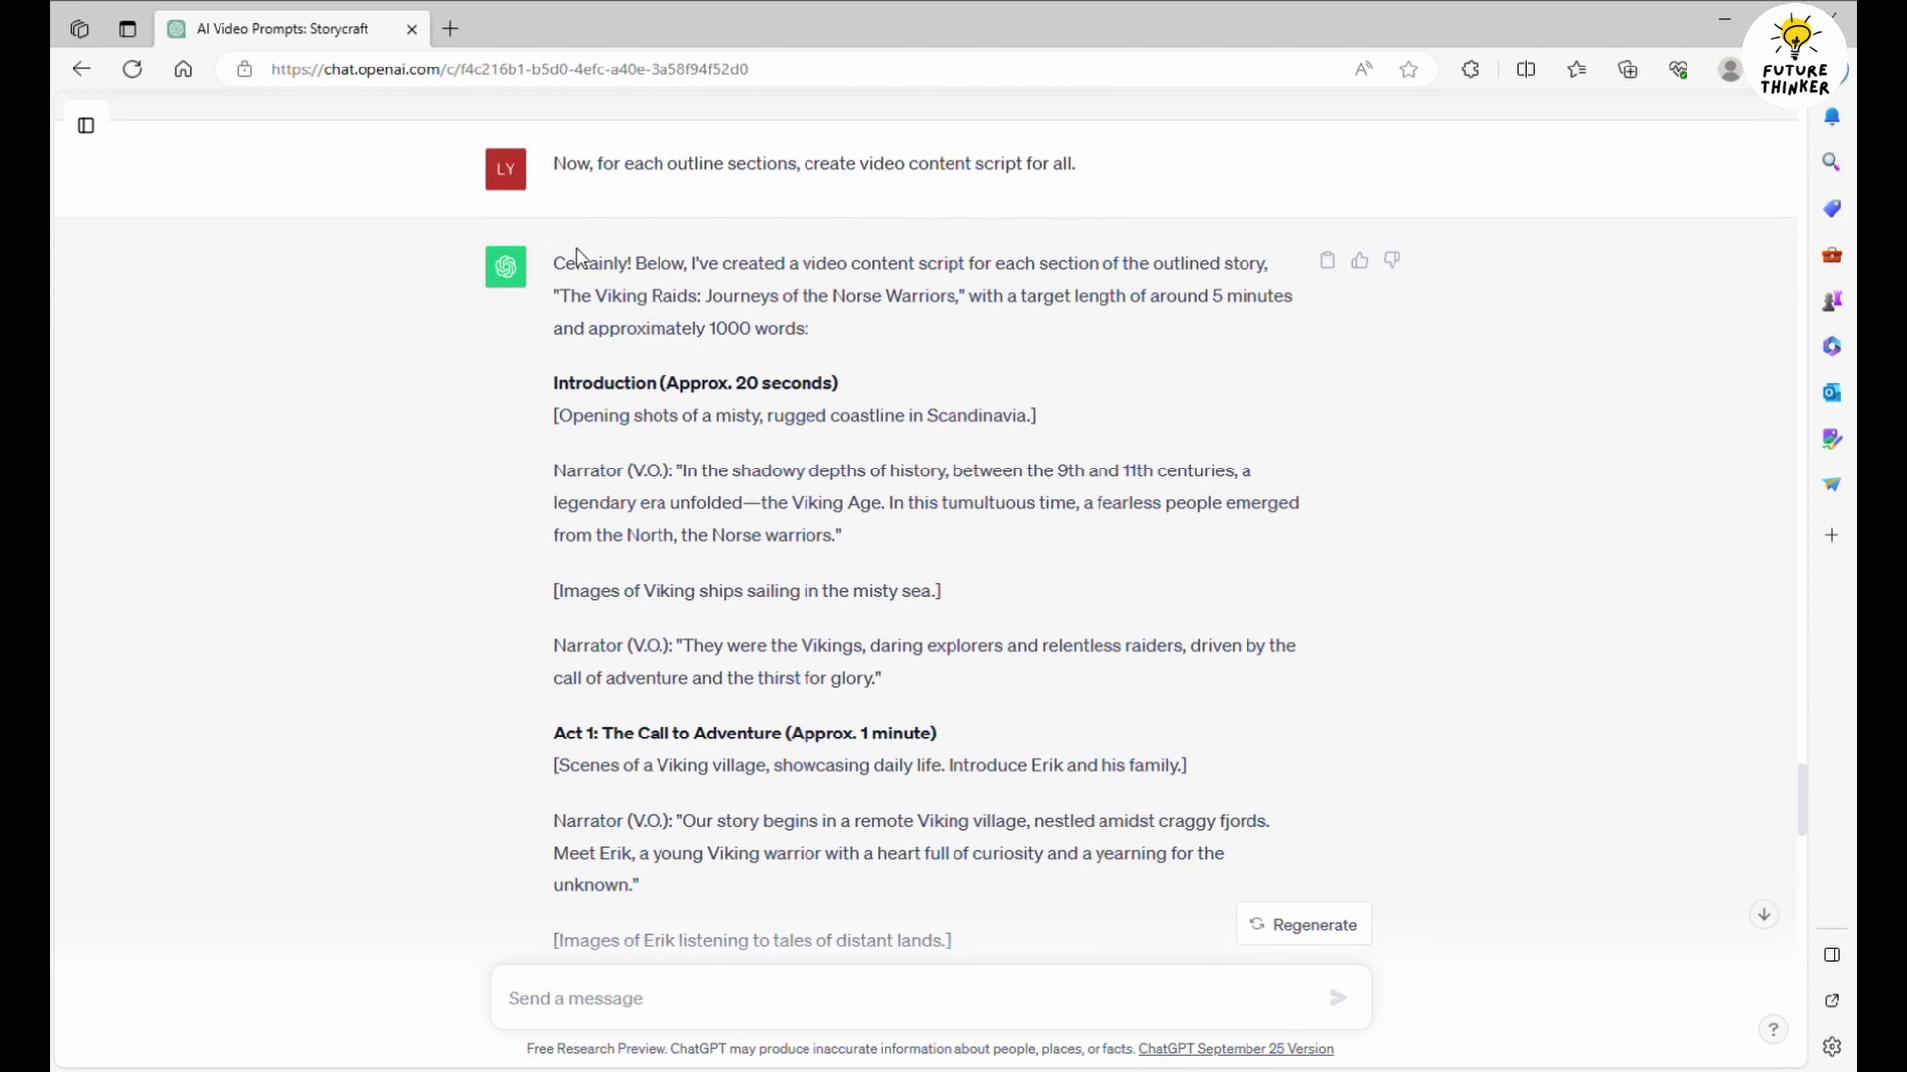
{"action": "scroll", "coordinate": [696, 436], "scroll_direction": "down", "scroll_amount": 1}
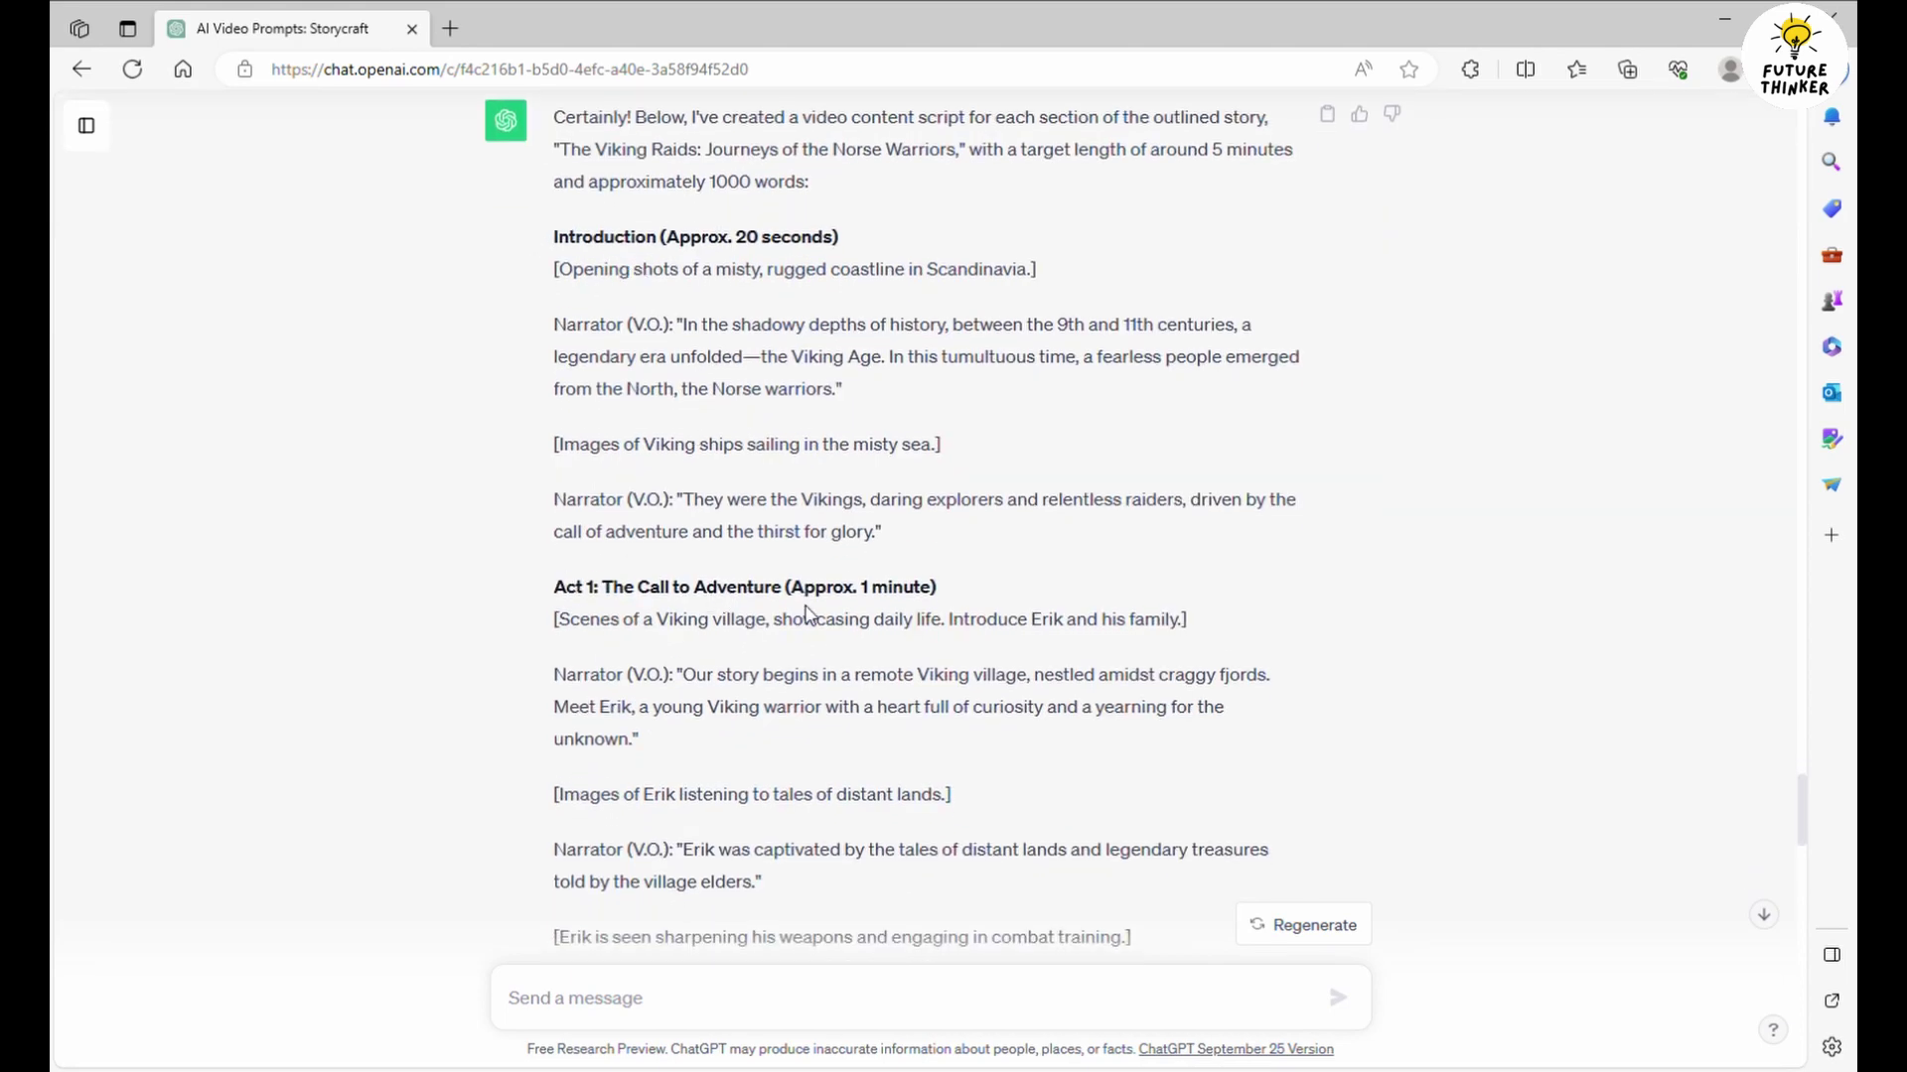
{"action": "left_click_drag", "start_coordinate": [554, 592], "coordinate": [766, 587]}
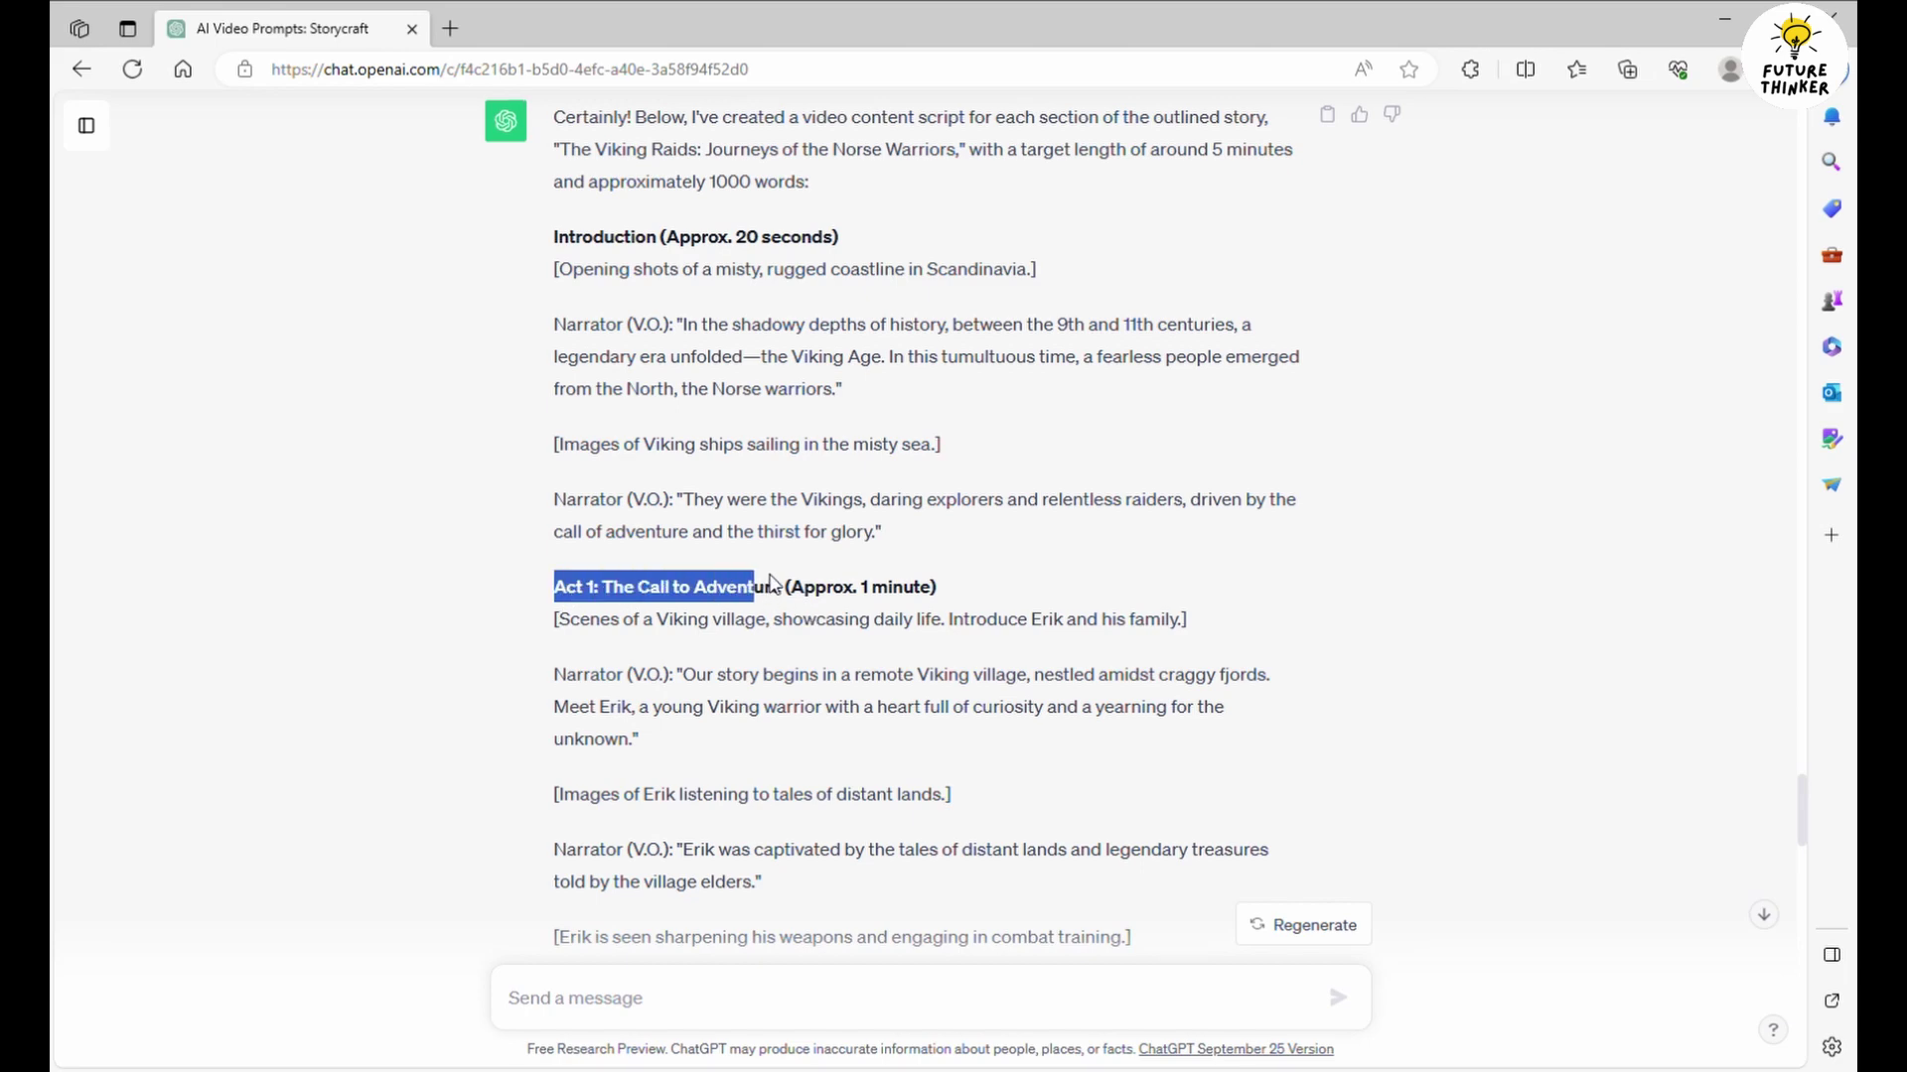
{"action": "left_click", "coordinate": [640, 383]}
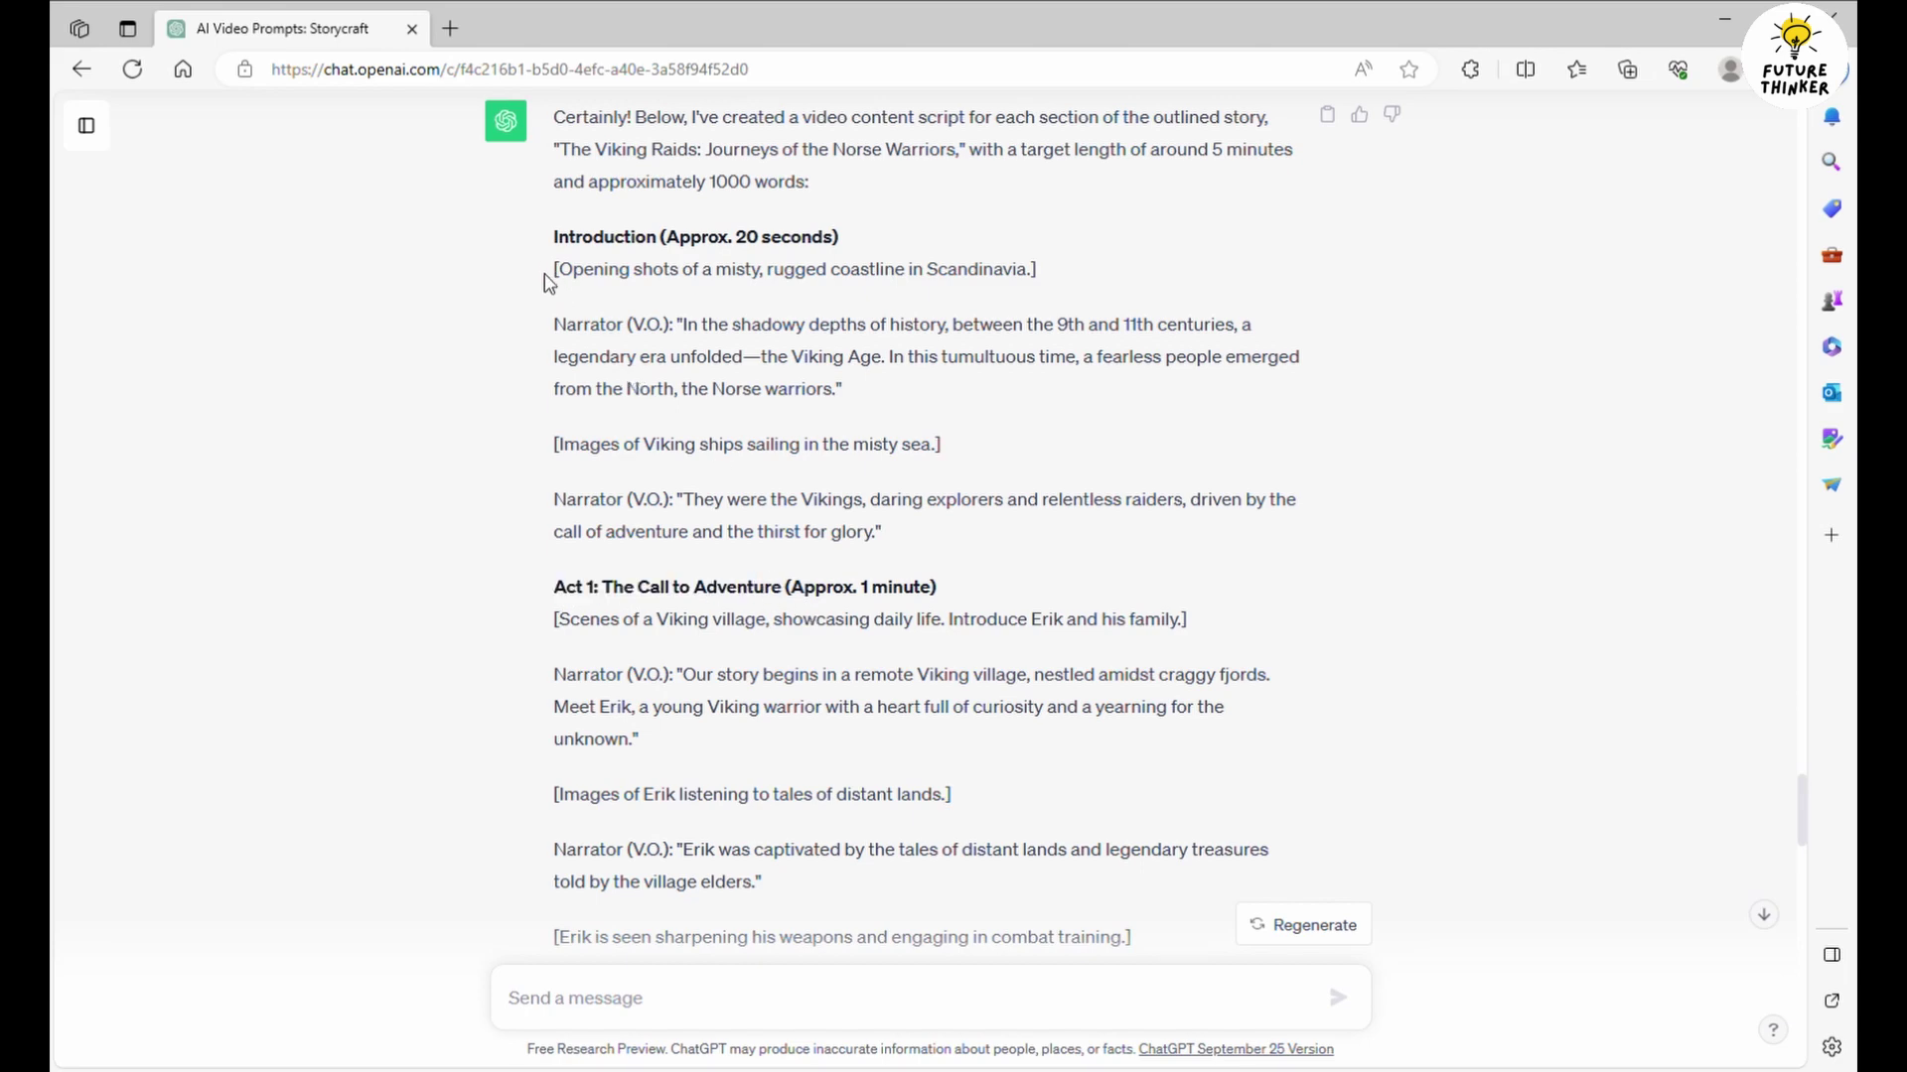
{"action": "left_click_drag", "start_coordinate": [548, 283], "coordinate": [1056, 277]}
{"action": "left_click", "coordinate": [591, 352]}
{"action": "left_click_drag", "start_coordinate": [554, 324], "coordinate": [868, 387]}
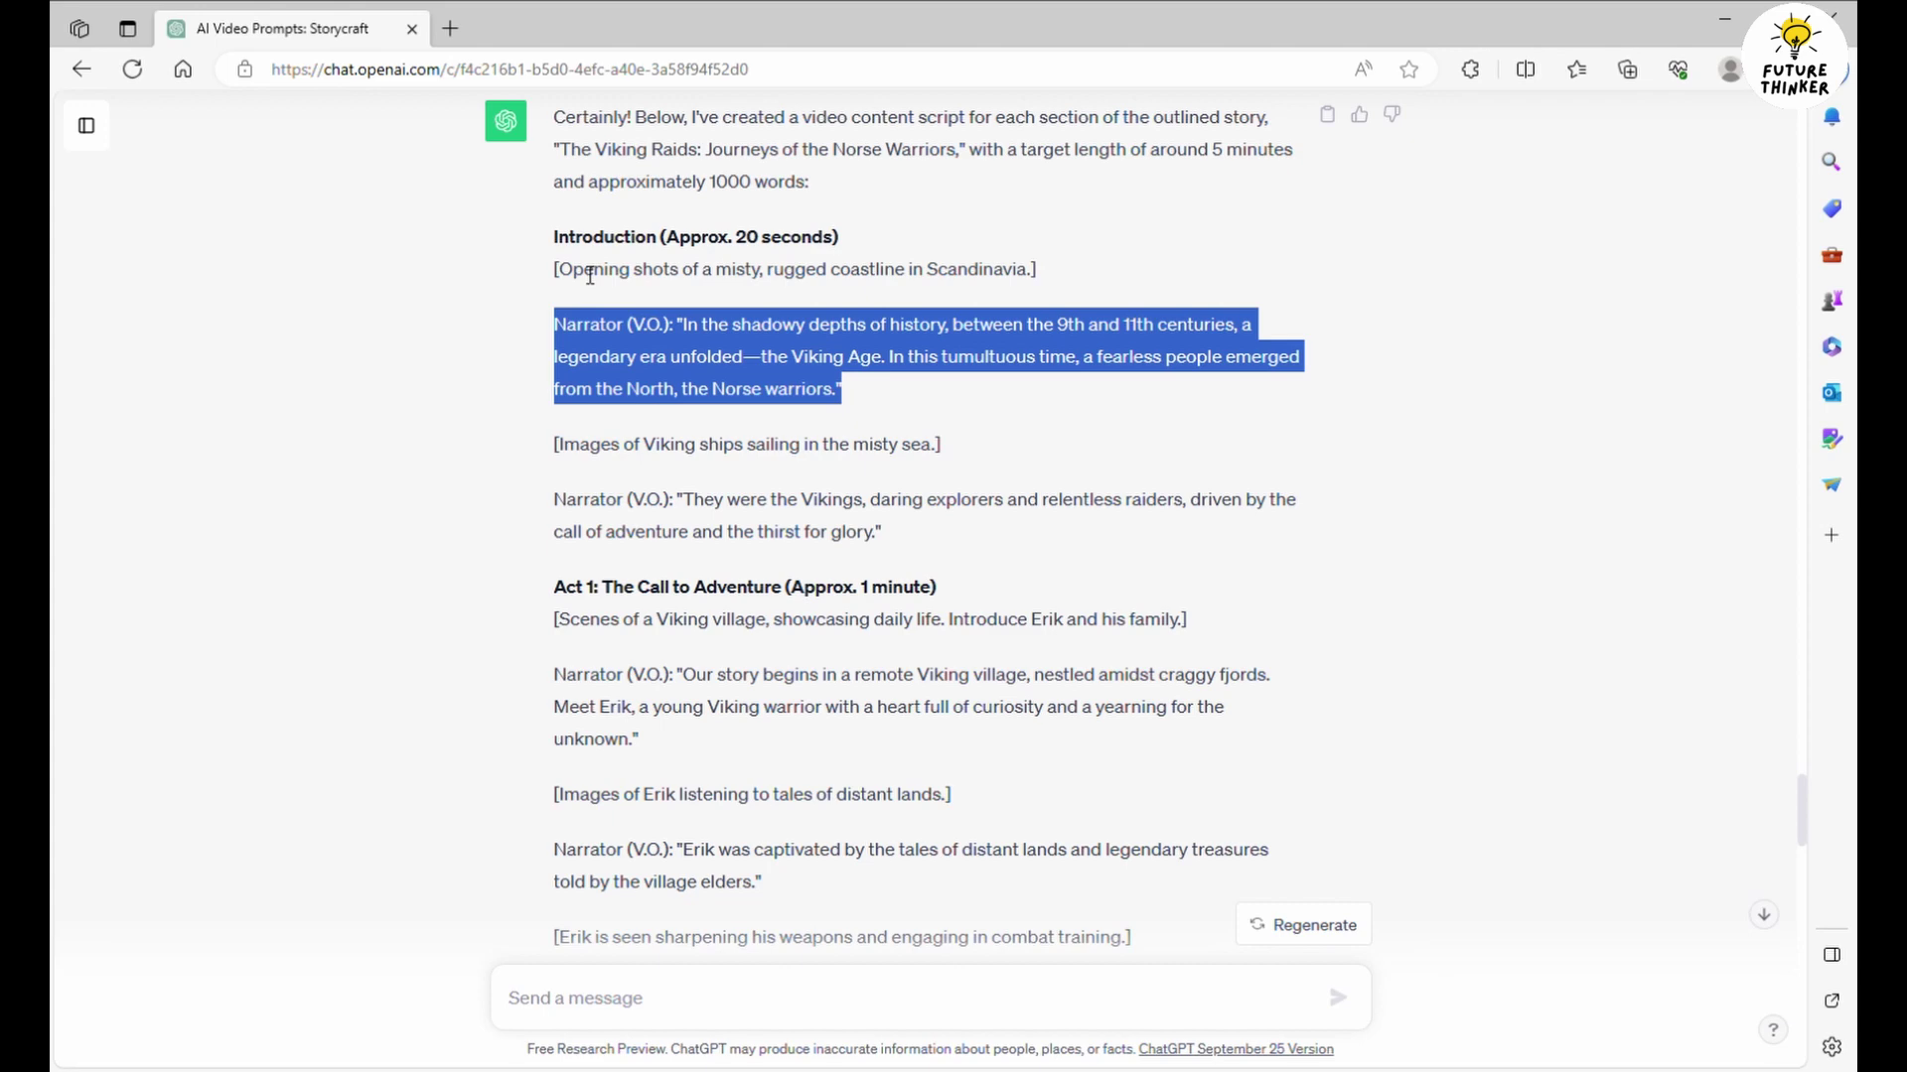
{"action": "left_click", "coordinate": [593, 444]}
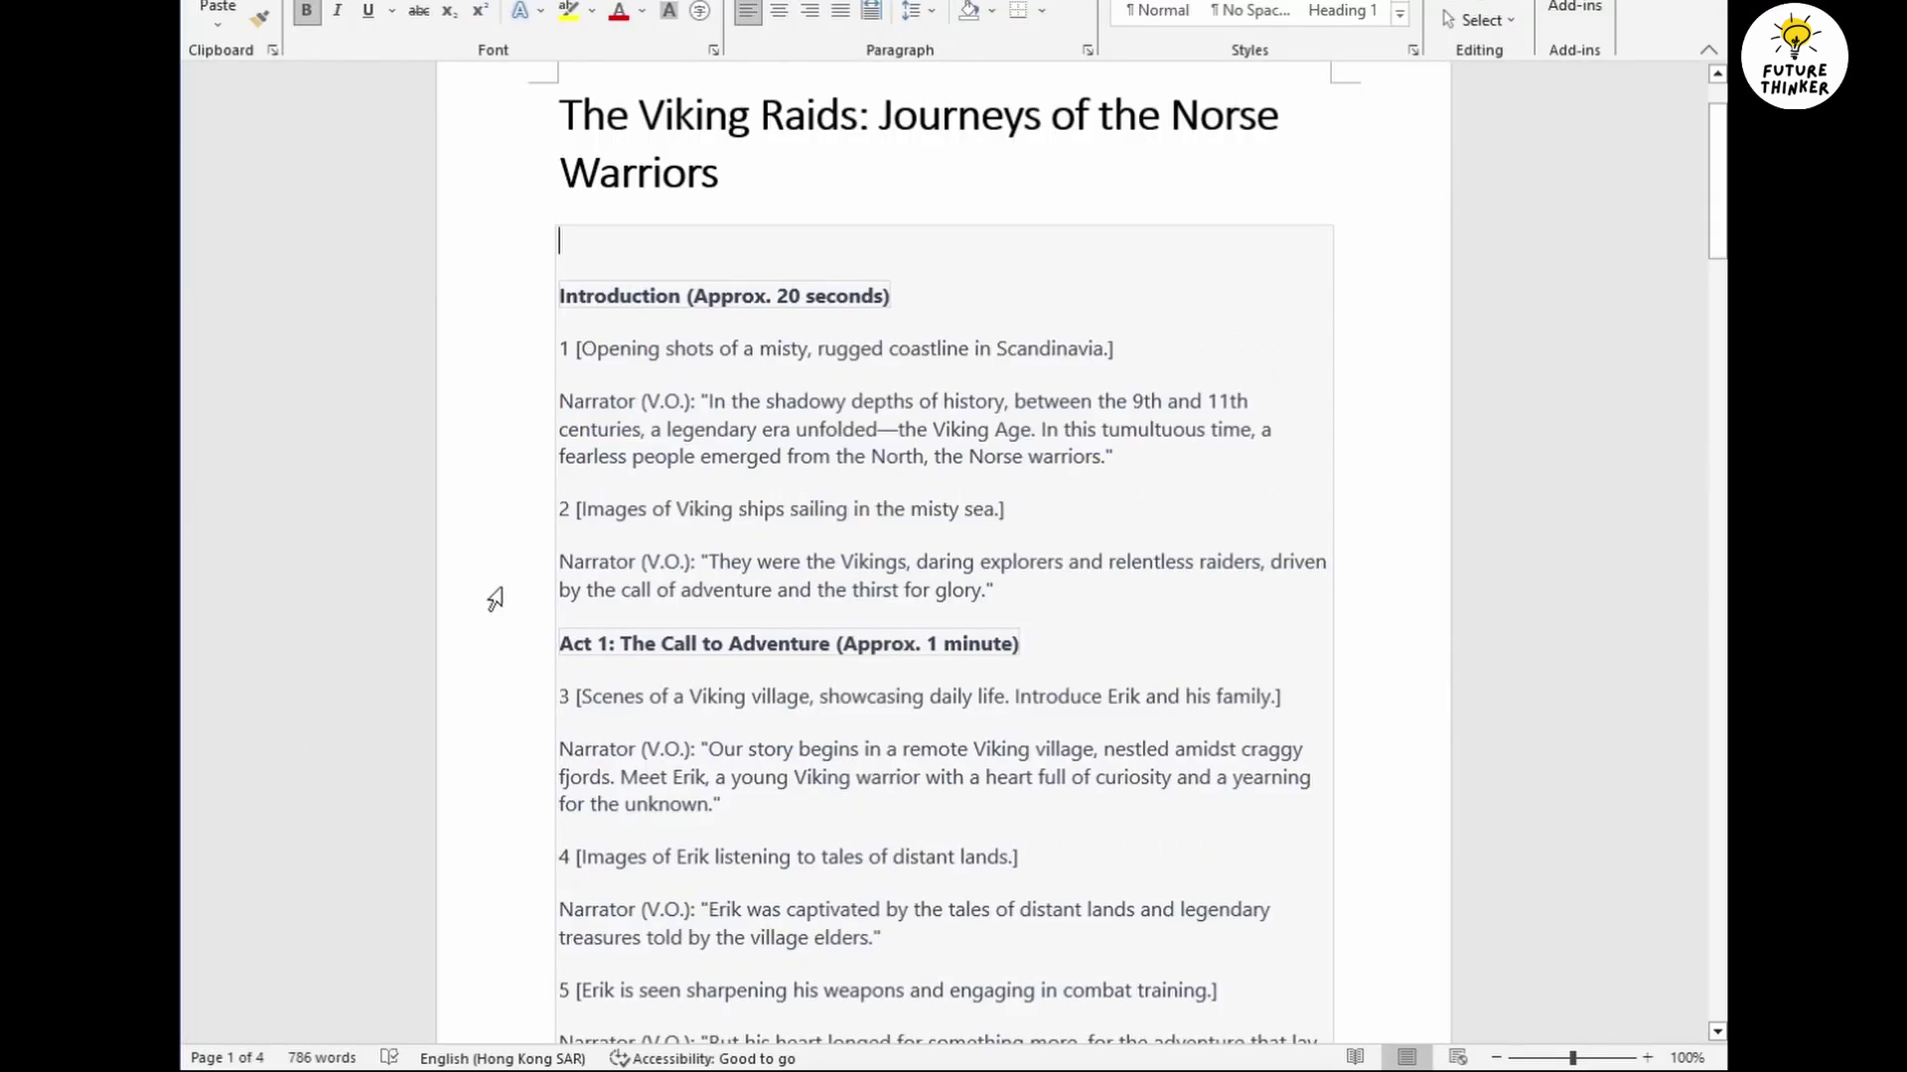
Check the pasted Viking Raids script in Word from the title to scene number 1
{"action": "scroll", "coordinate": [499, 601], "scroll_direction": "up", "scroll_amount": 1}
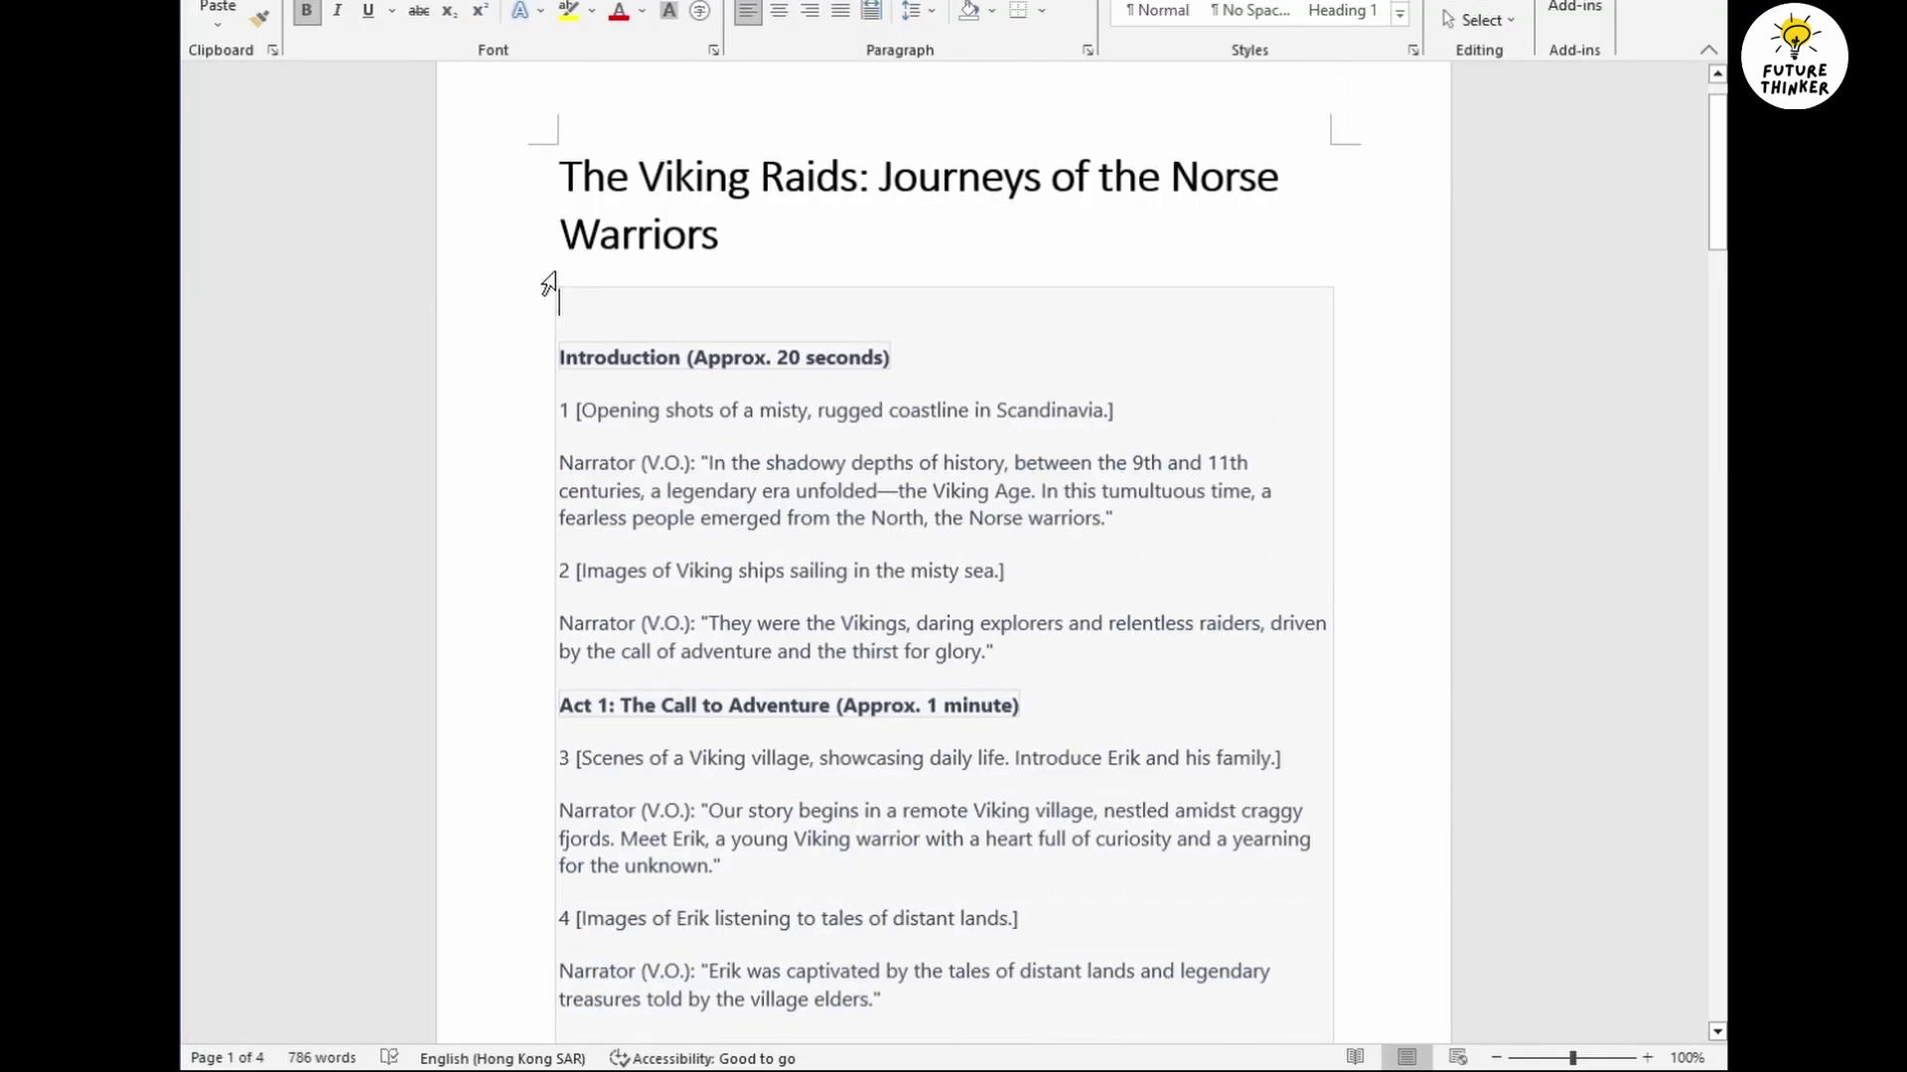
{"action": "left_click", "coordinate": [566, 188]}
{"action": "scroll", "coordinate": [626, 545], "scroll_direction": "down", "scroll_amount": 3}
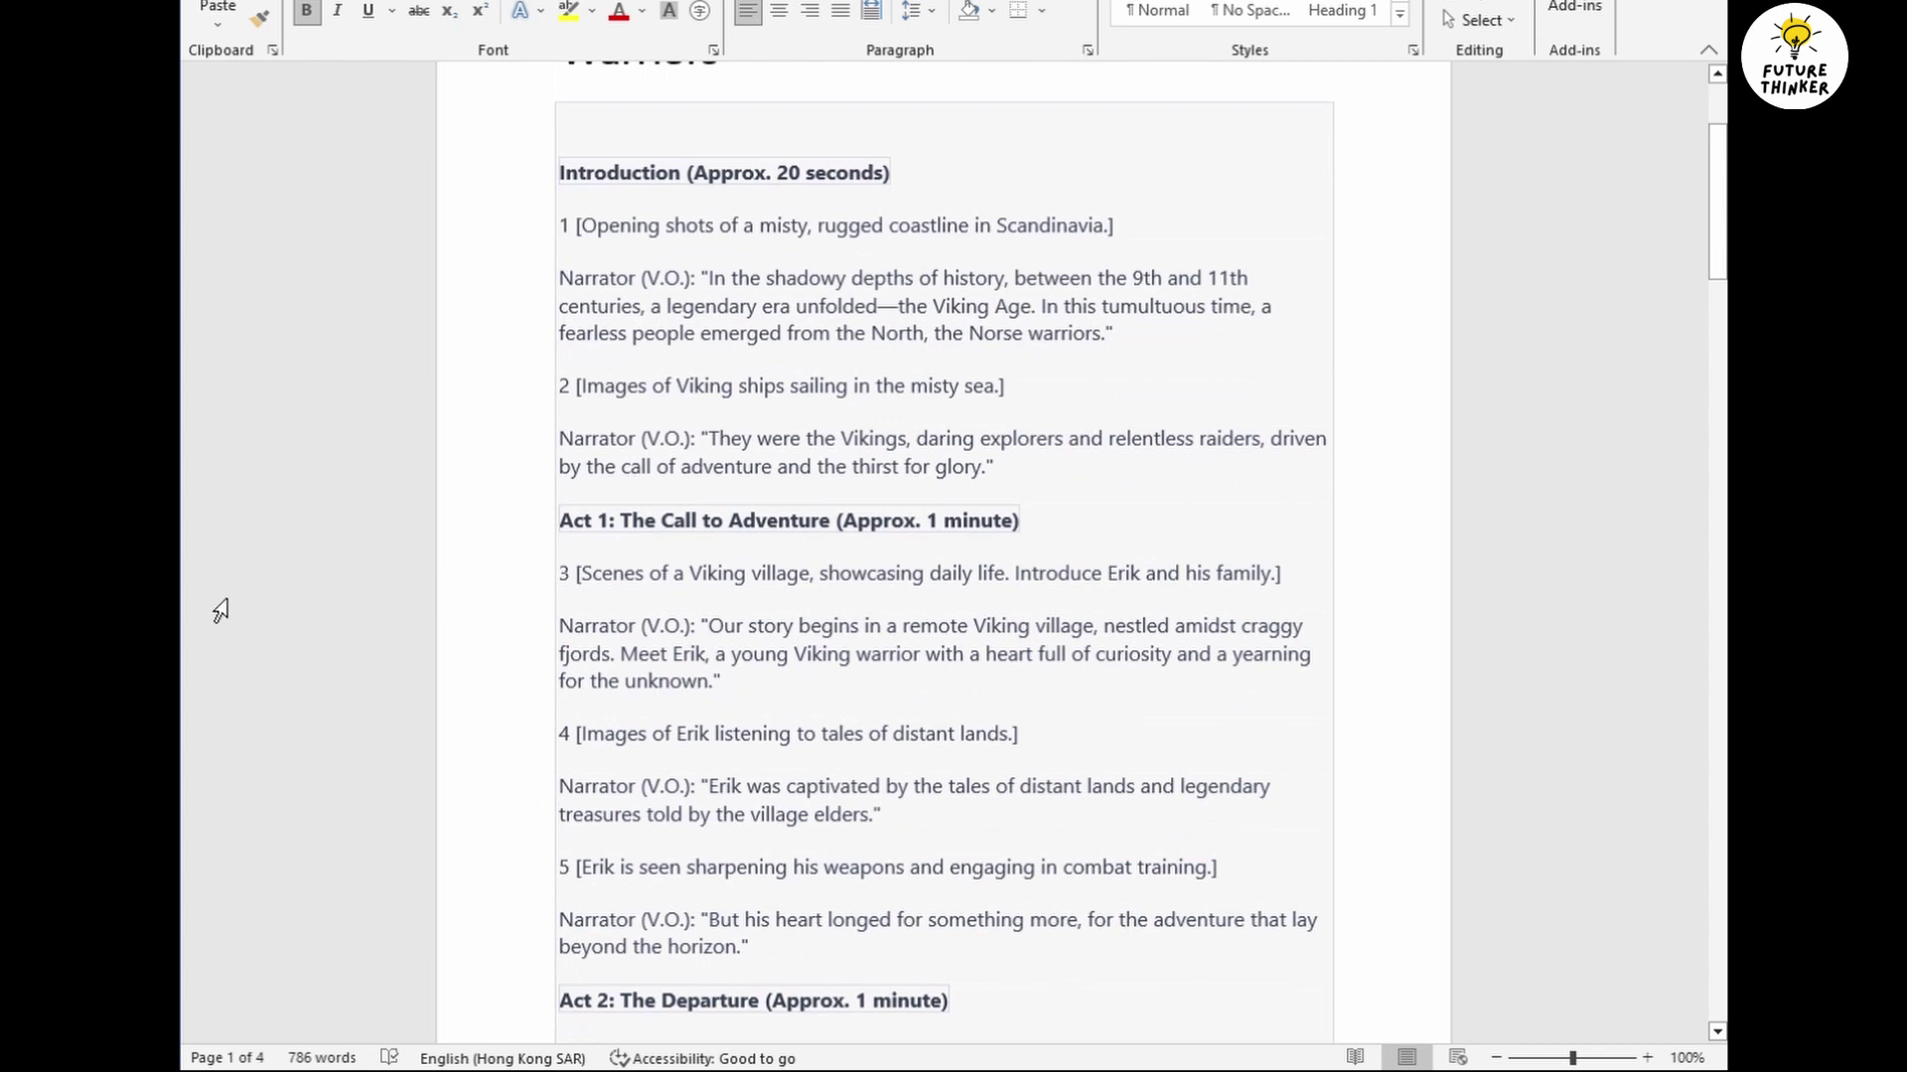
{"action": "left_click", "coordinate": [733, 573]}
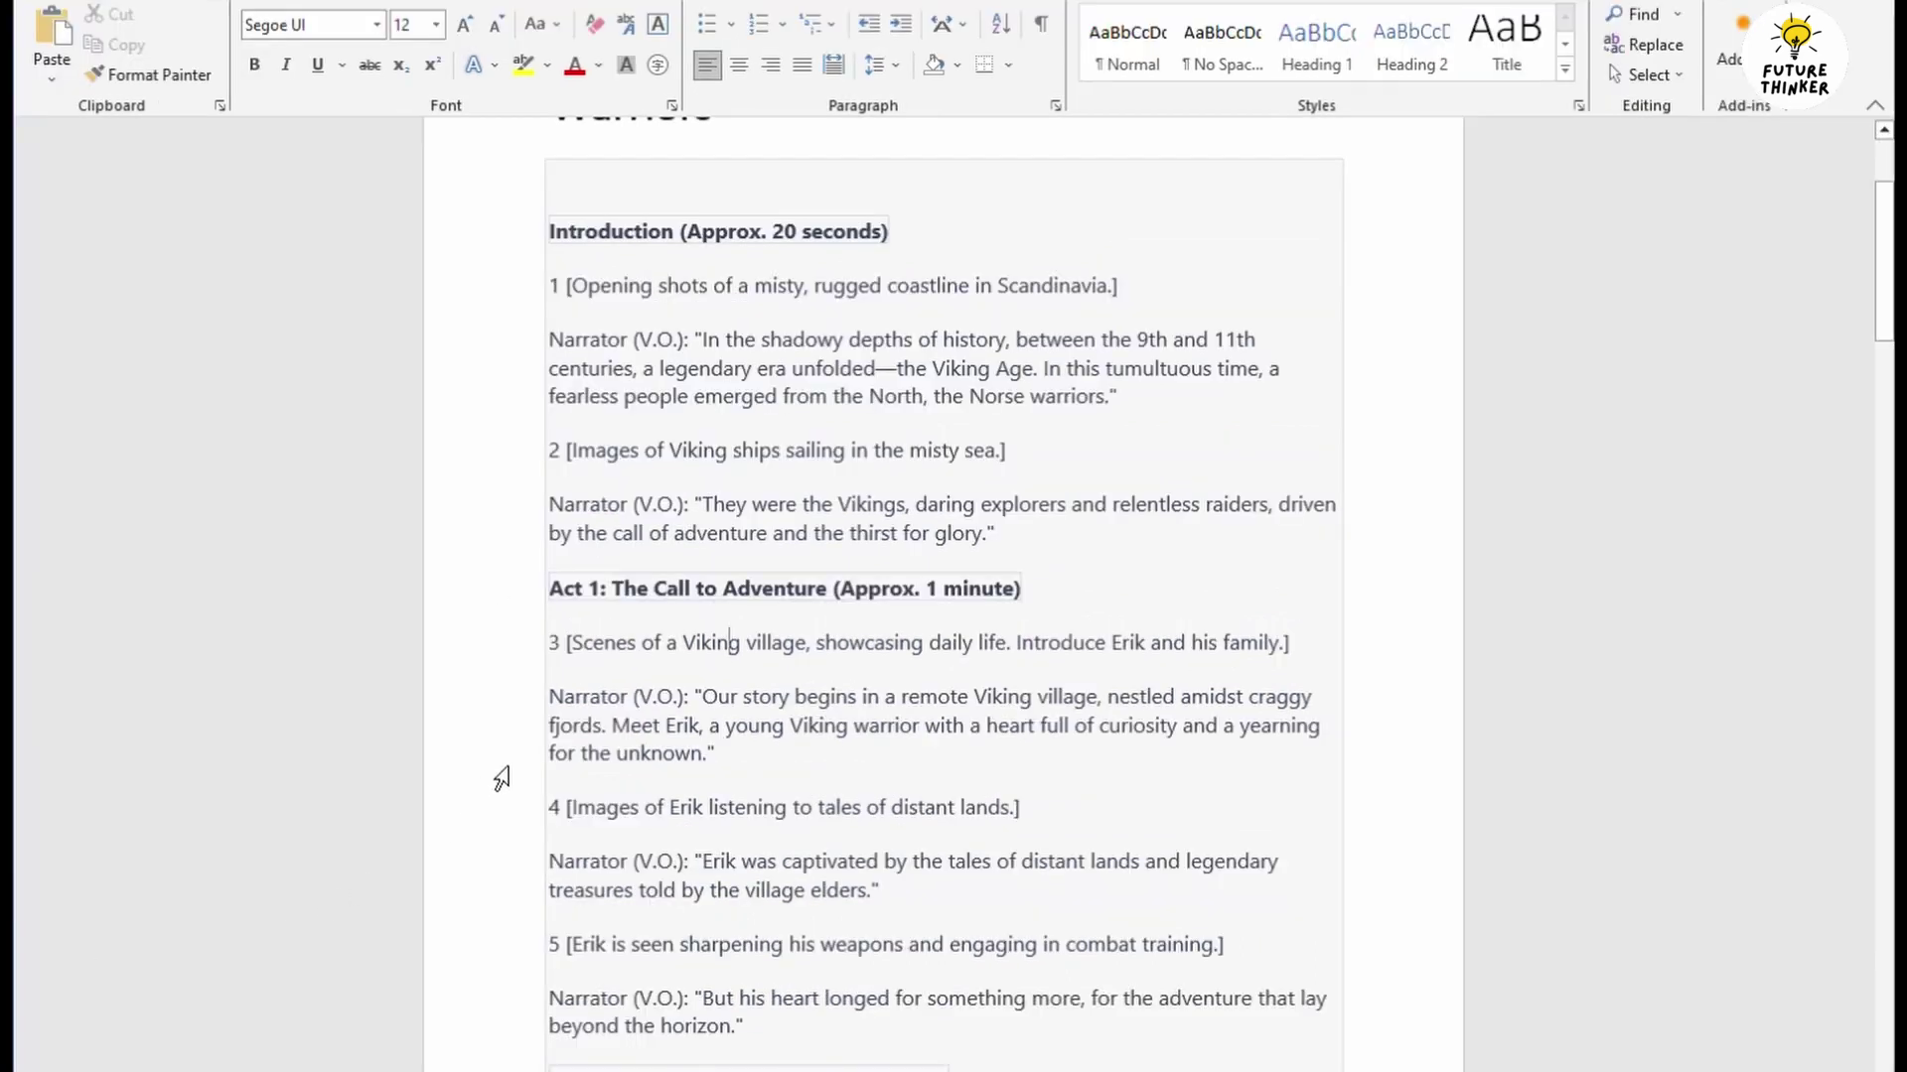
{"action": "left_click", "coordinate": [1320, 326]}
{"action": "scroll", "coordinate": [996, 502], "scroll_direction": "down", "scroll_amount": 2}
{"action": "scroll", "coordinate": [998, 502], "scroll_direction": "down", "scroll_amount": 4}
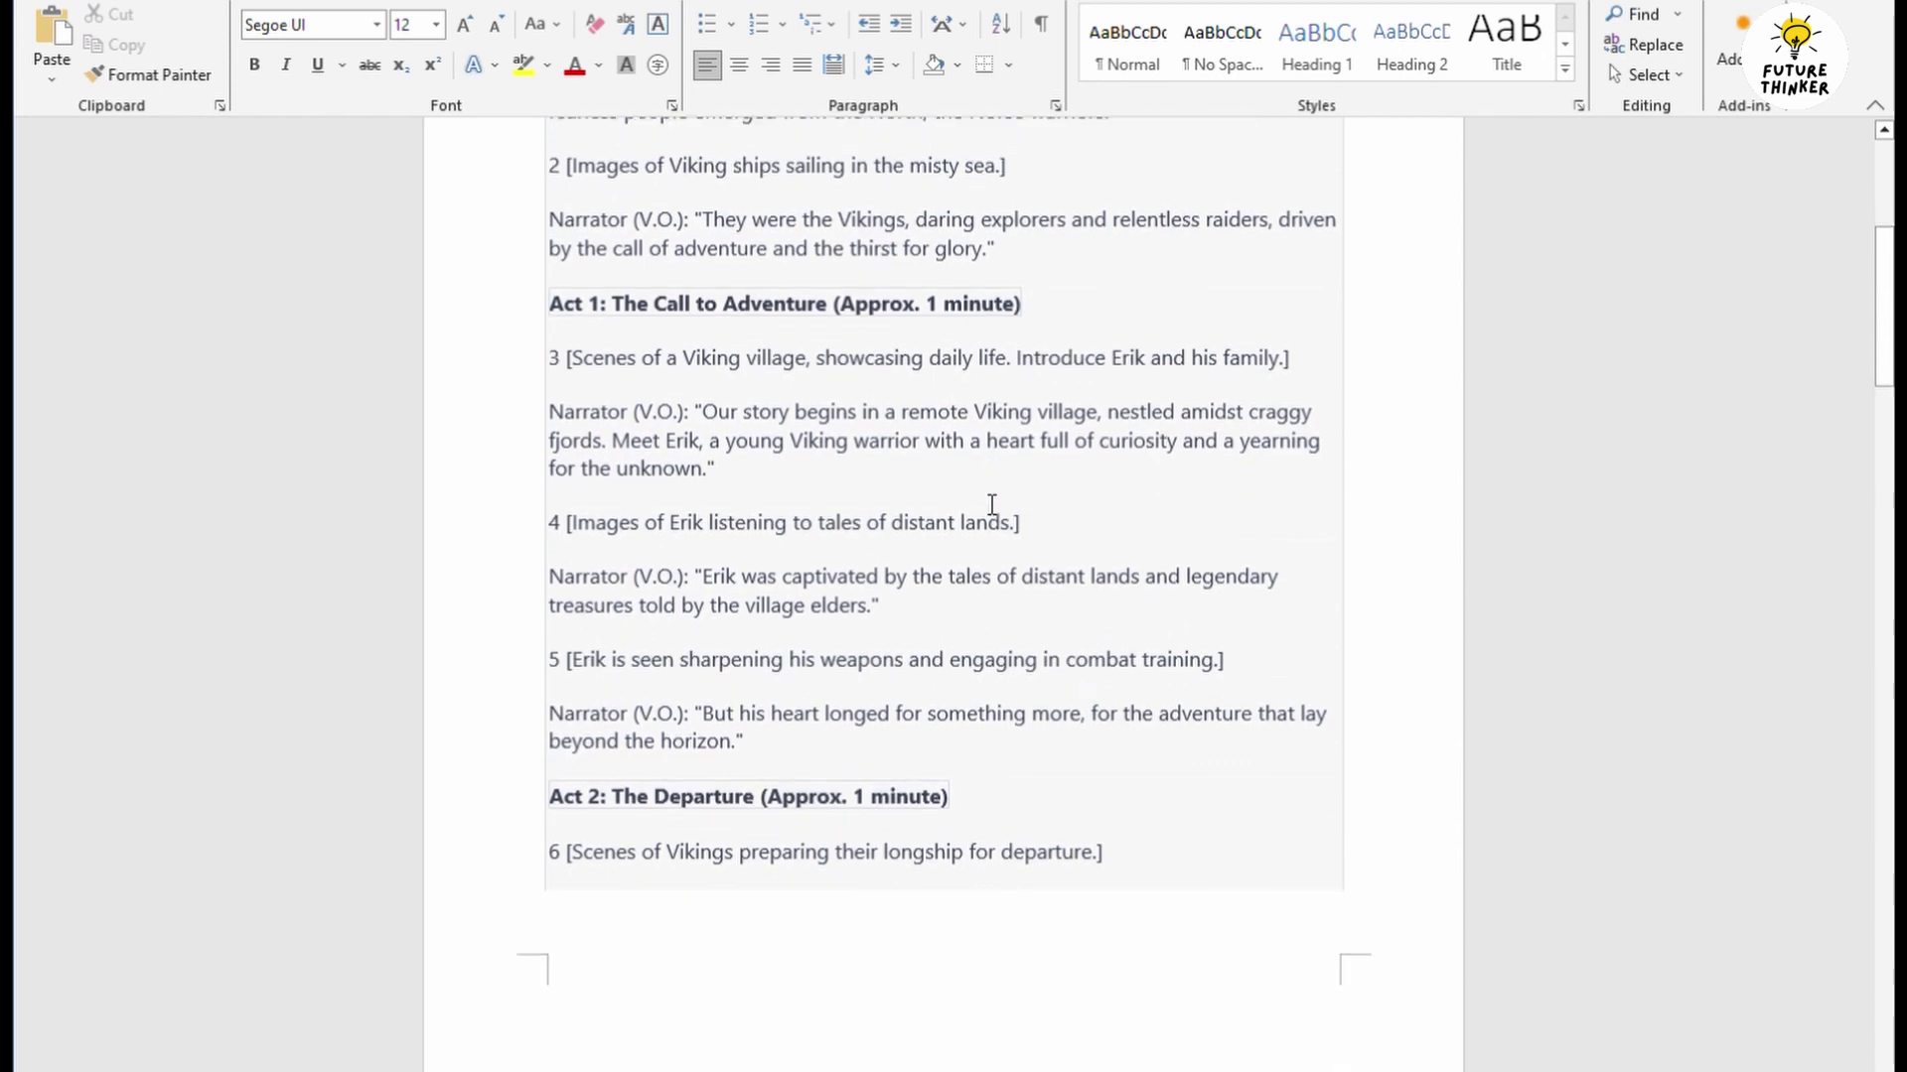
{"action": "scroll", "coordinate": [991, 505], "scroll_direction": "up", "scroll_amount": 6}
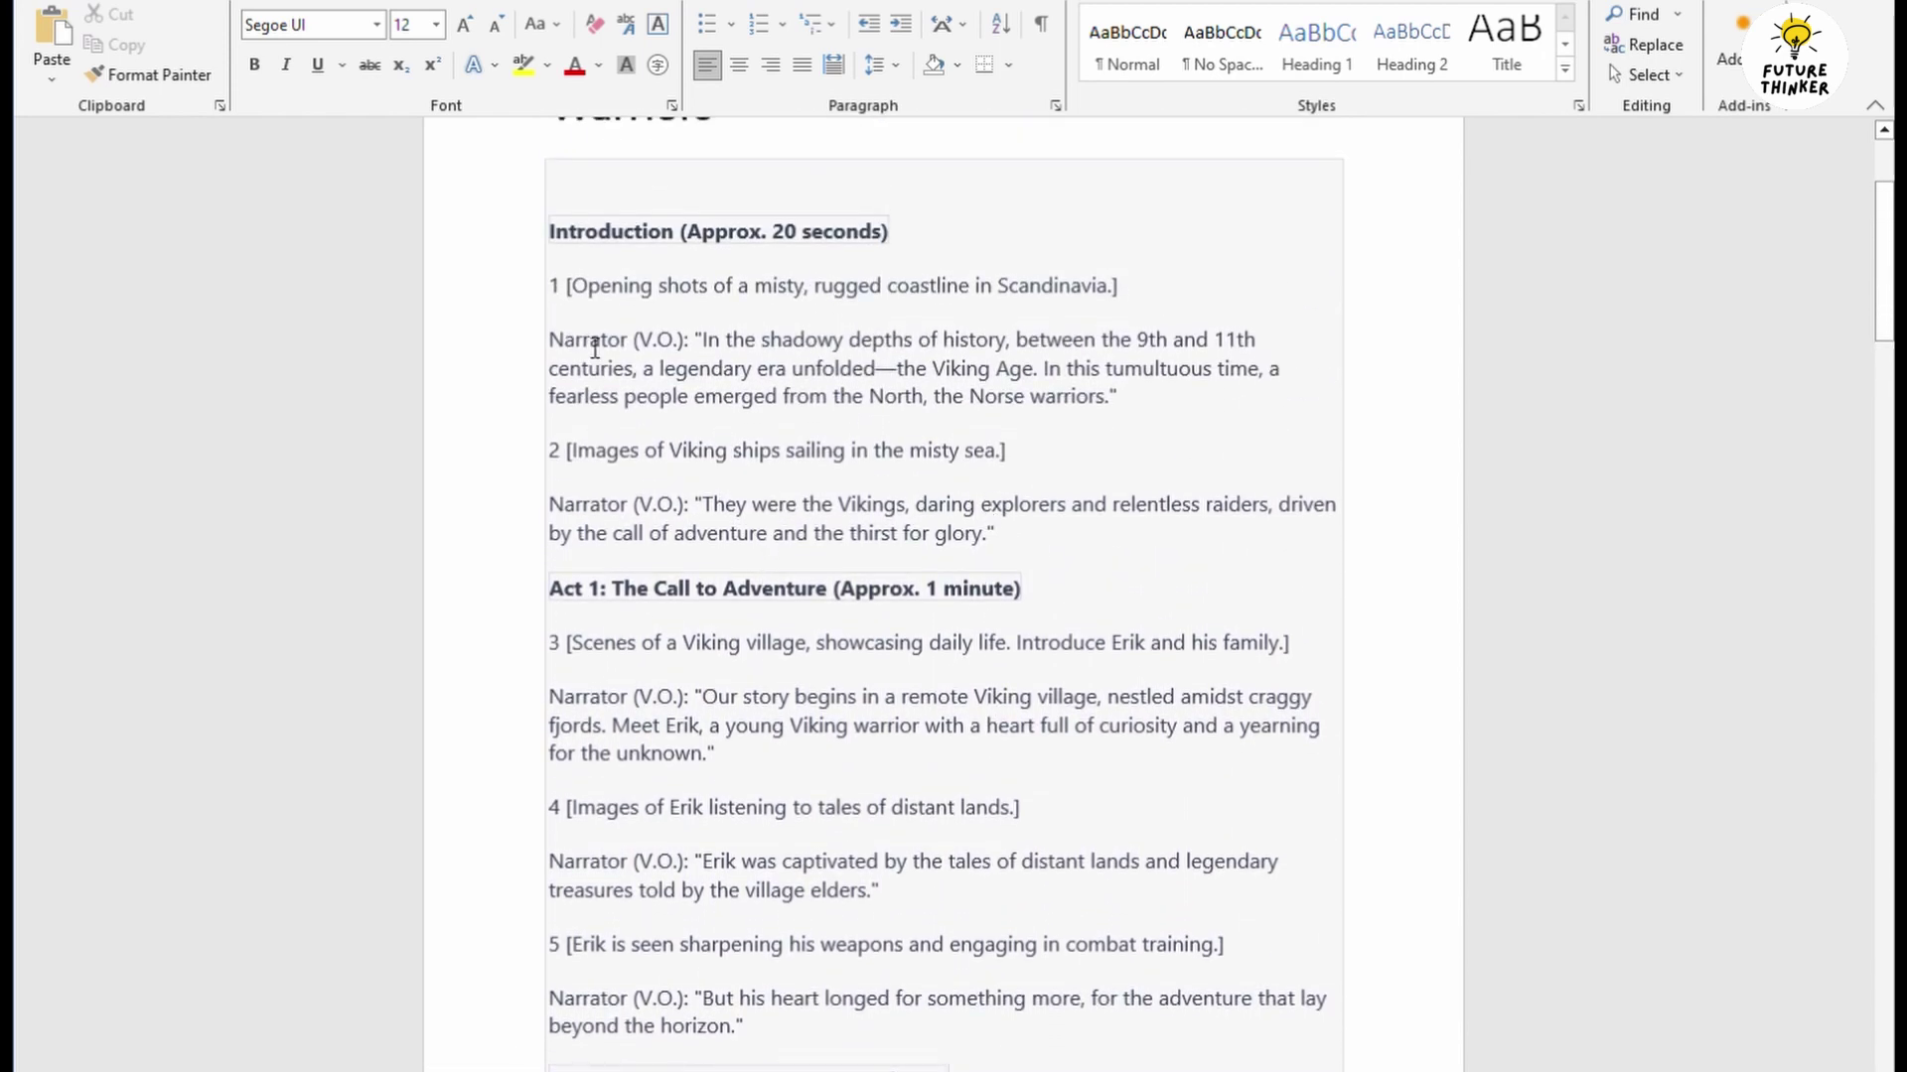
{"action": "double_click", "coordinate": [556, 287]}
{"action": "left_click", "coordinate": [572, 287]}
Review the scene 3 description and scroll through the rest of the numbered script
{"action": "scroll", "coordinate": [792, 682], "scroll_direction": "down", "scroll_amount": 1}
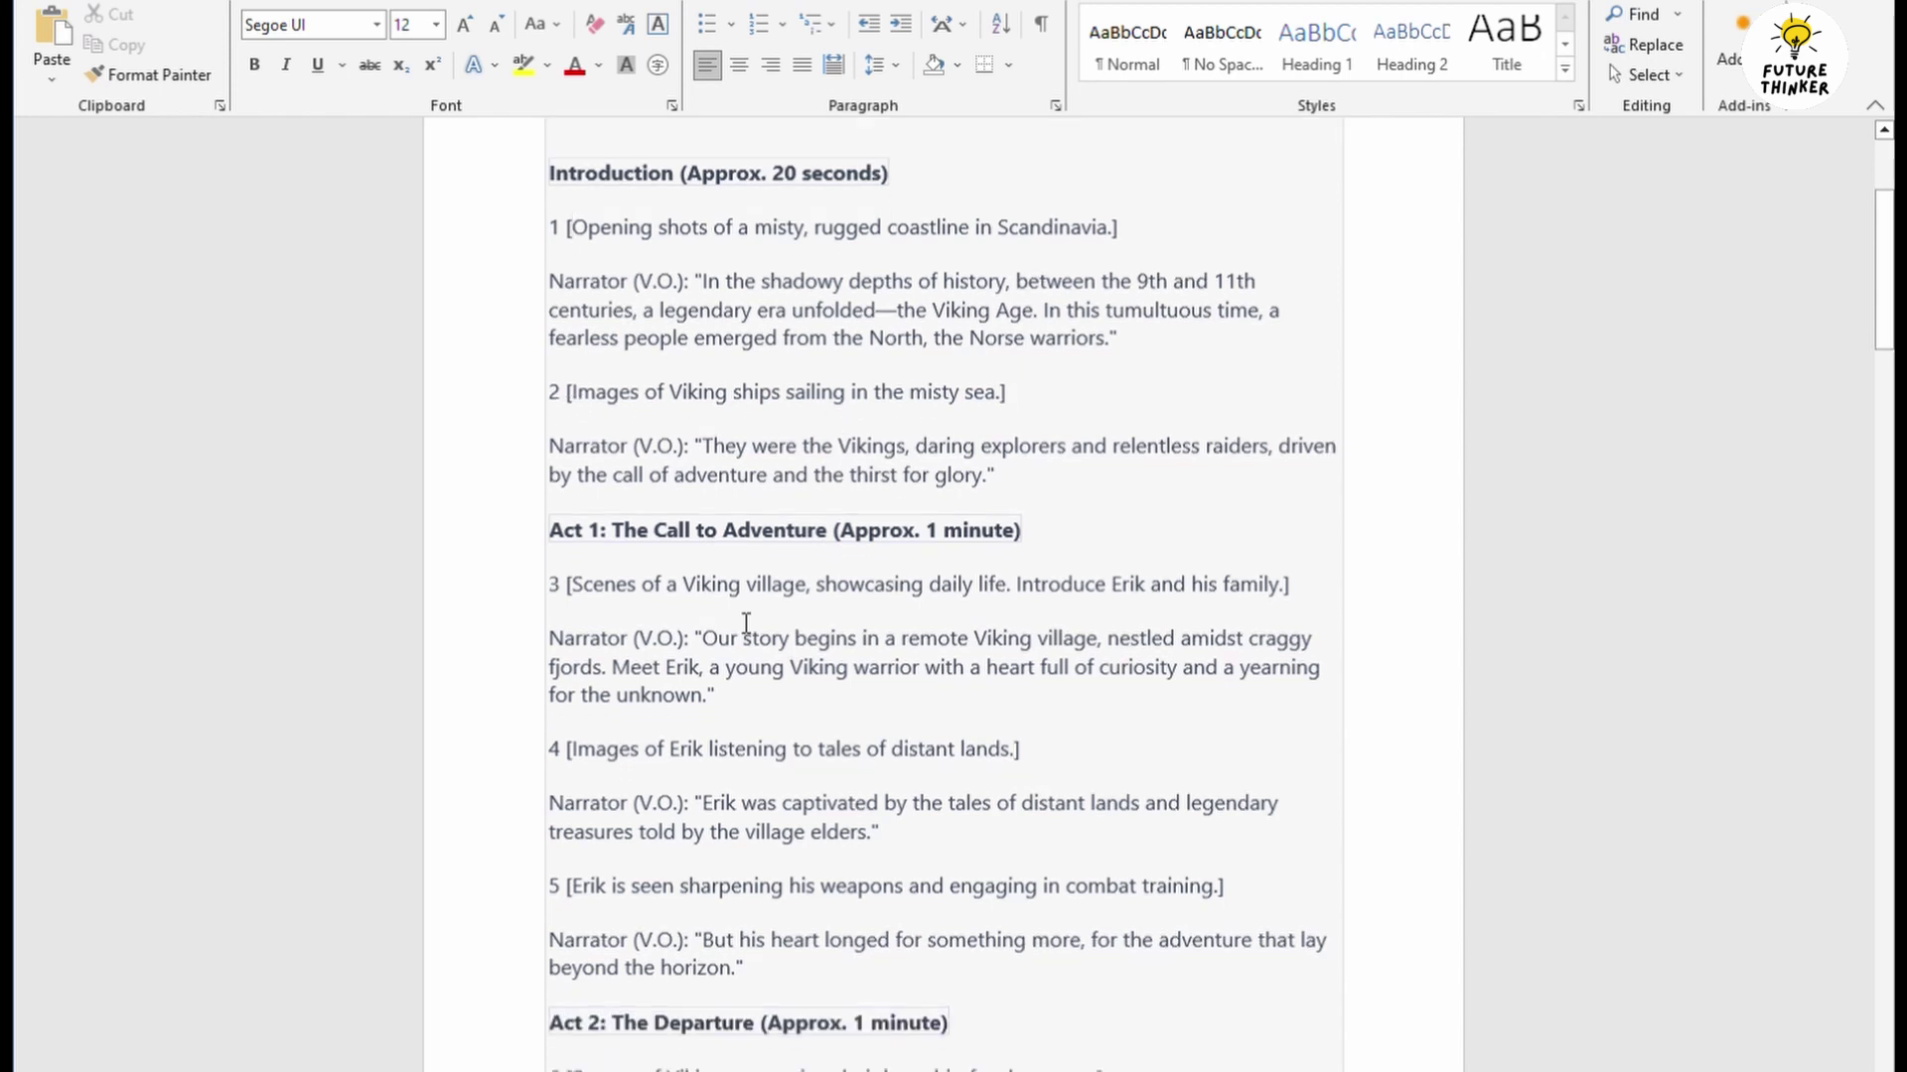
{"action": "left_click_drag", "start_coordinate": [603, 594], "coordinate": [1288, 596]}
{"action": "left_click", "coordinate": [1205, 592]}
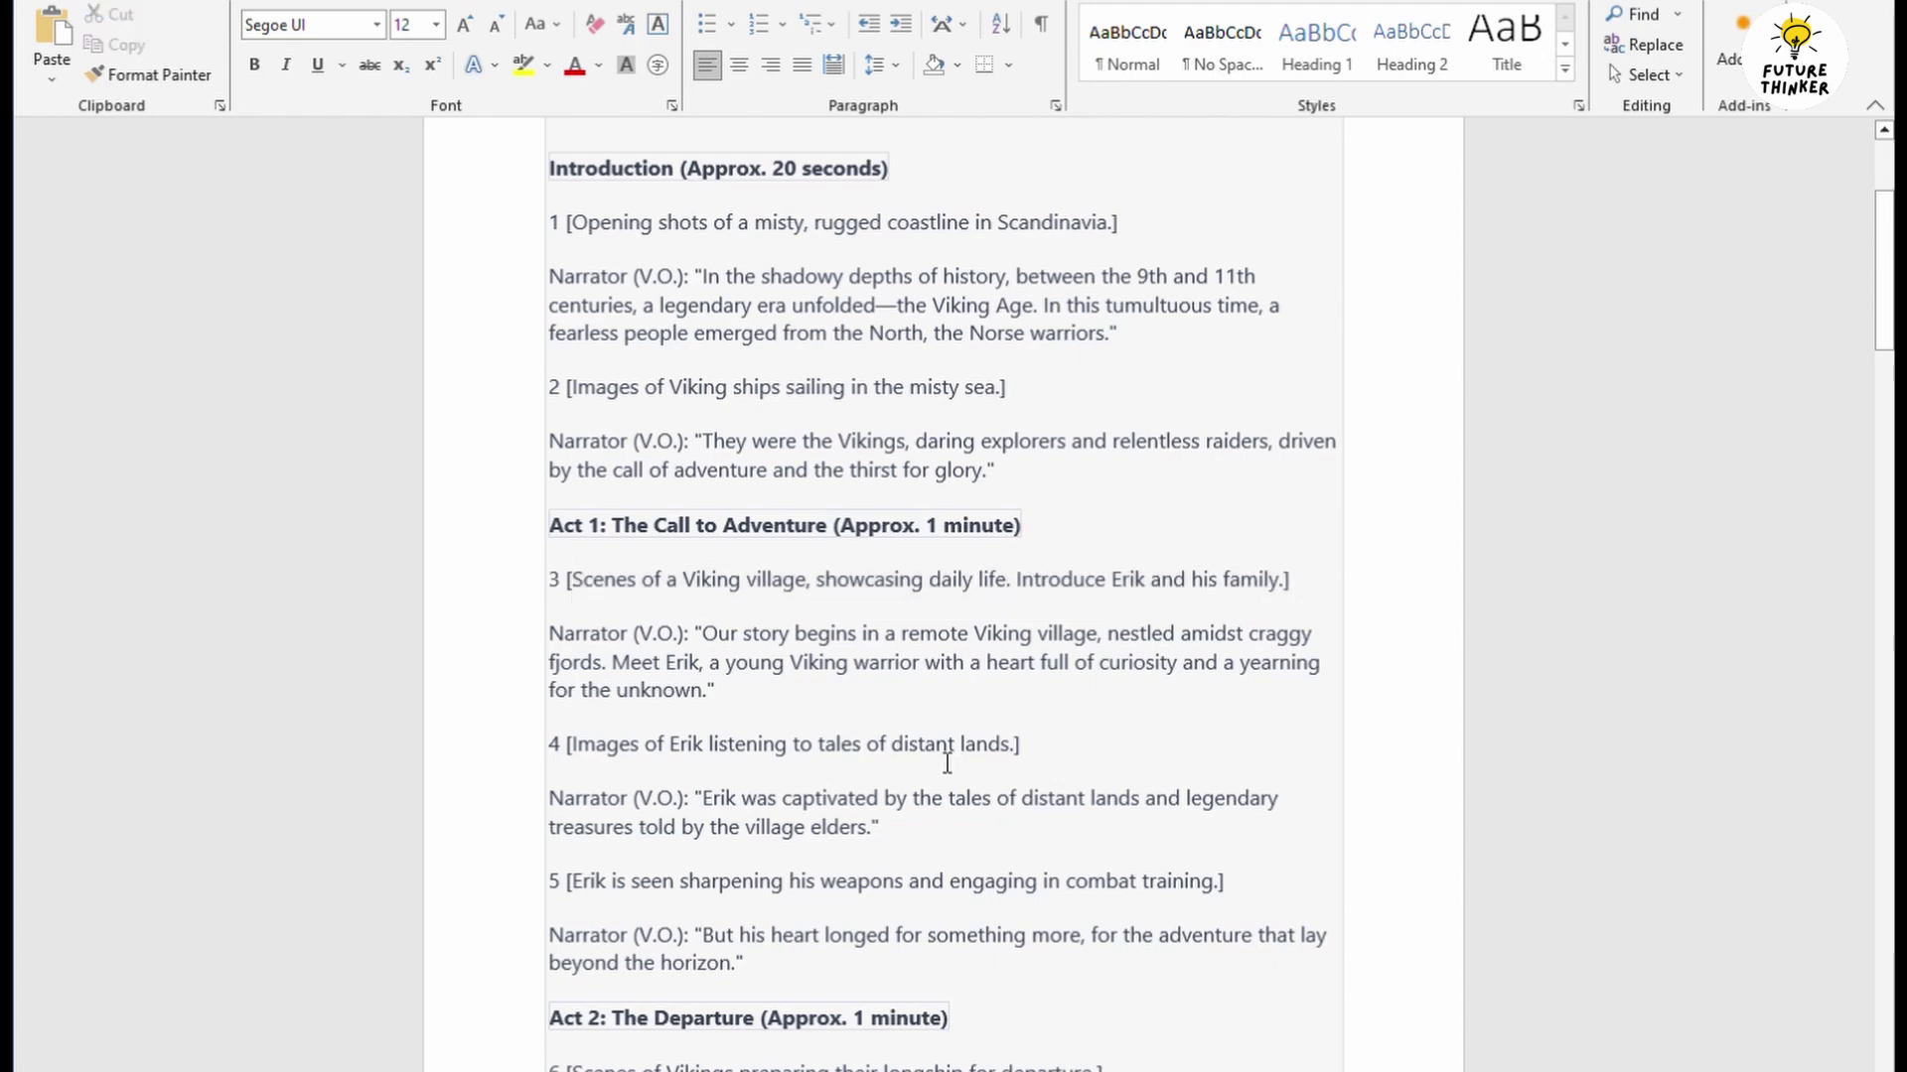
{"action": "scroll", "coordinate": [801, 791], "scroll_direction": "down", "scroll_amount": 3}
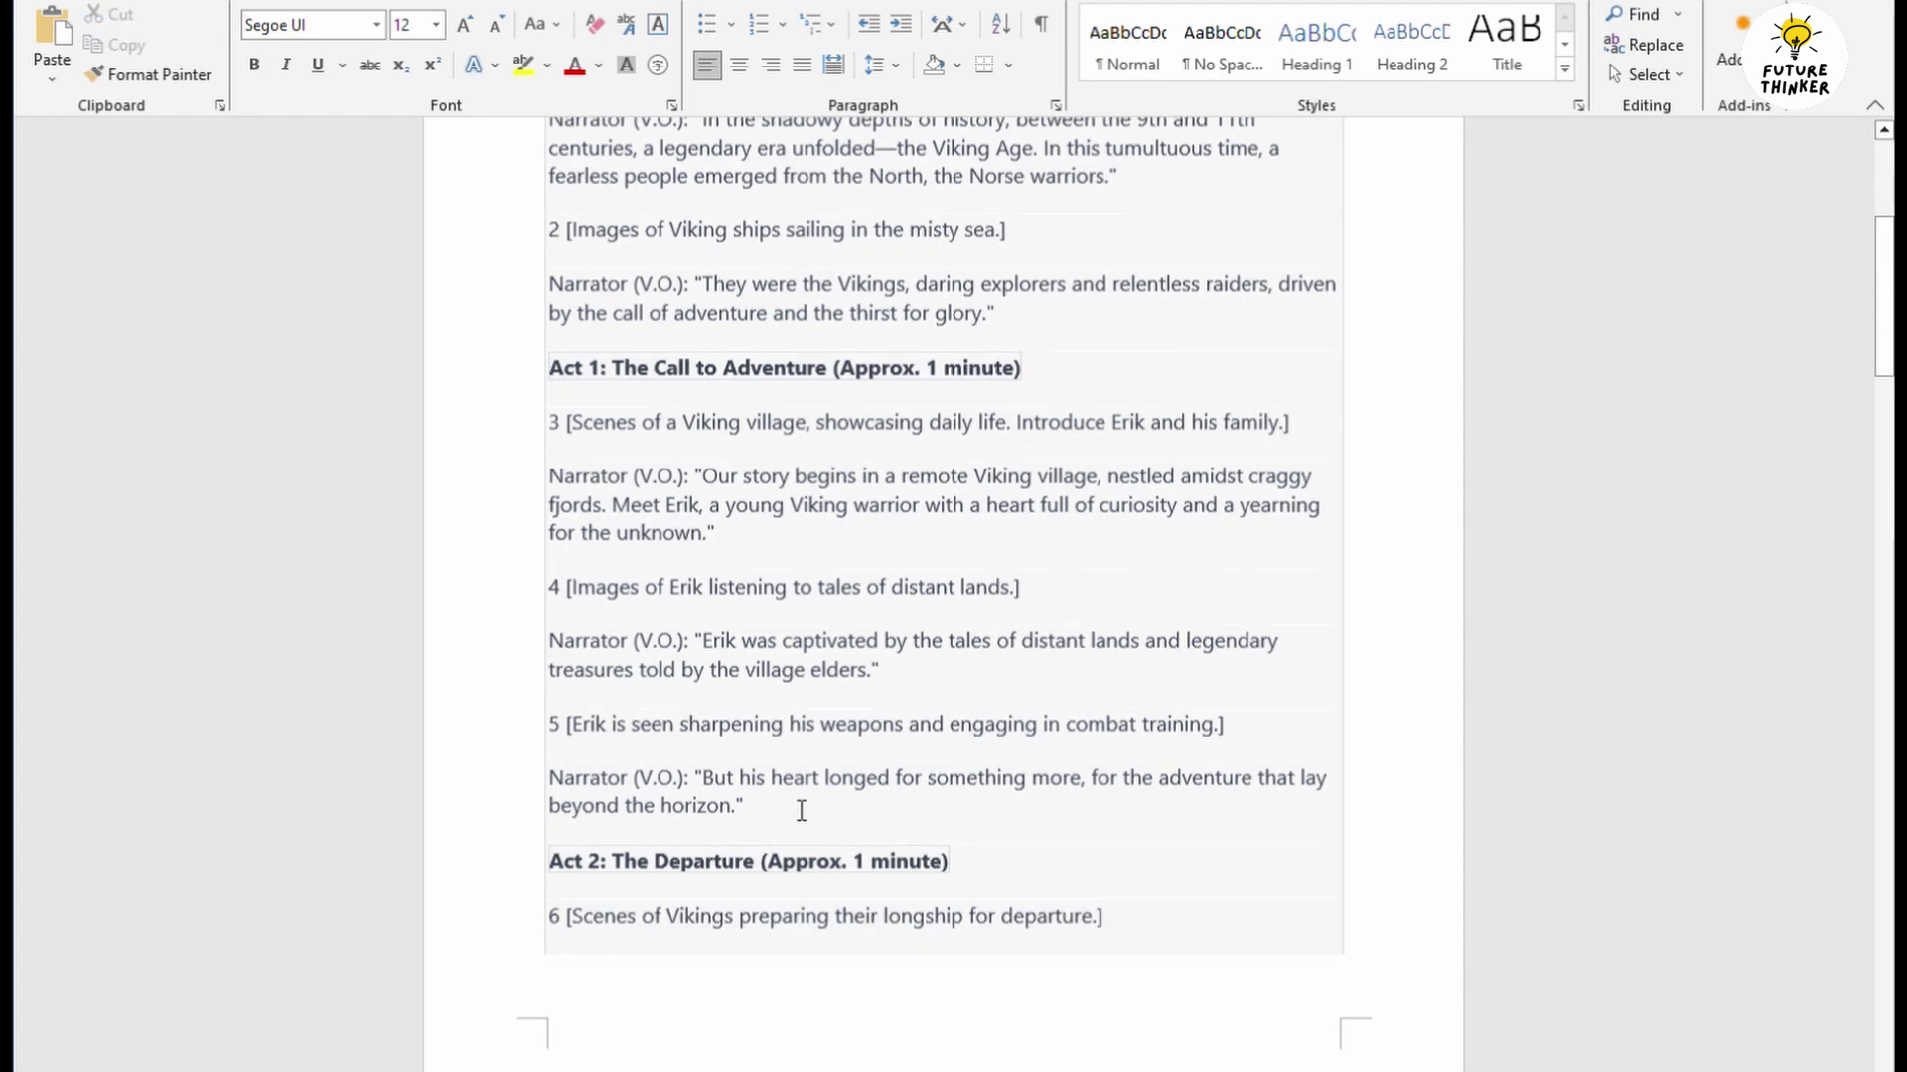
{"action": "scroll", "coordinate": [655, 791], "scroll_direction": "down", "scroll_amount": 13}
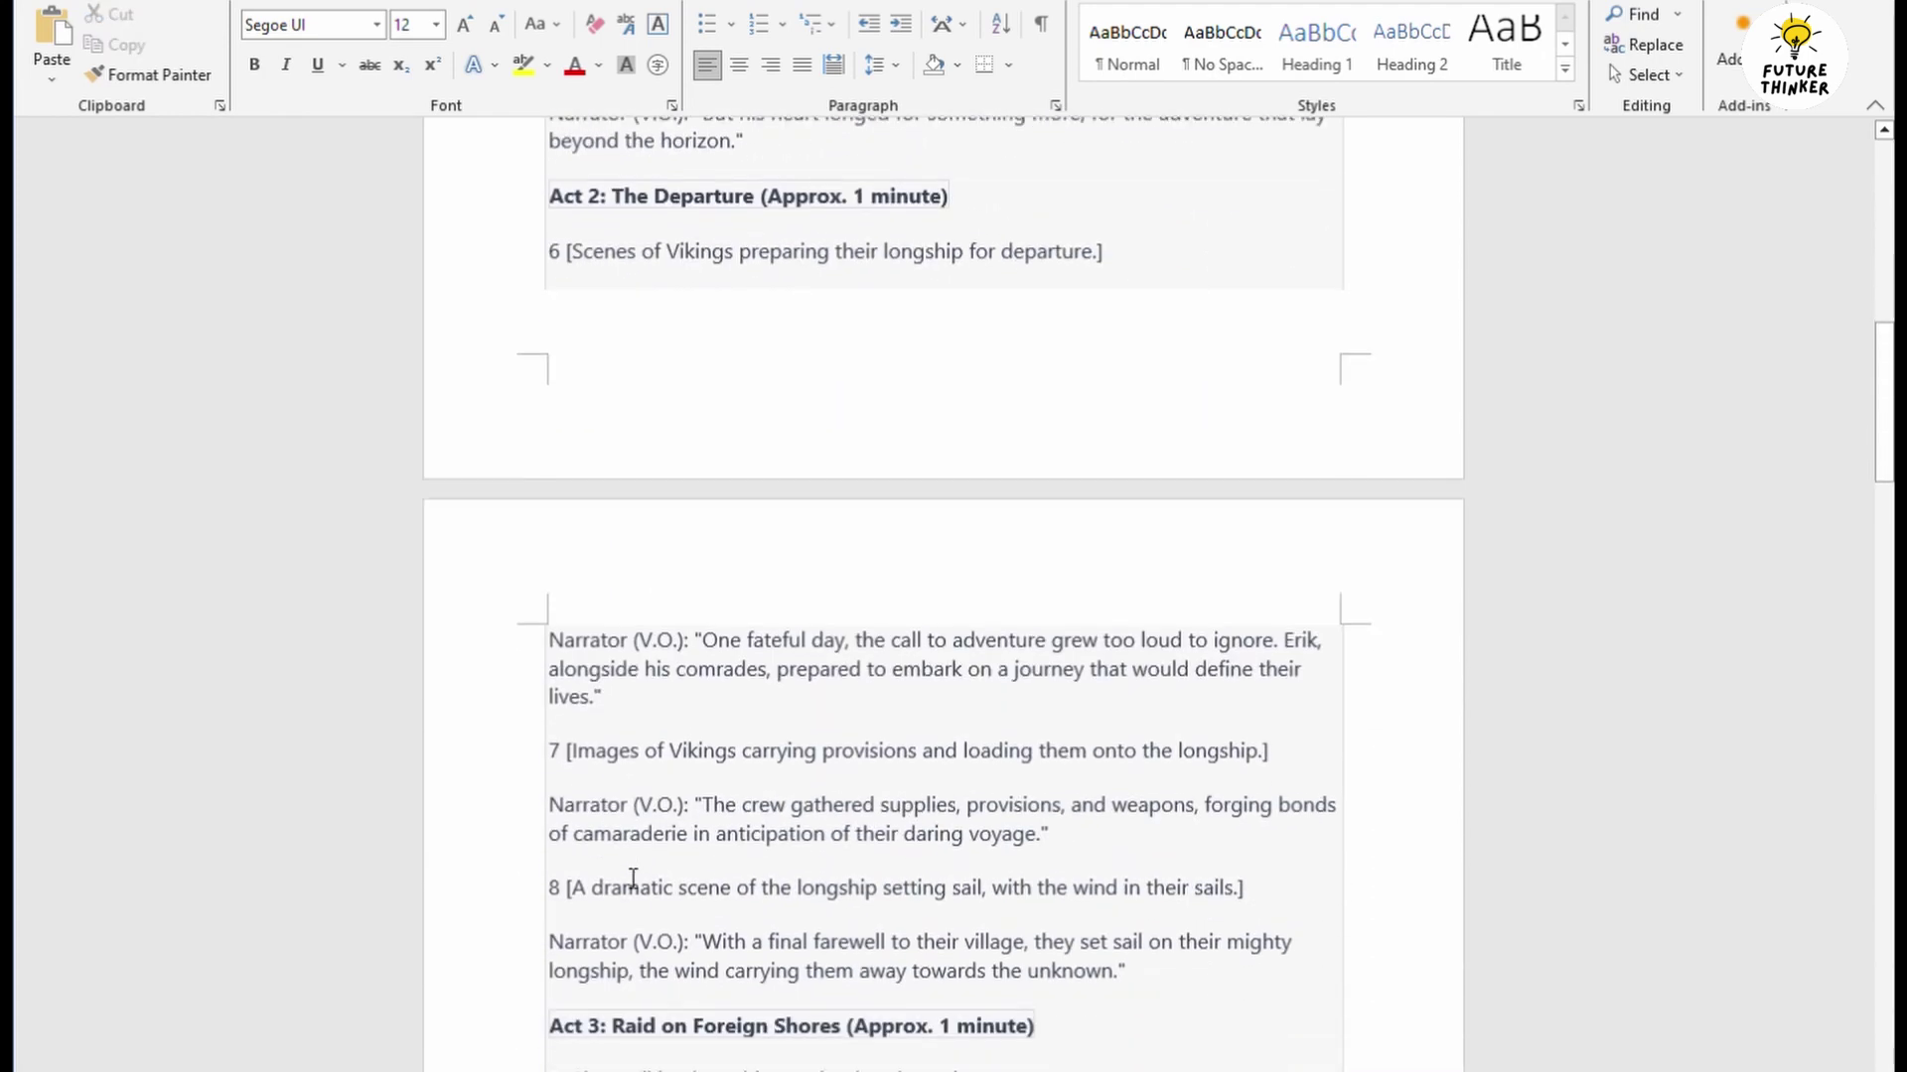
{"action": "scroll", "coordinate": [632, 880], "scroll_direction": "down", "scroll_amount": 1}
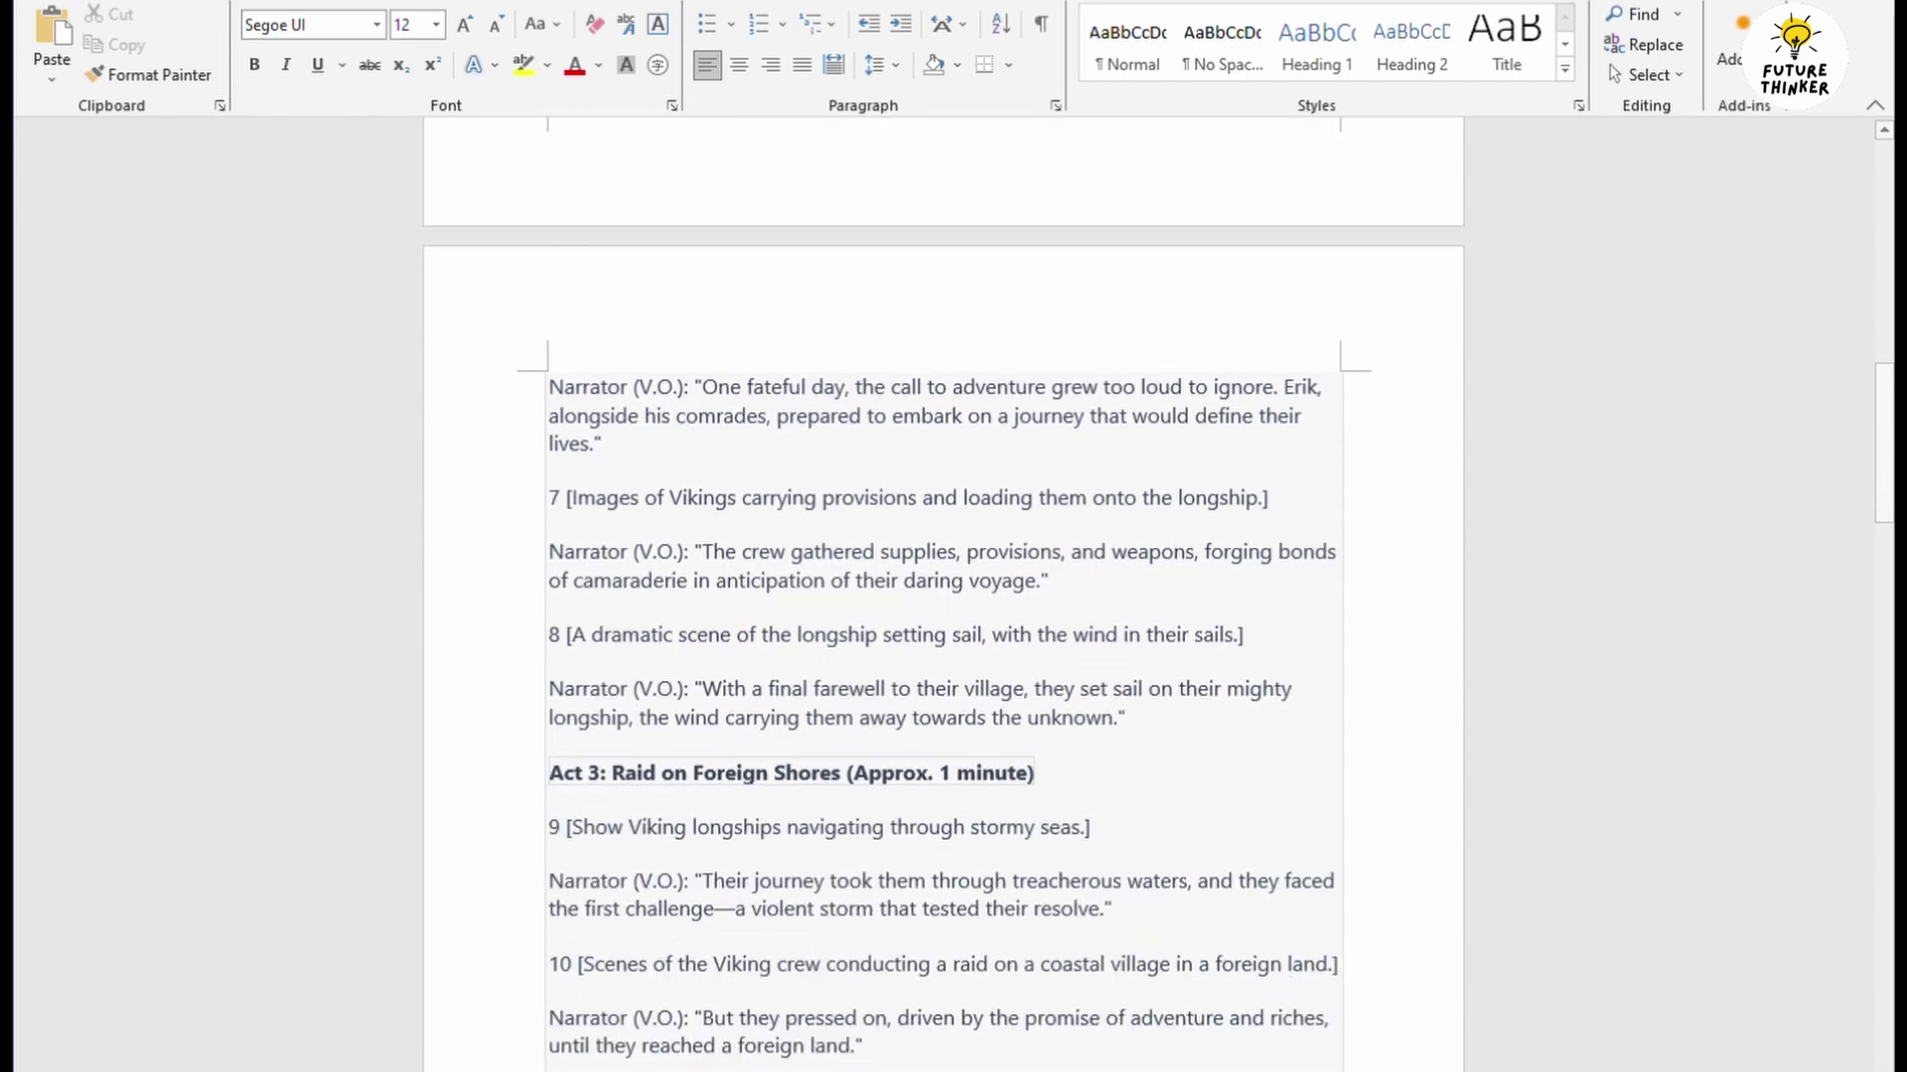
{"action": "left_click_drag", "start_coordinate": [1882, 481], "coordinate": [1867, 284]}
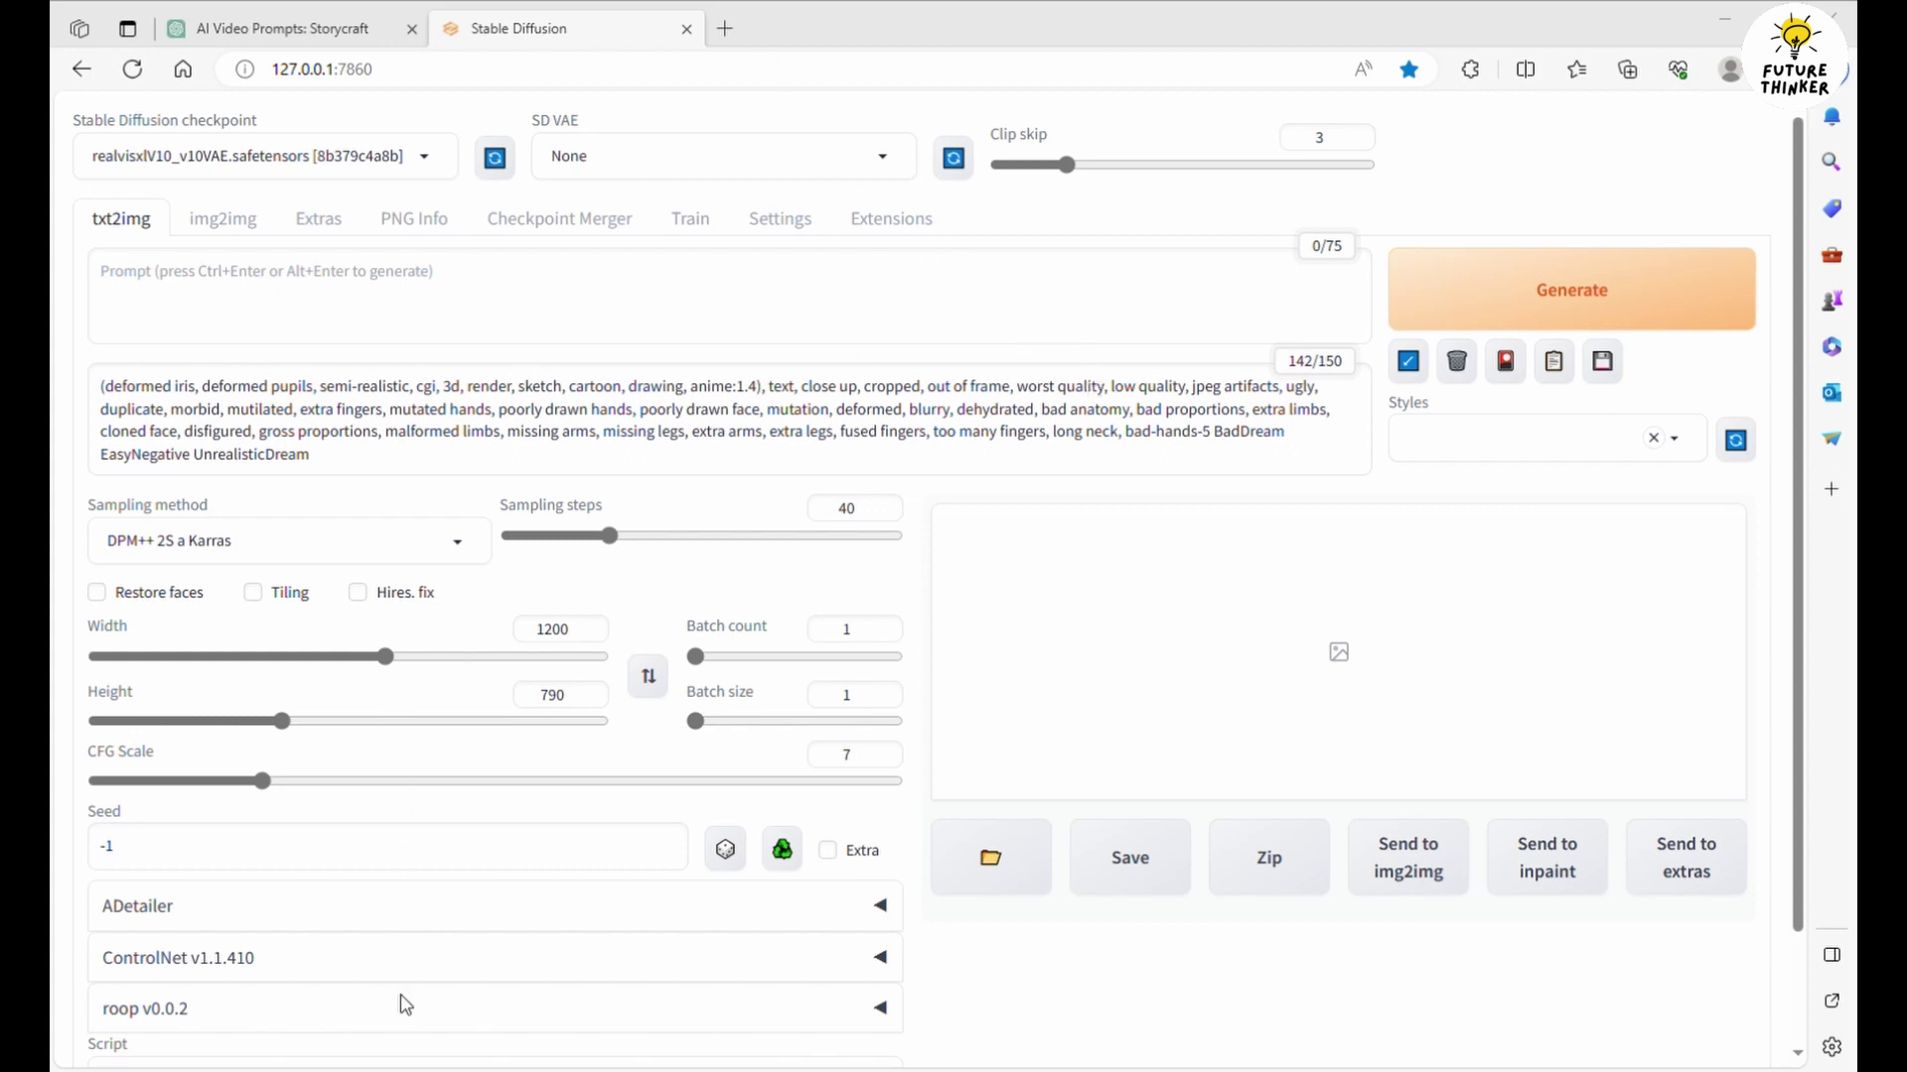
Paste the coastline scene as the prompt, generate it, and view the misty coastline image enlarged
{"action": "left_click", "coordinate": [424, 278]}
{"action": "type", "text": "Opening shots of a misty, rugged coastline in Scandinavia"}
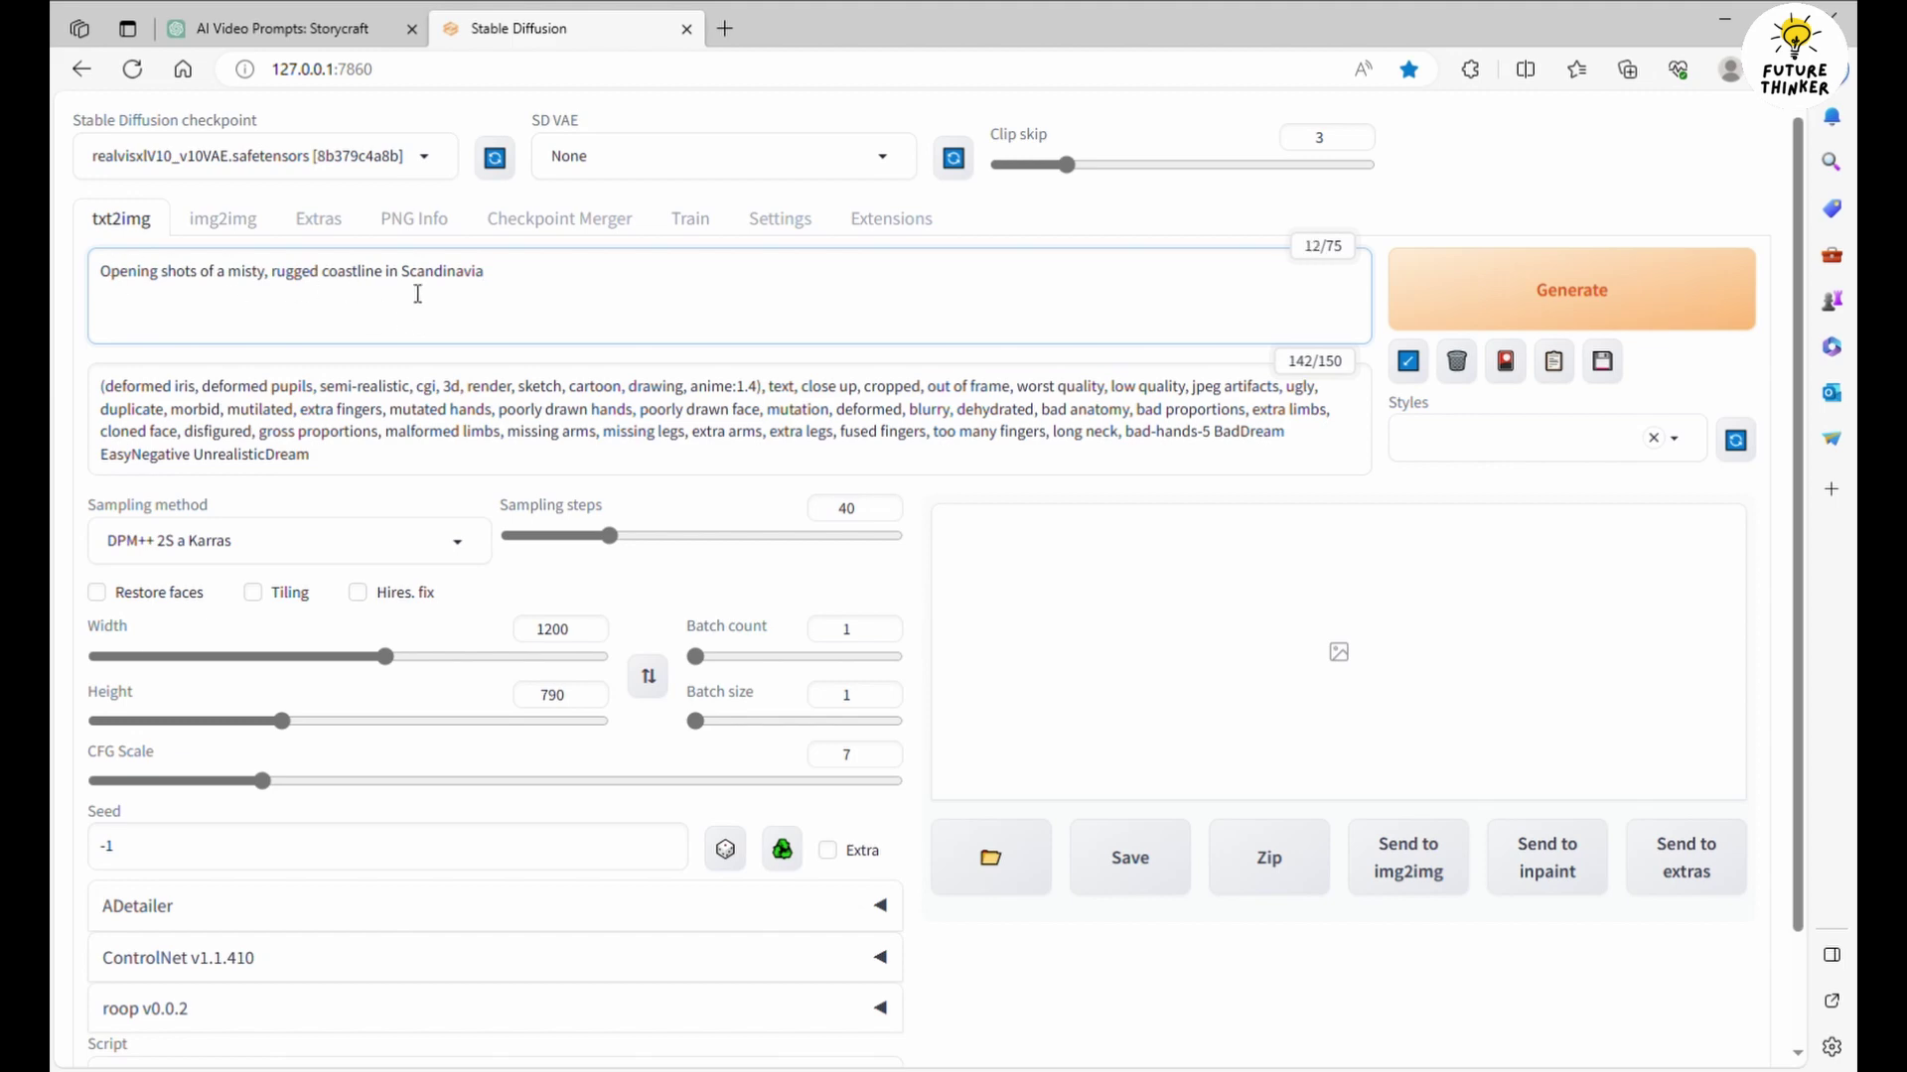
{"action": "left_click", "coordinate": [1552, 277]}
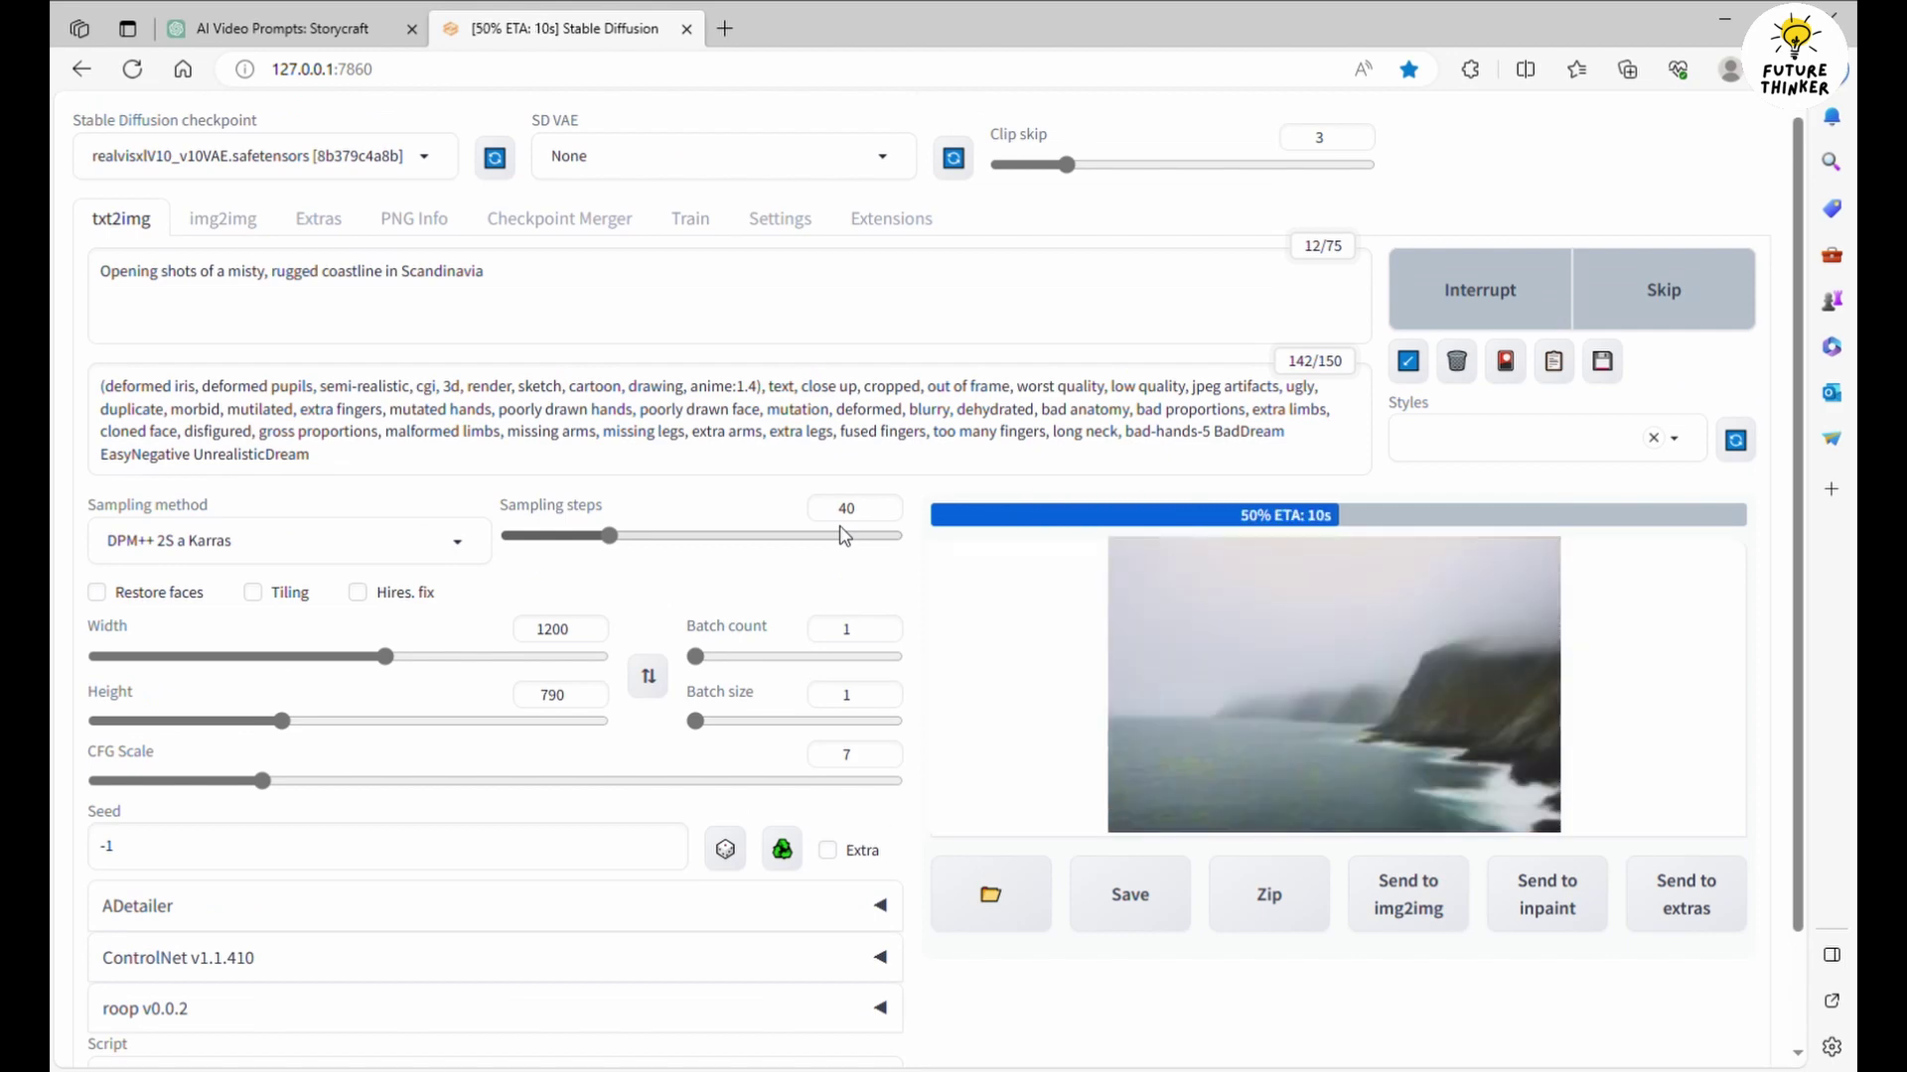
{"action": "left_click", "coordinate": [1033, 605]}
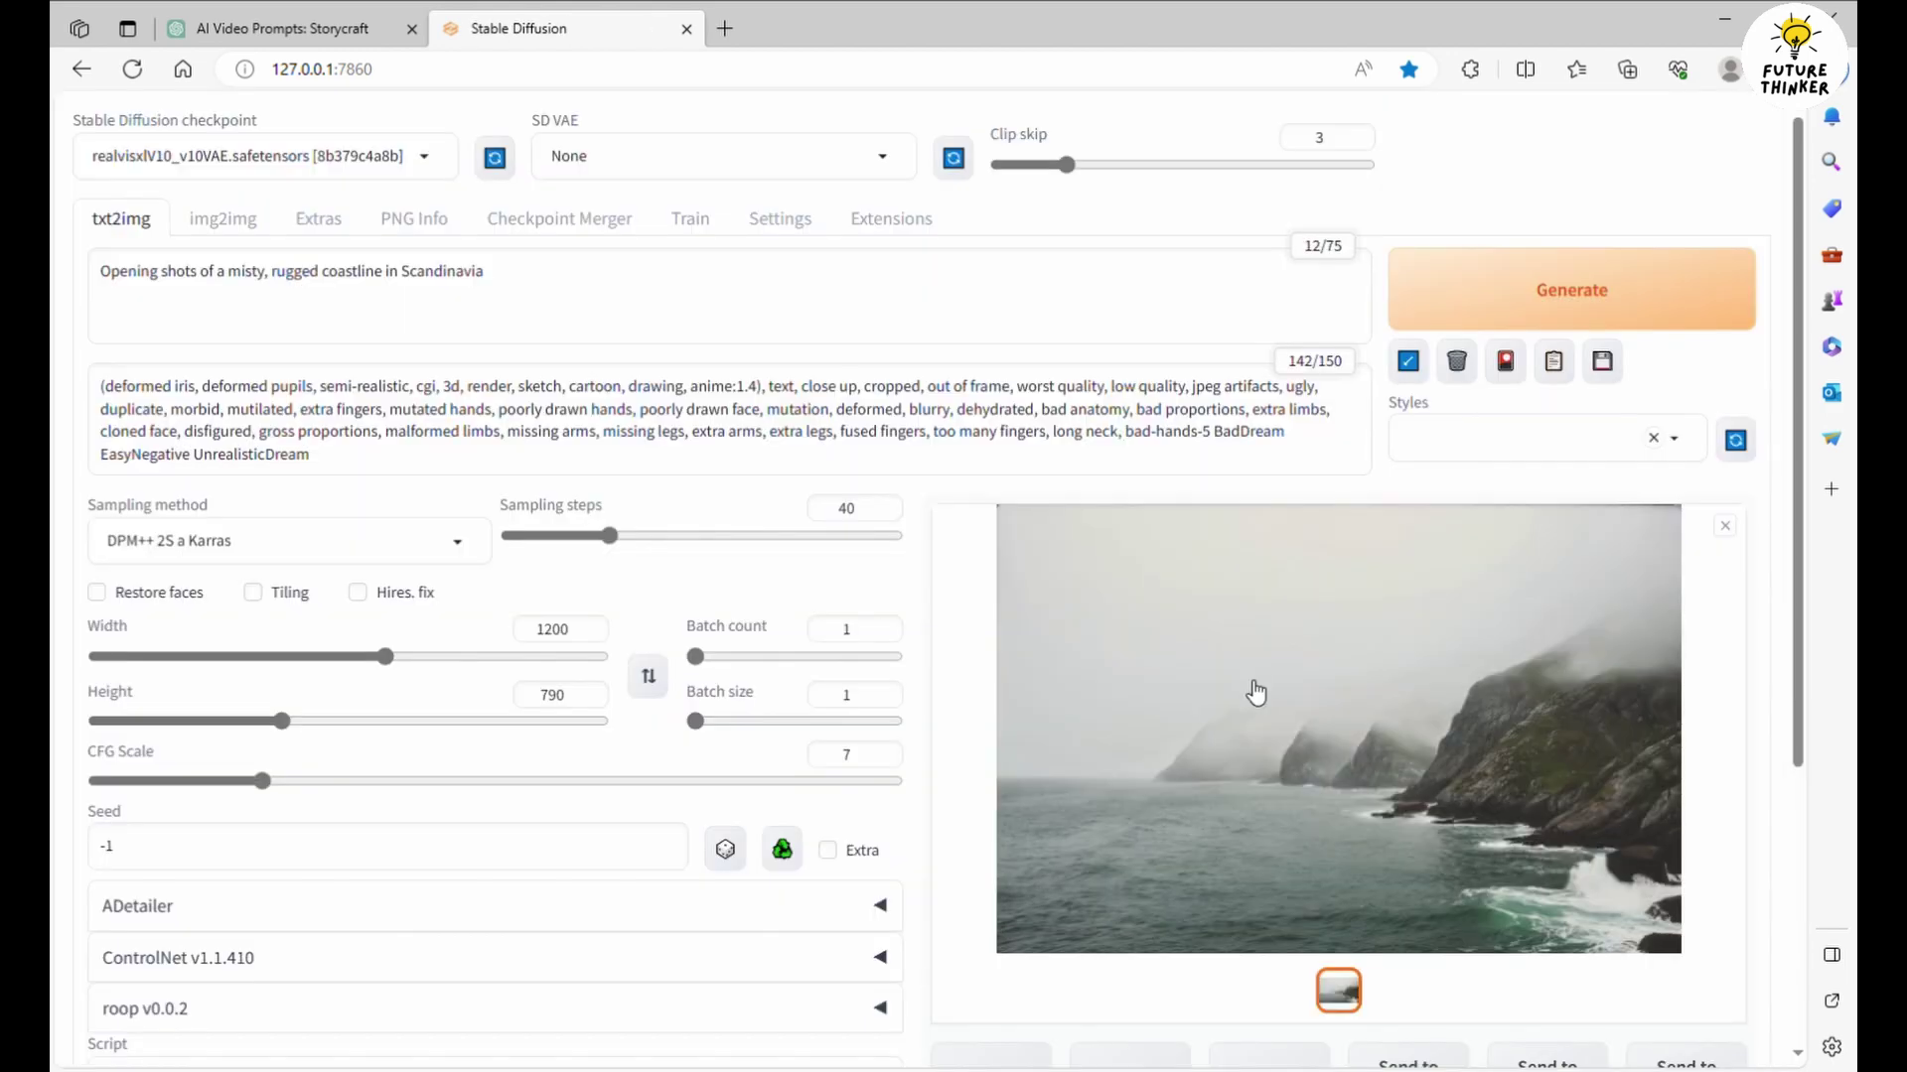
{"action": "left_click", "coordinate": [1250, 690]}
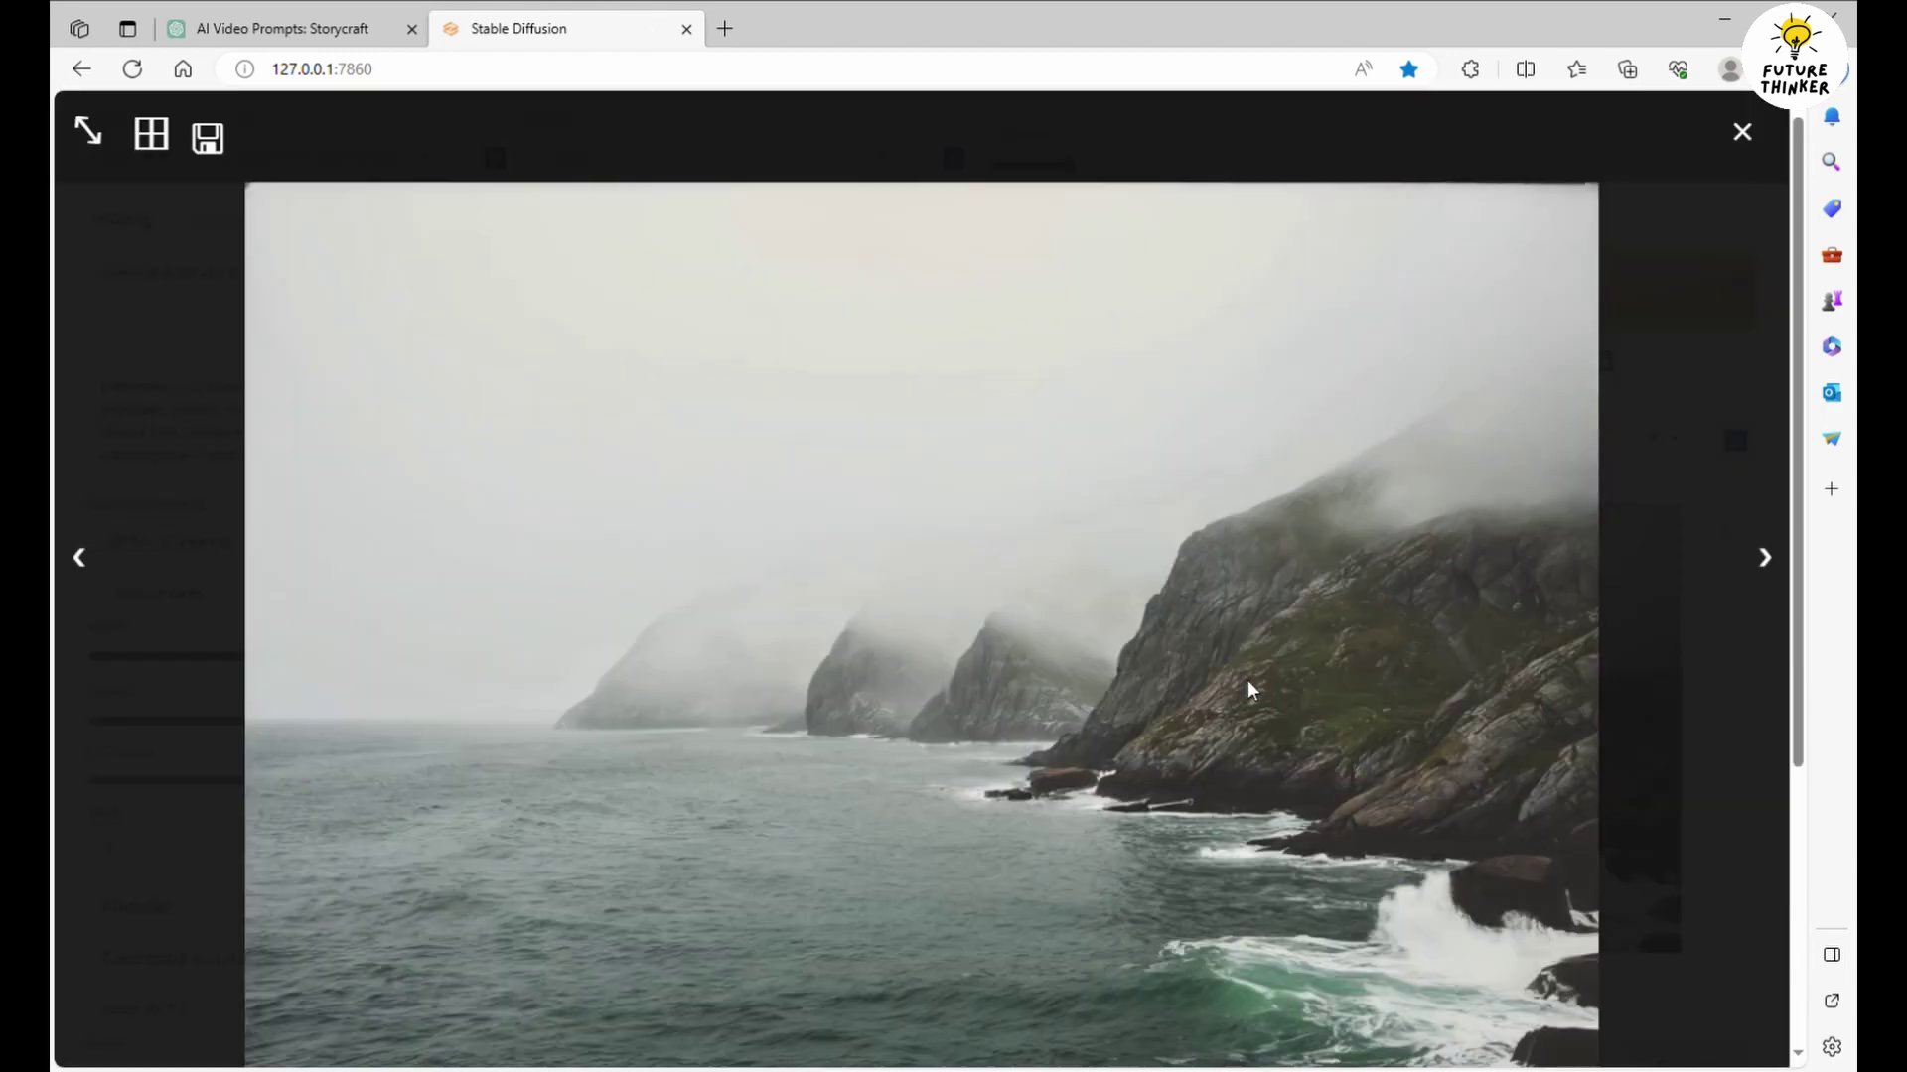
{"action": "left_click", "coordinate": [1649, 670]}
Set Batch size to 4 and generate a new batch of coastline images
{"action": "double_click", "coordinate": [854, 697]}
{"action": "type", "text": "4"}
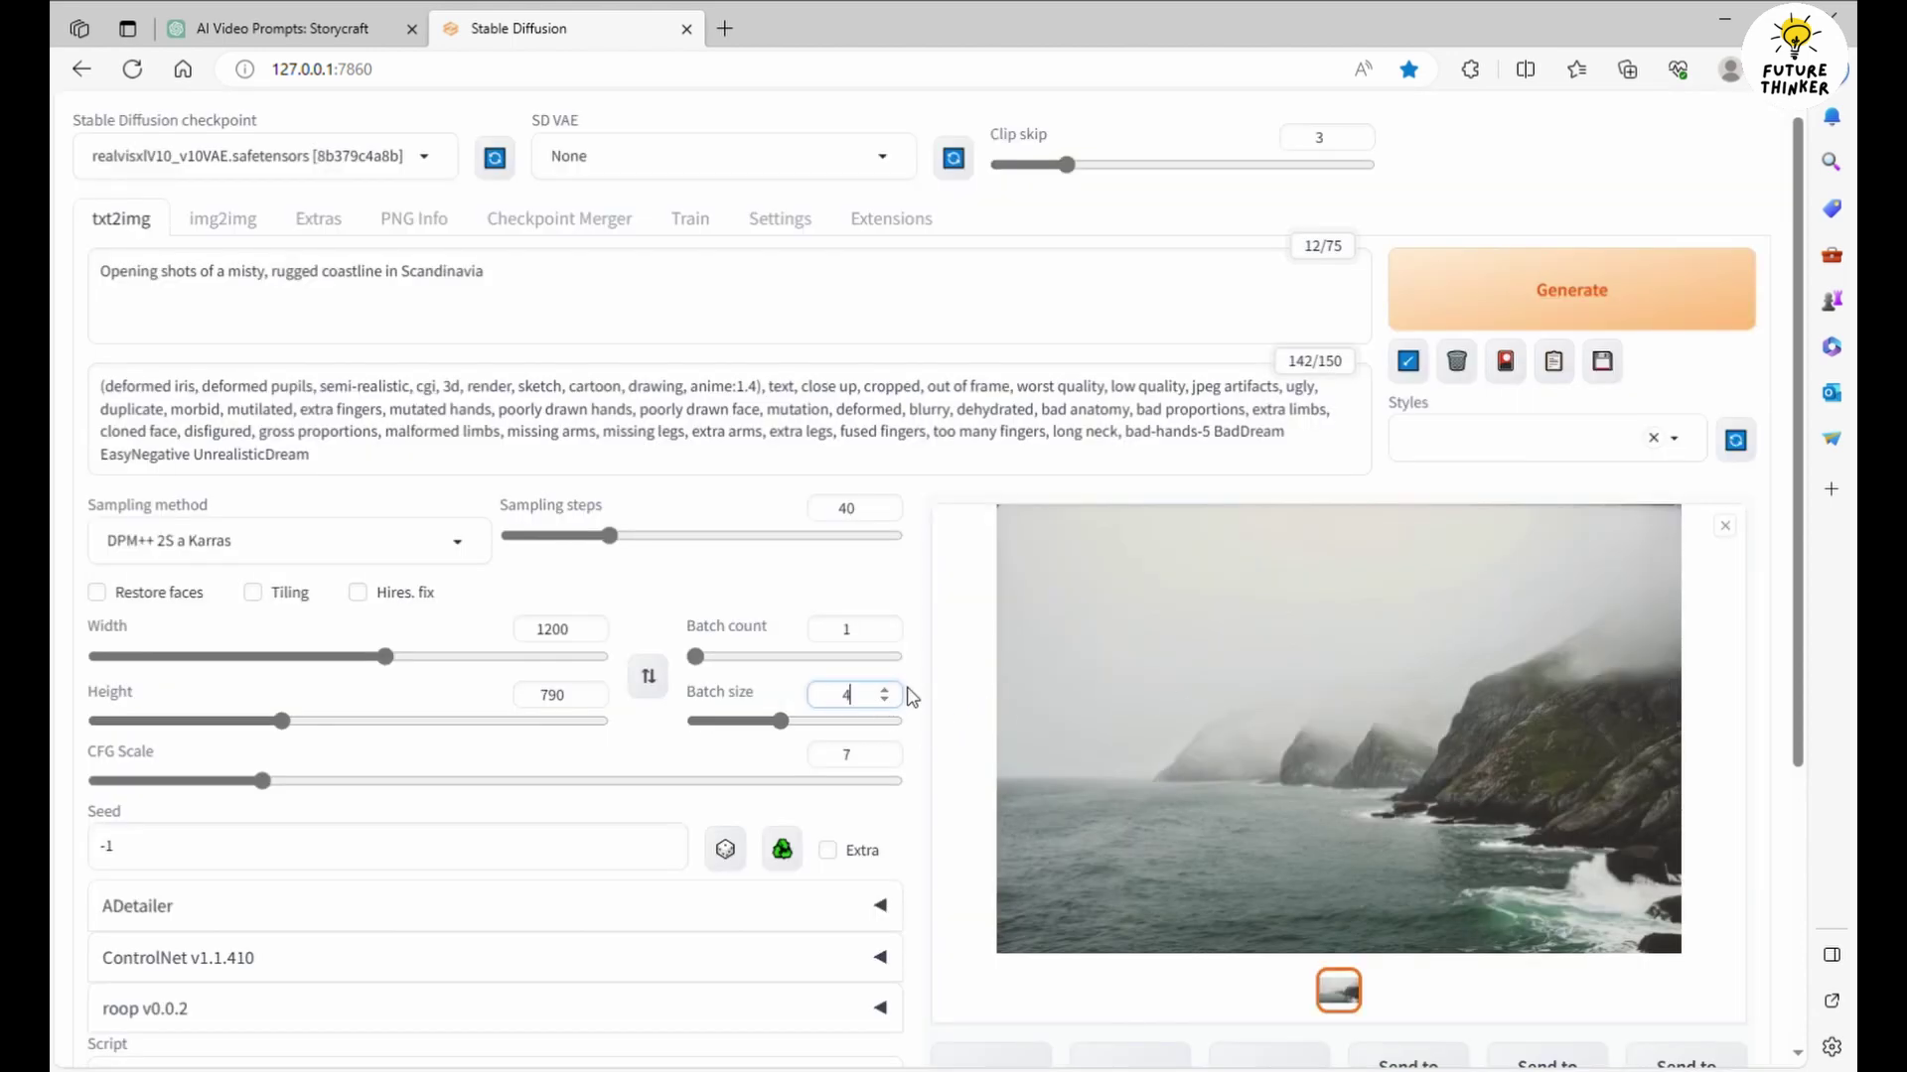
{"action": "left_click", "coordinate": [1468, 307]}
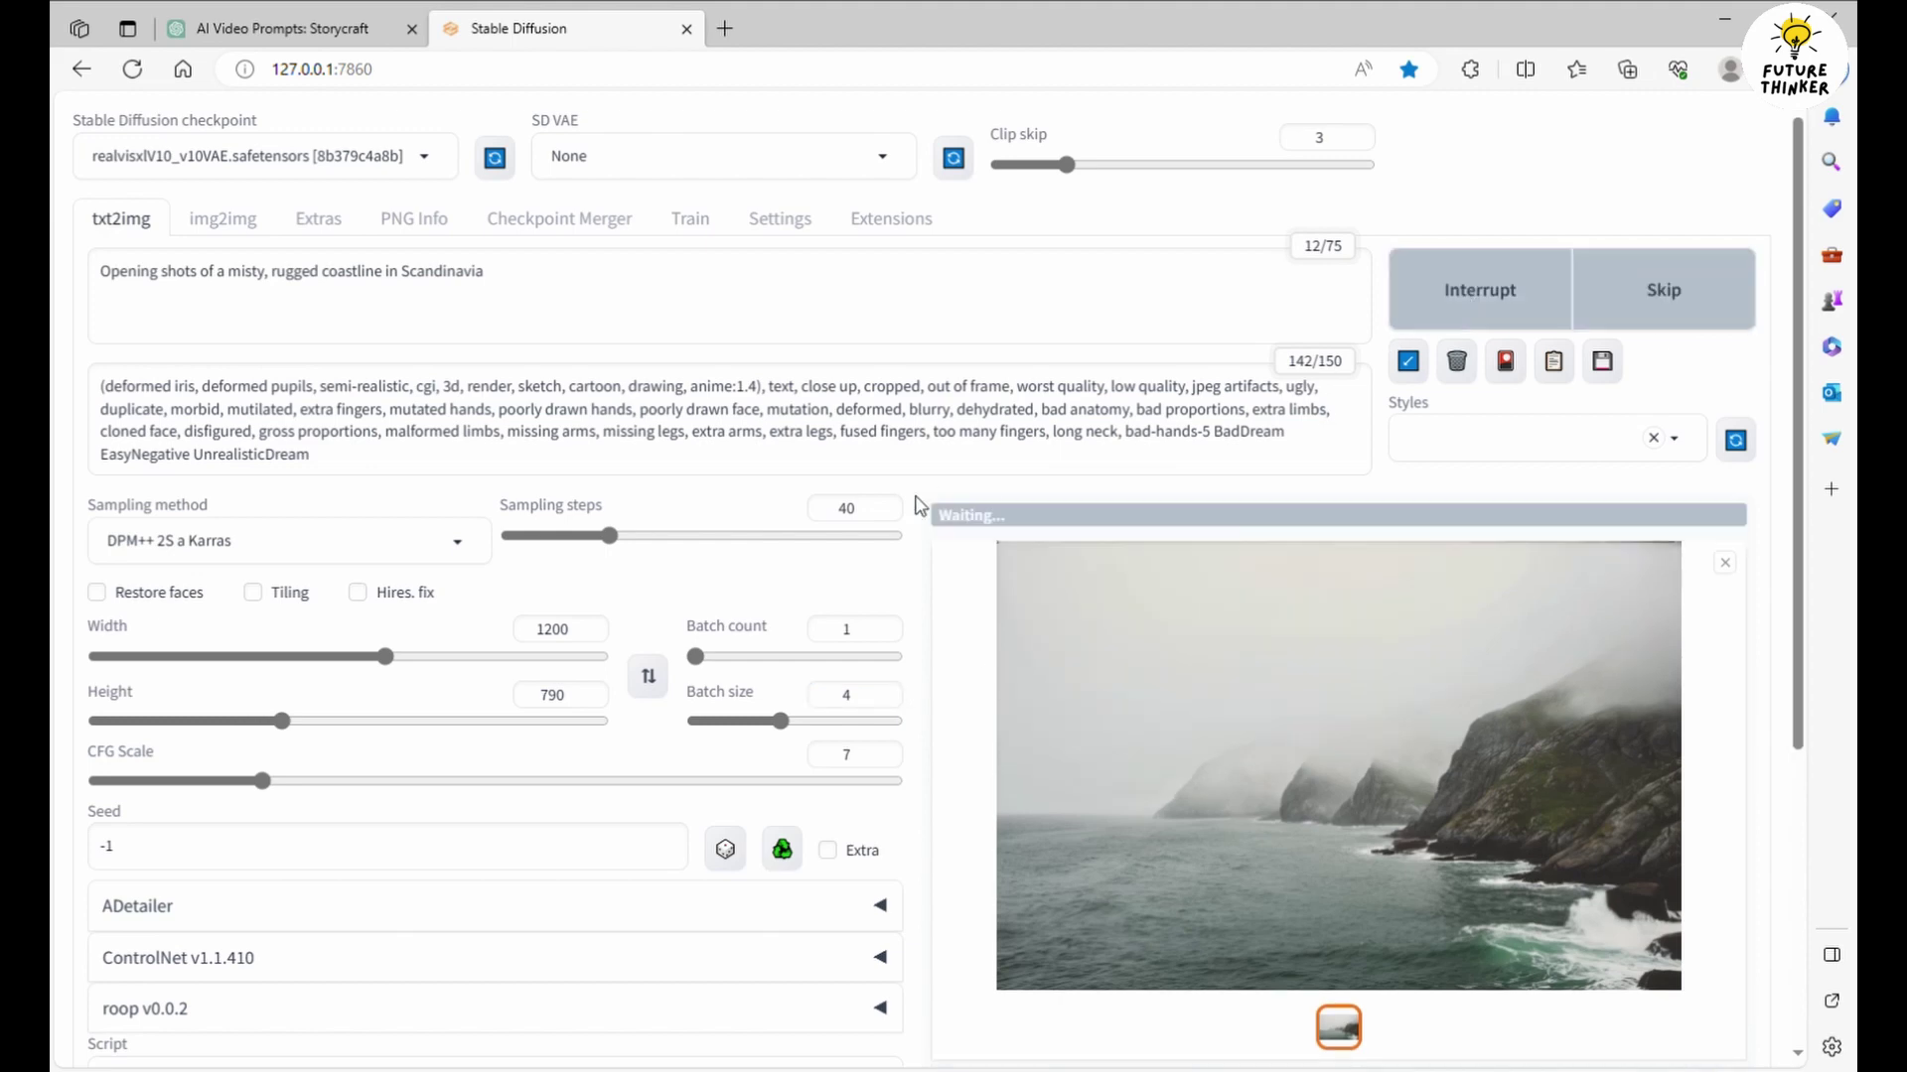
{"action": "left_click", "coordinate": [1726, 566]}
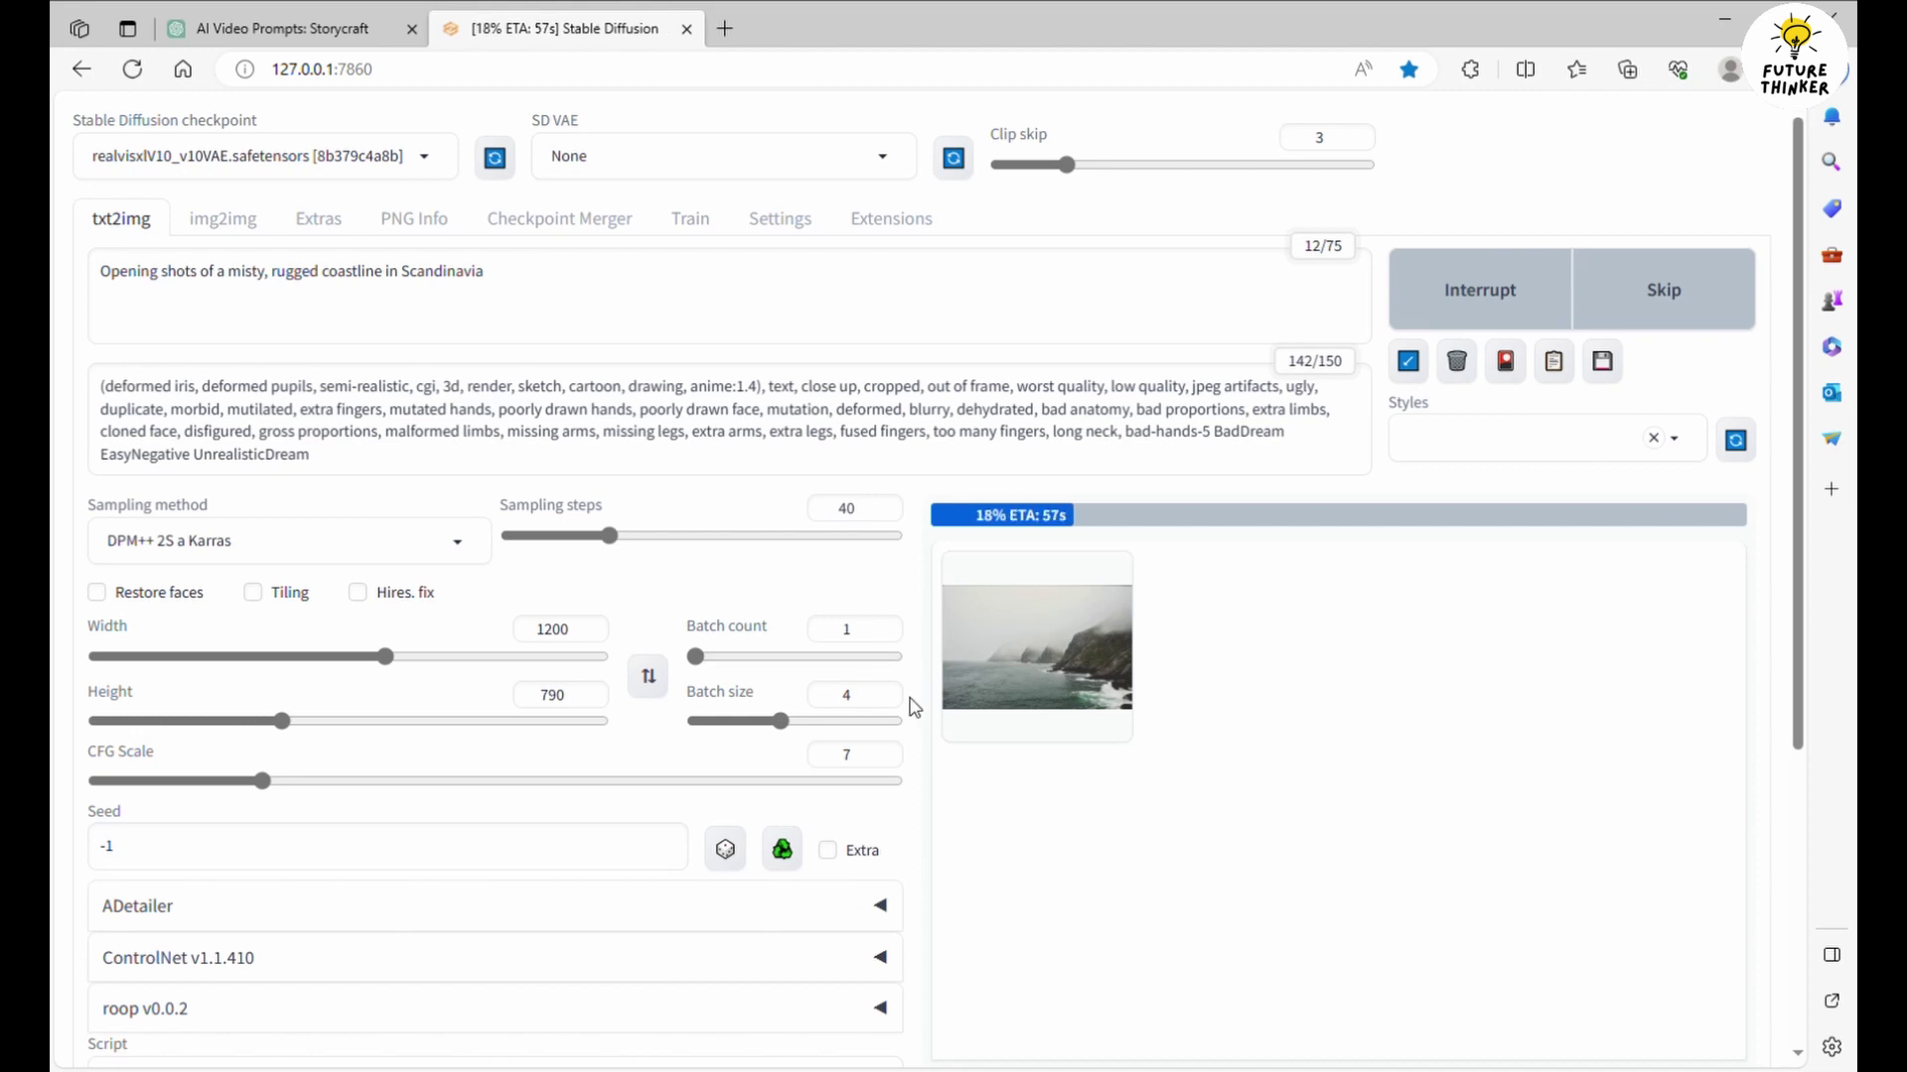
Browse the coastline images, viewing the crashing-waves and fifth images full-screen
{"action": "scroll", "coordinate": [924, 700], "scroll_direction": "down", "scroll_amount": 1}
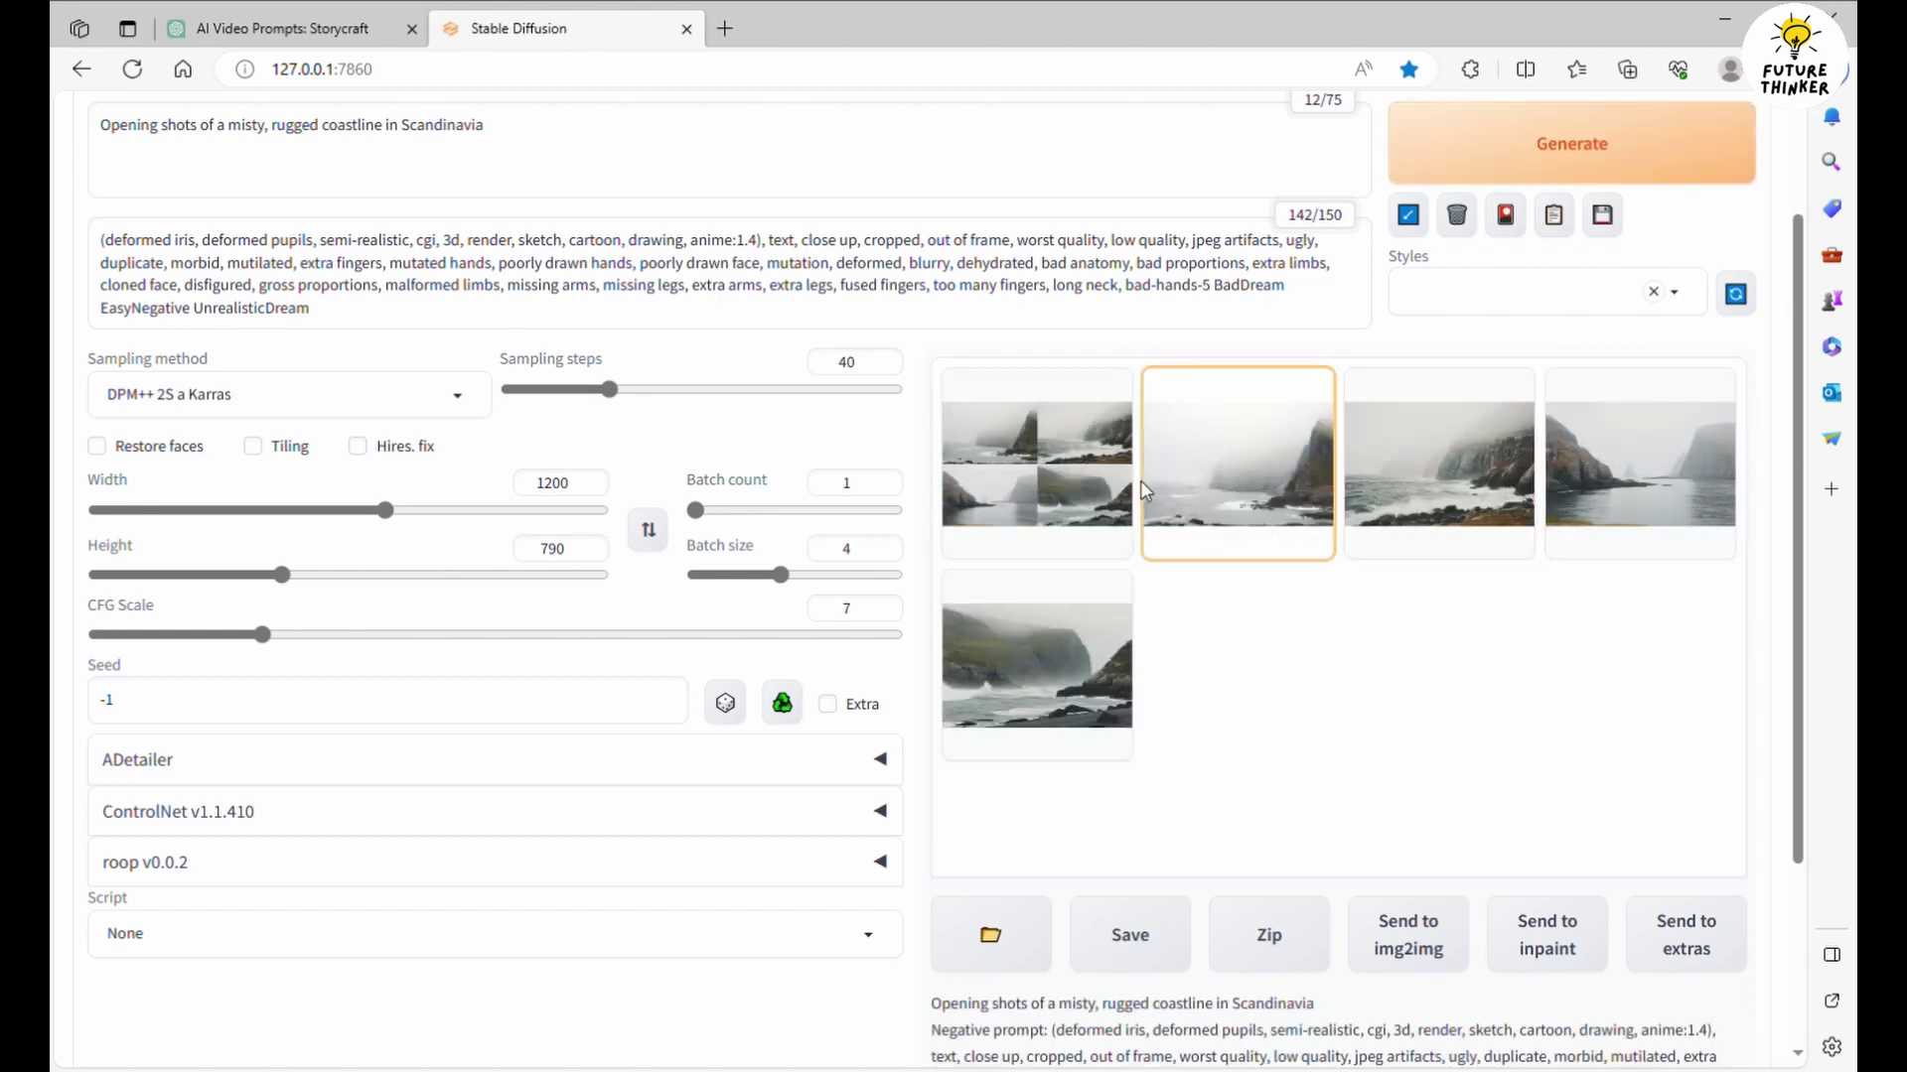
{"action": "left_click", "coordinate": [1168, 491]}
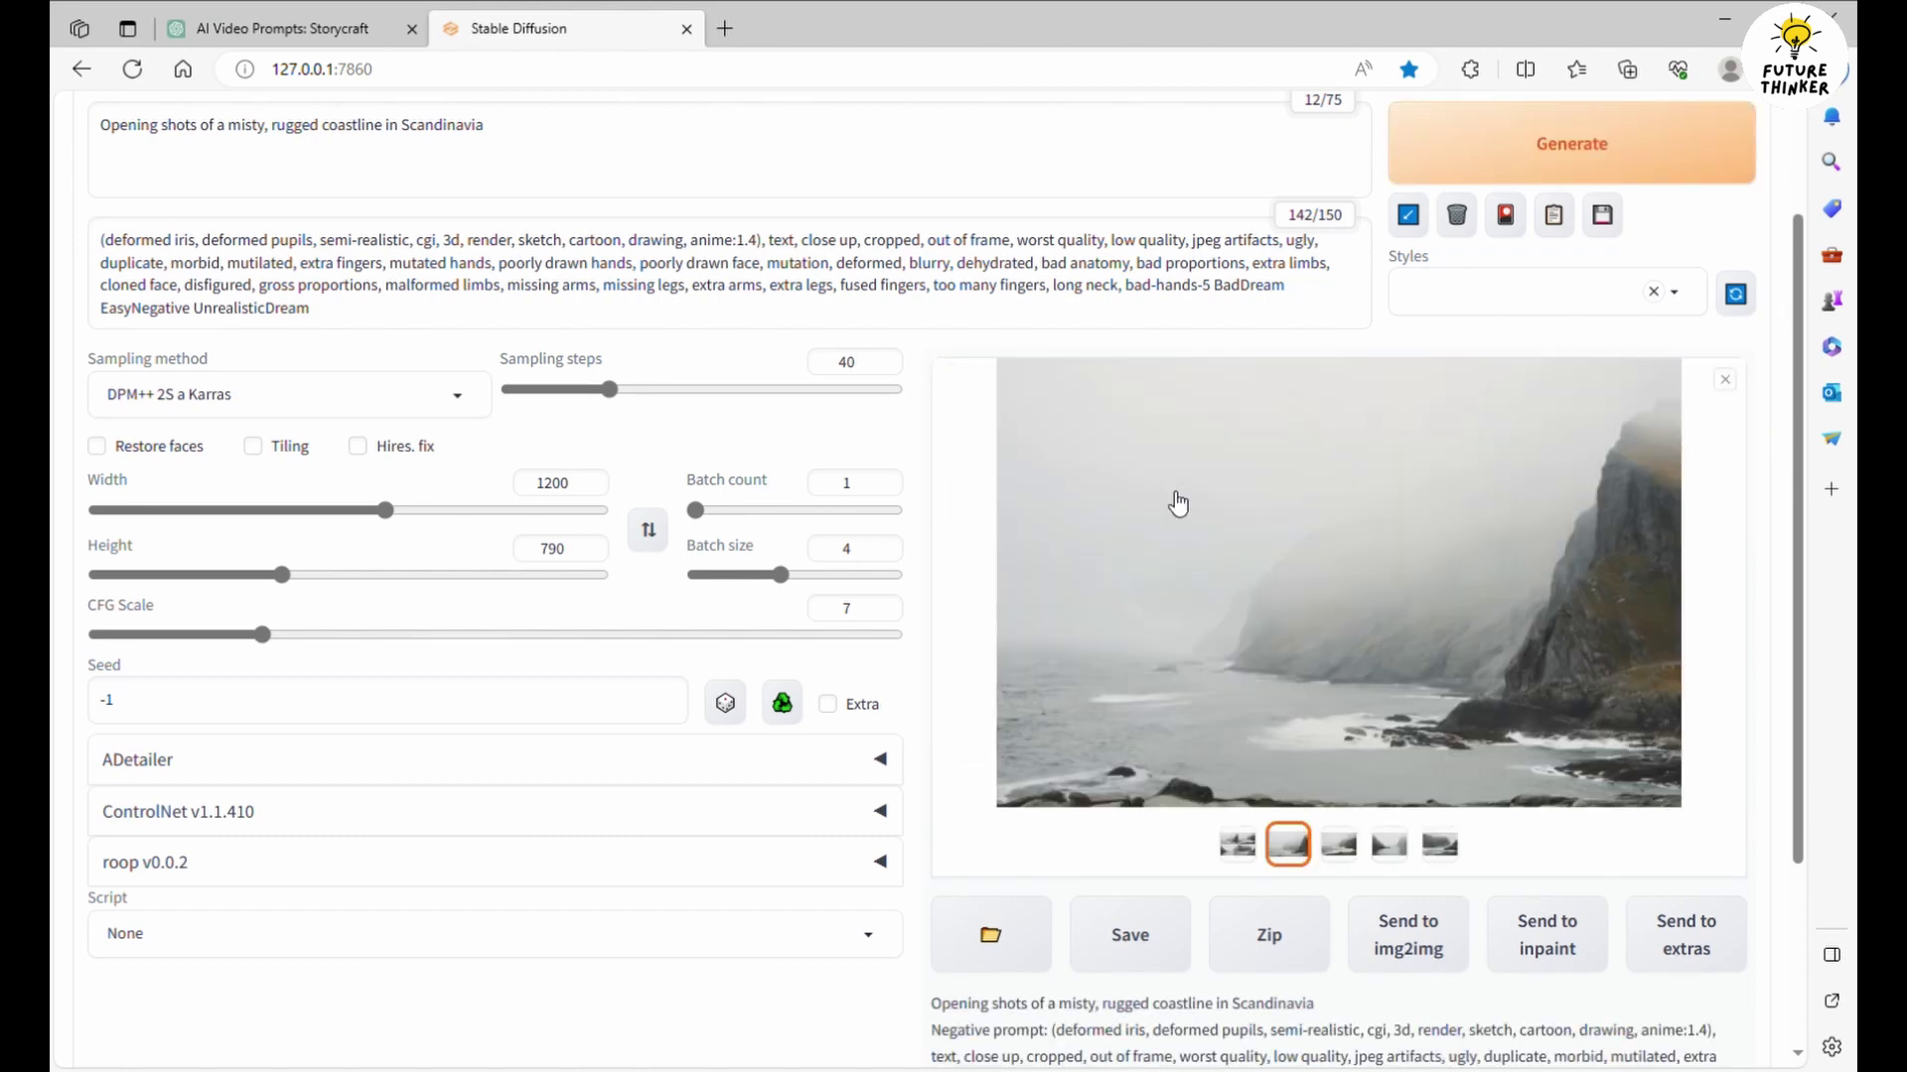
{"action": "left_click", "coordinate": [1341, 846]}
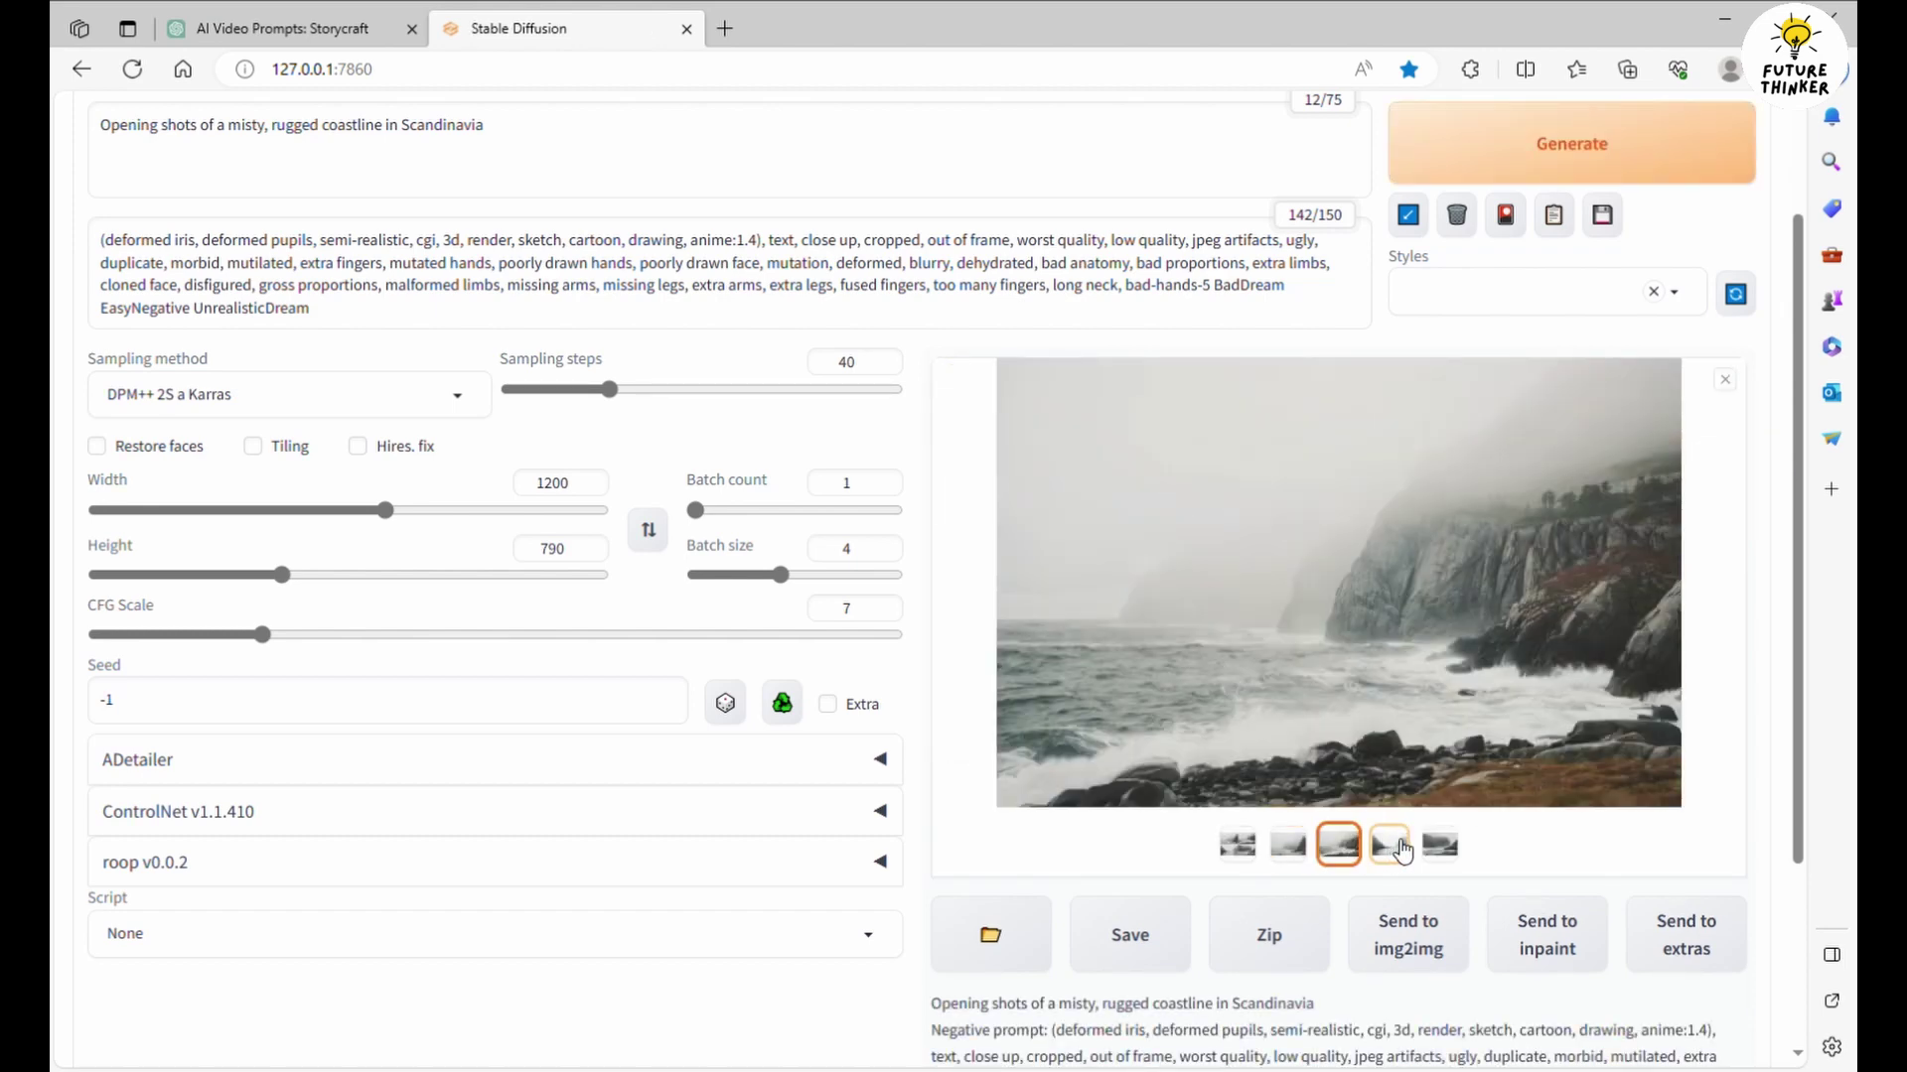
{"action": "left_click", "coordinate": [1390, 845]}
{"action": "left_click", "coordinate": [1439, 845]}
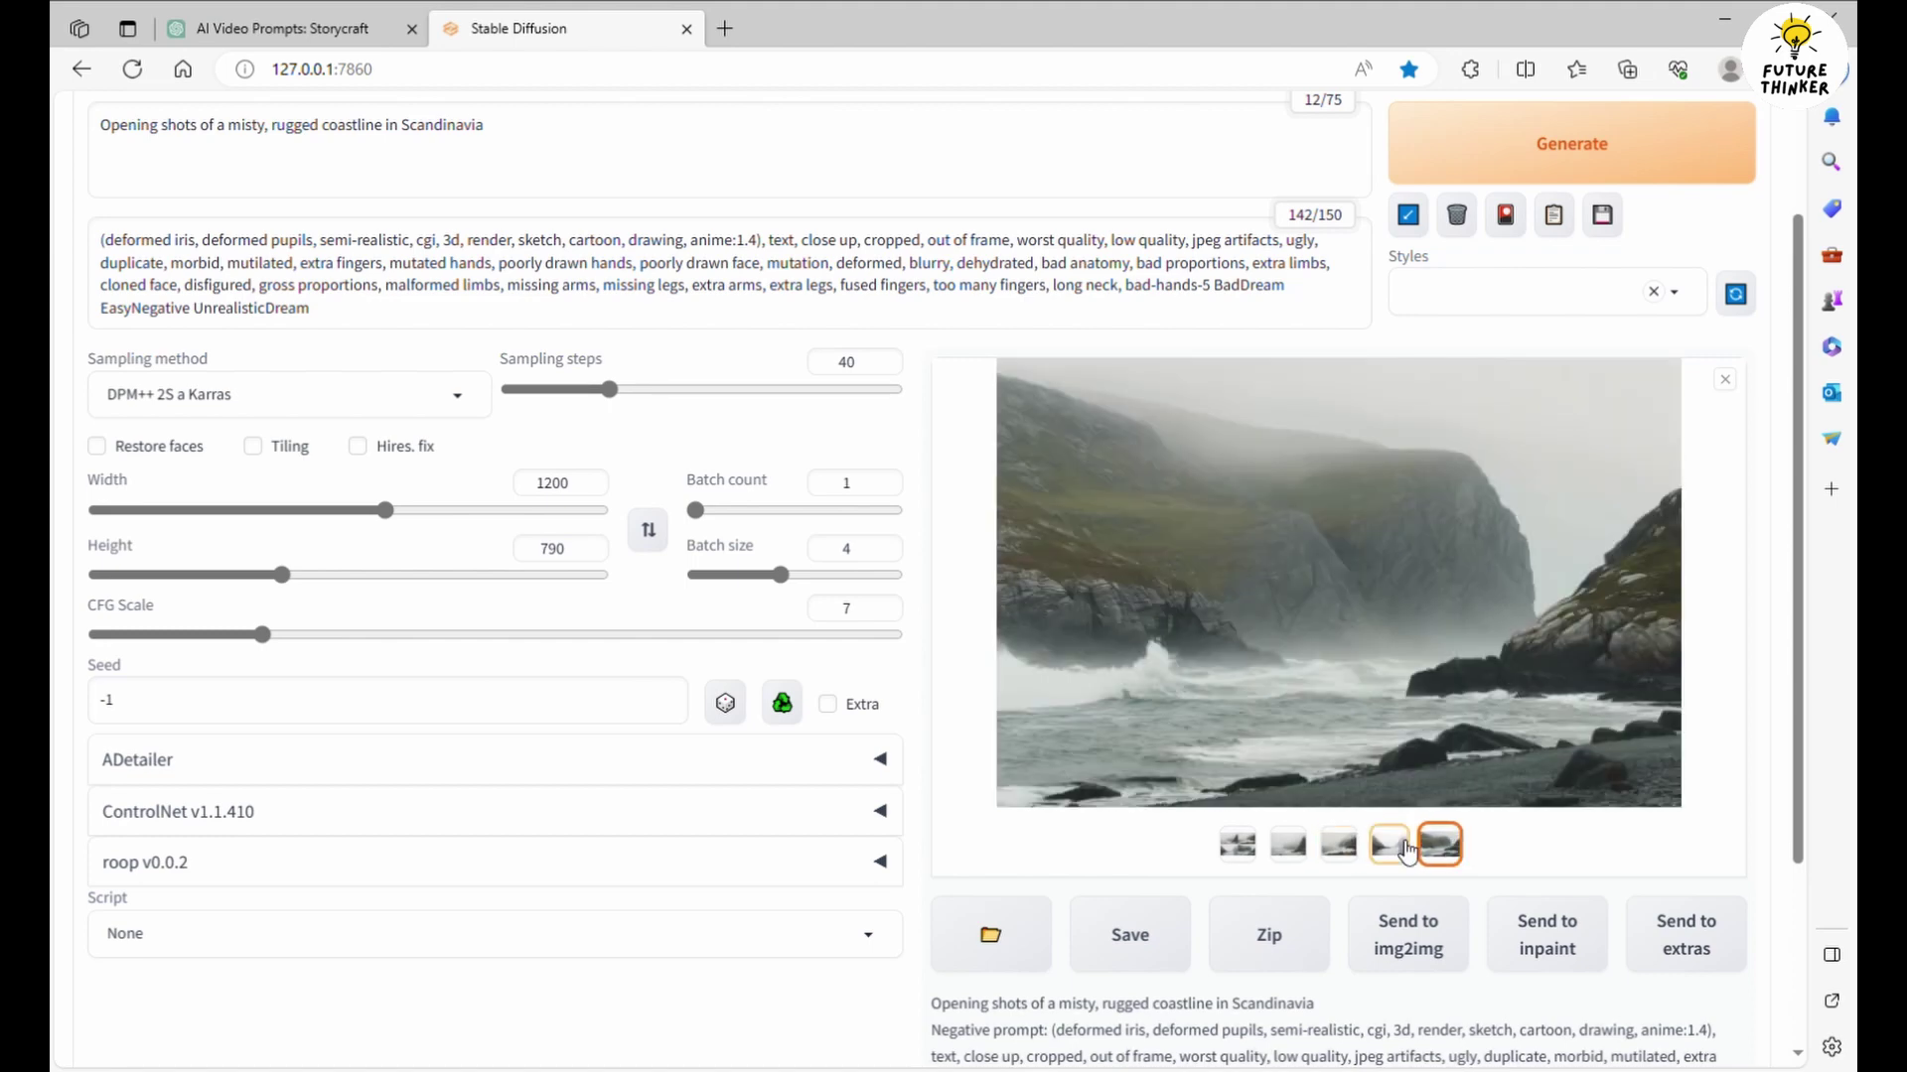
{"action": "left_click", "coordinate": [1390, 843]}
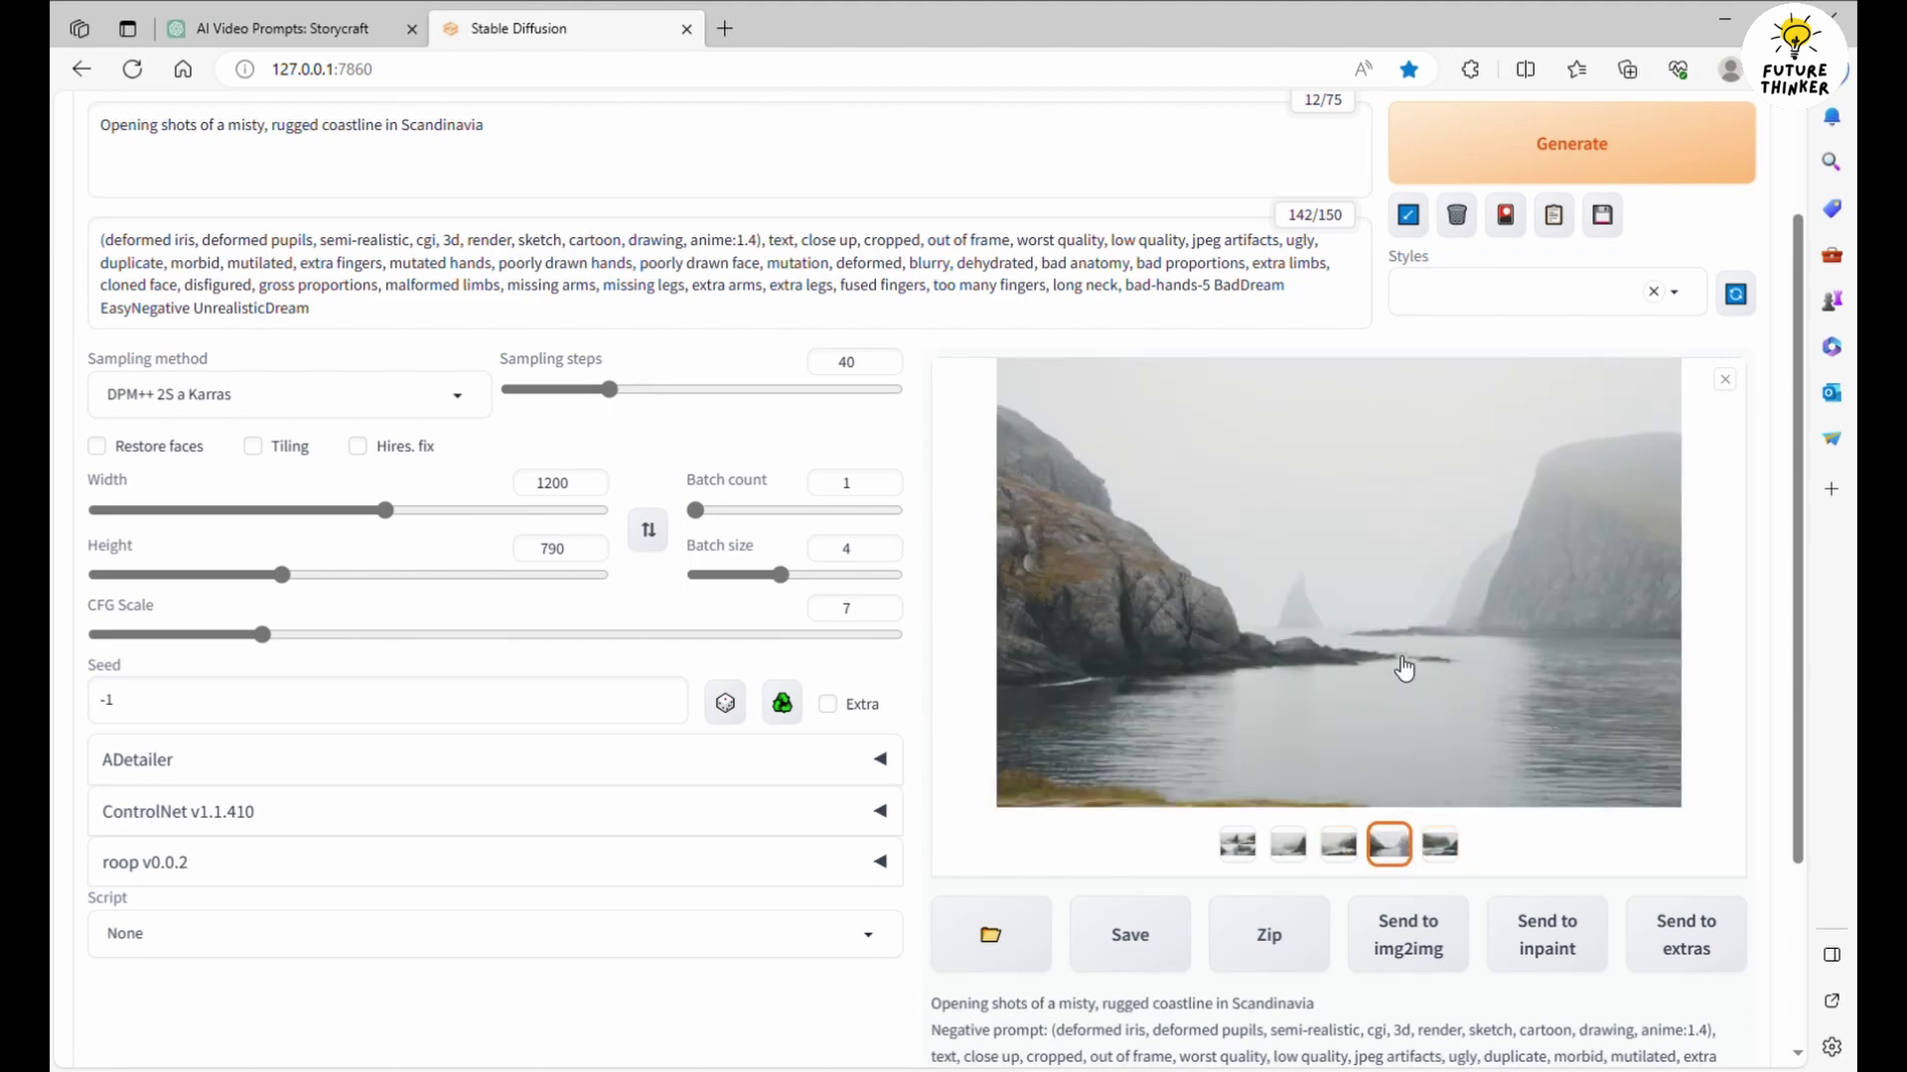
{"action": "left_click", "coordinate": [1339, 842]}
{"action": "left_click", "coordinate": [1366, 660]}
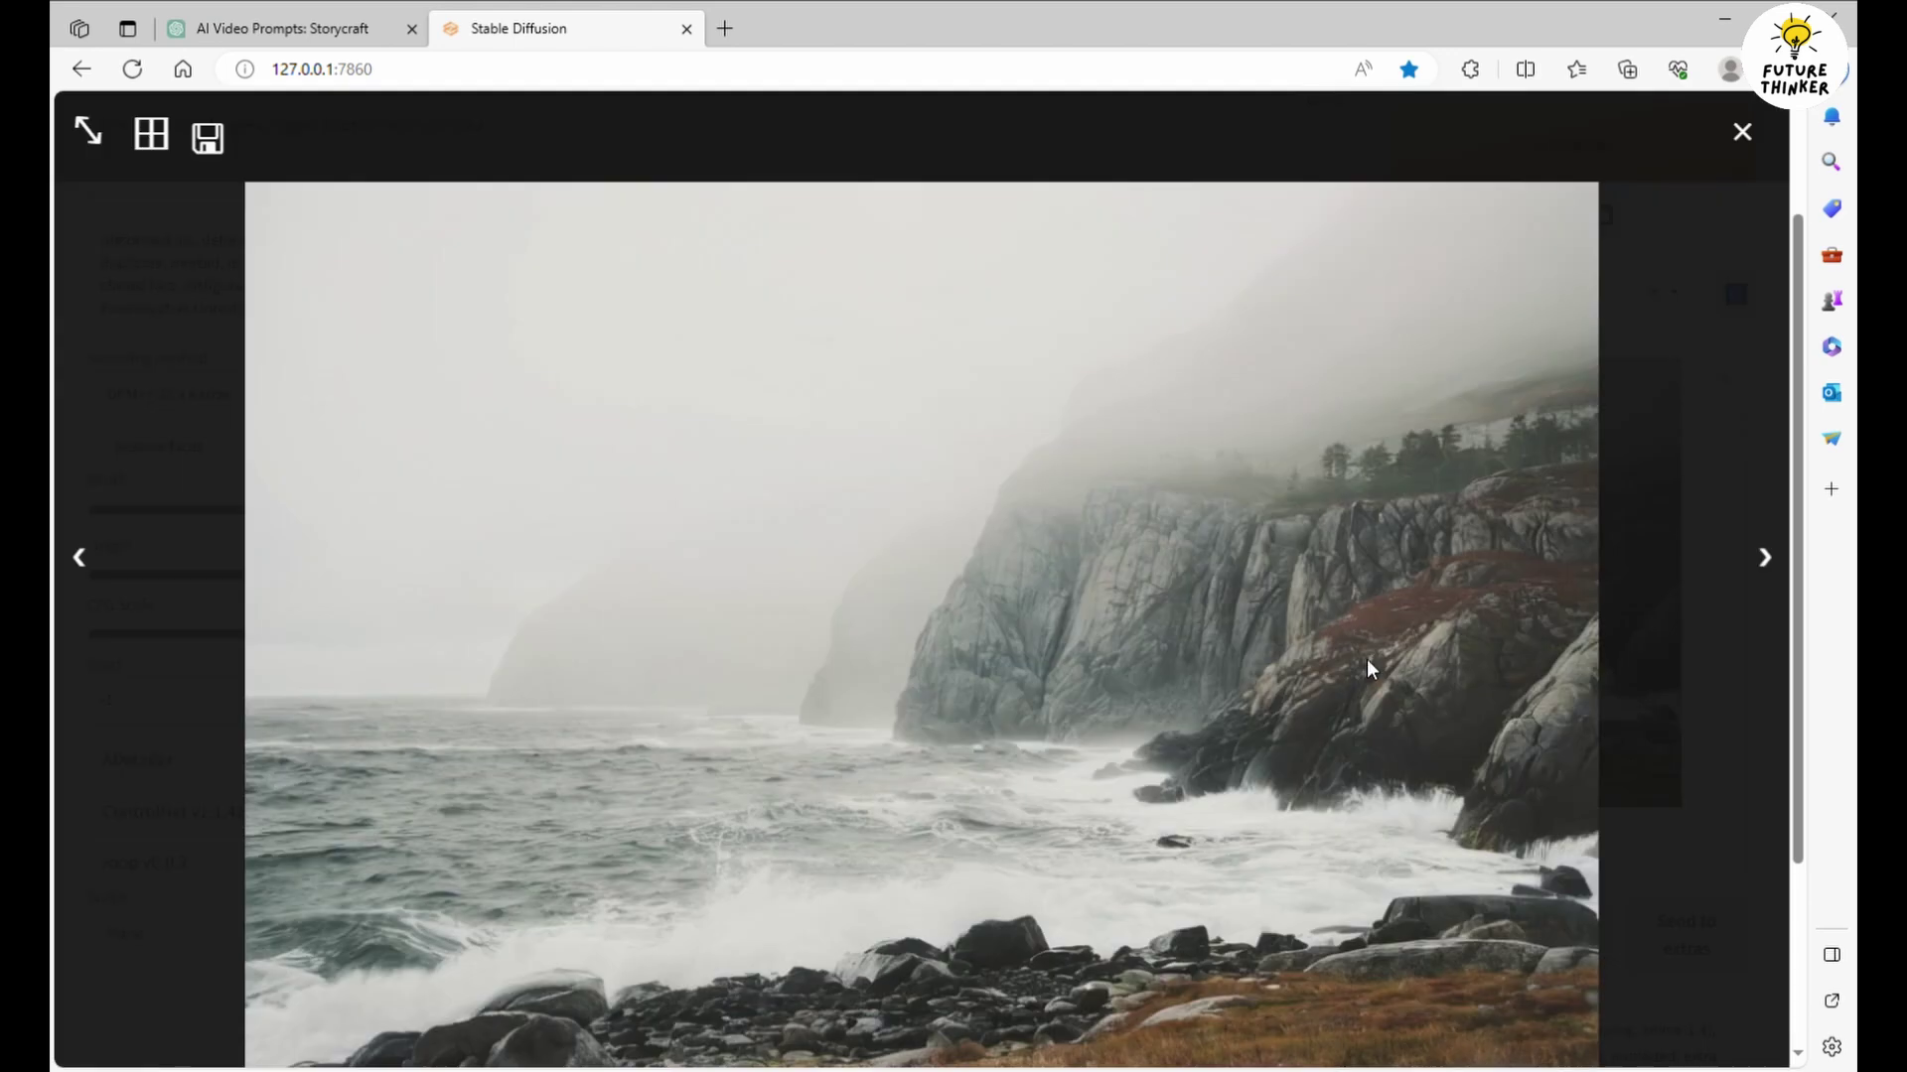
{"action": "left_click", "coordinate": [1724, 666]}
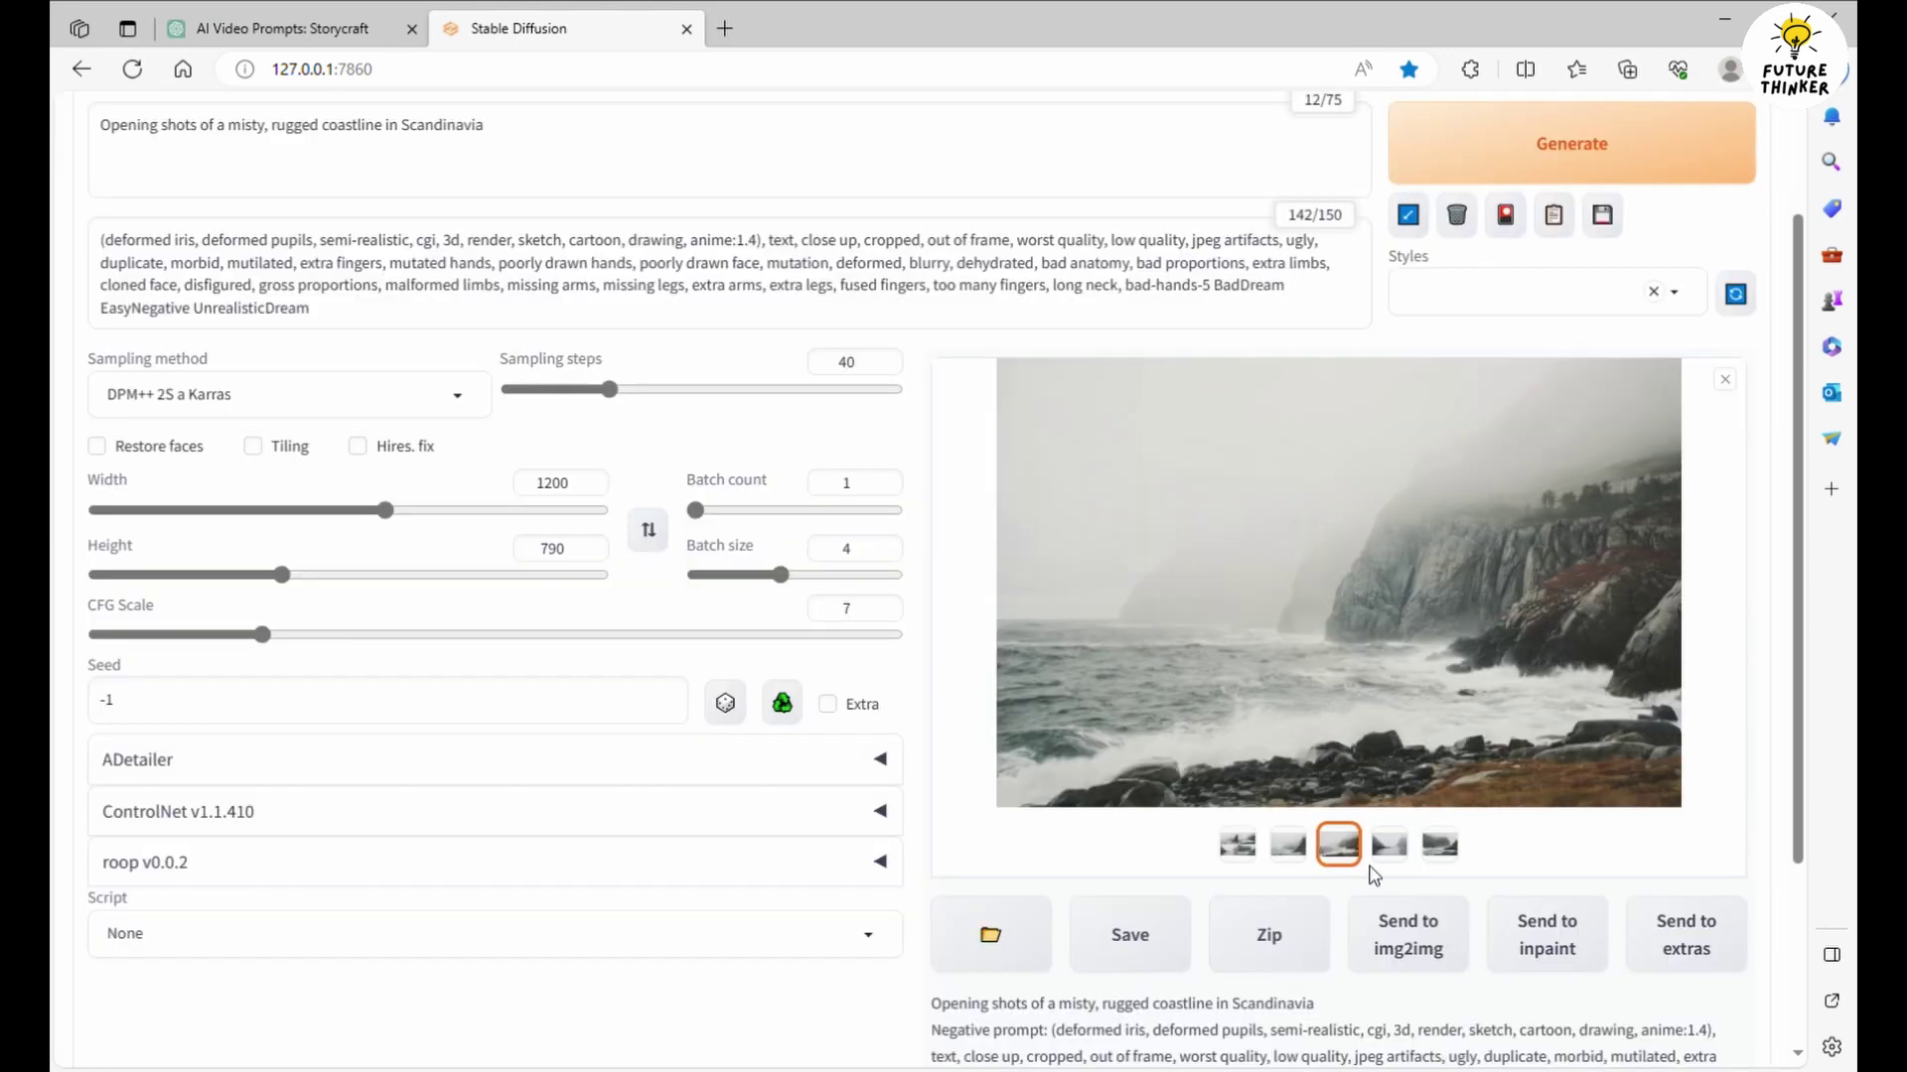
{"action": "left_click", "coordinate": [1388, 846]}
{"action": "left_click", "coordinate": [1440, 846]}
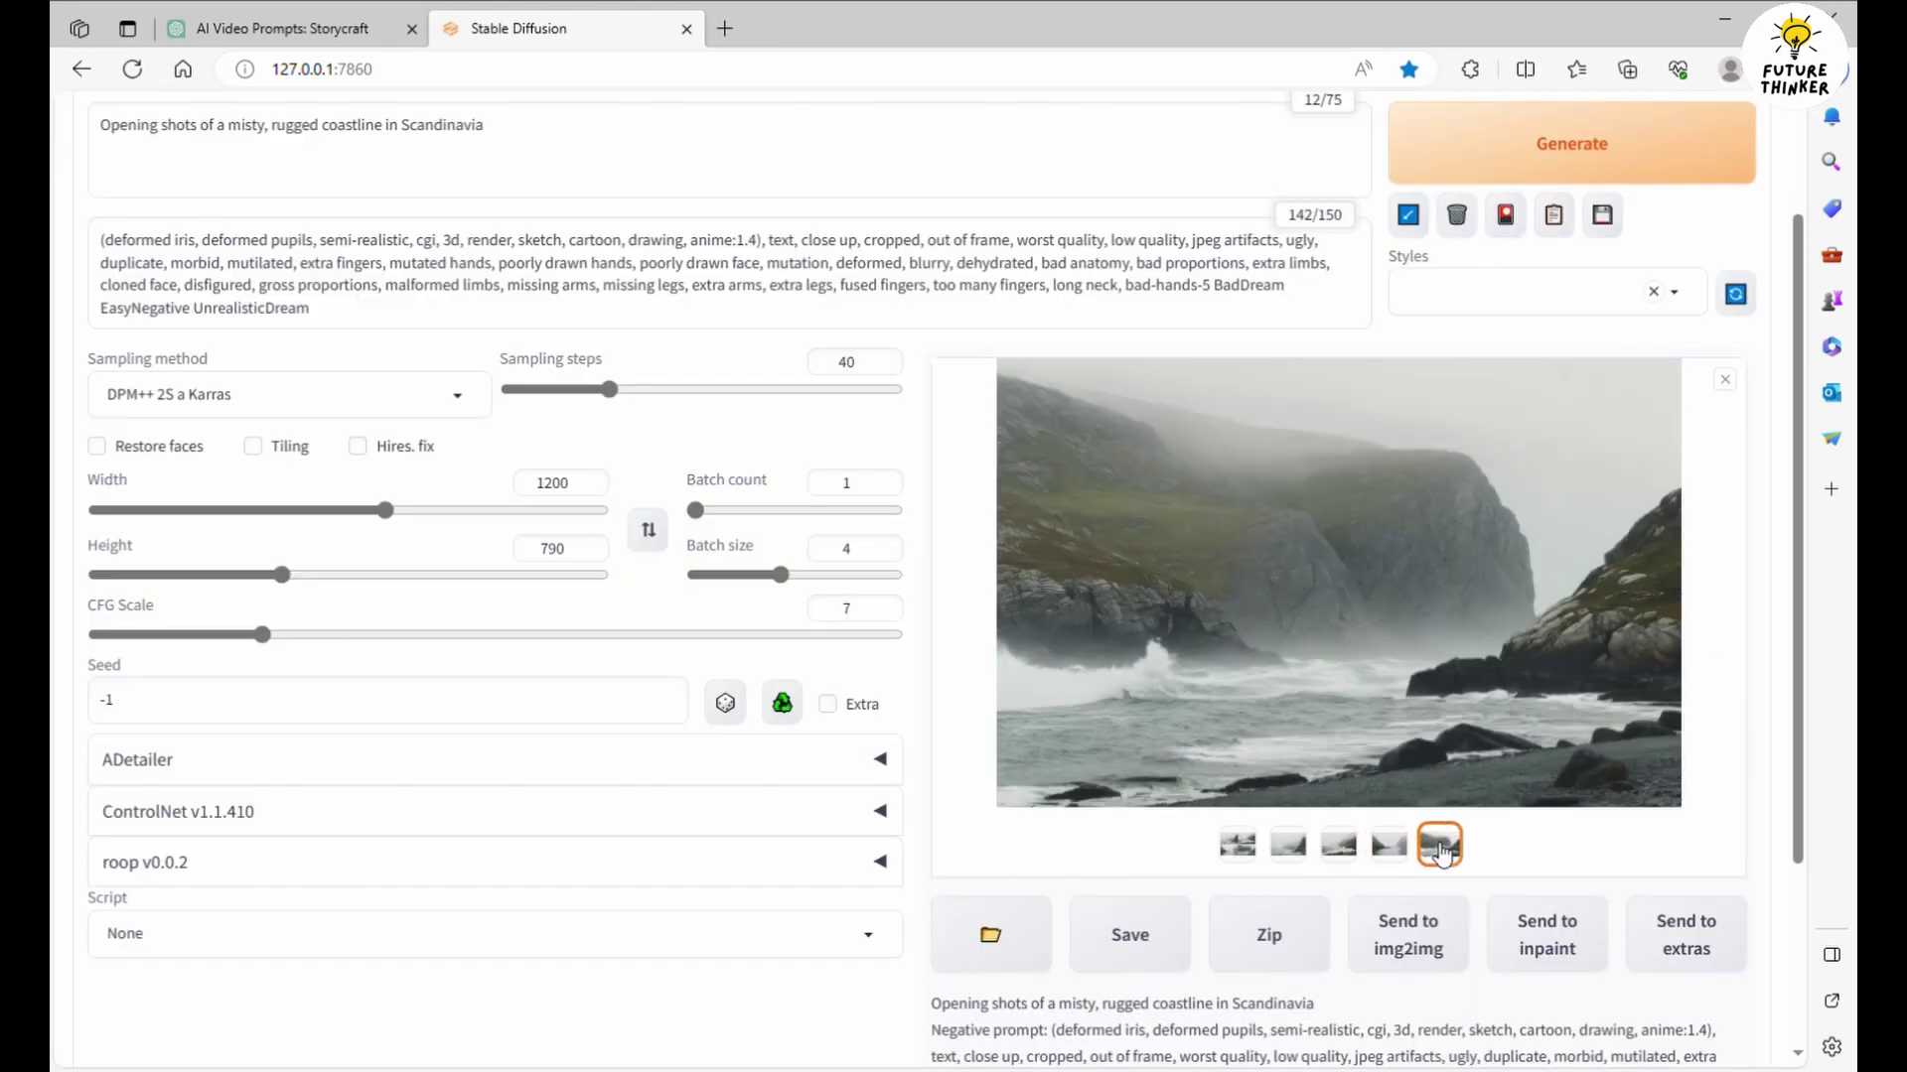
{"action": "left_click", "coordinate": [1371, 636]}
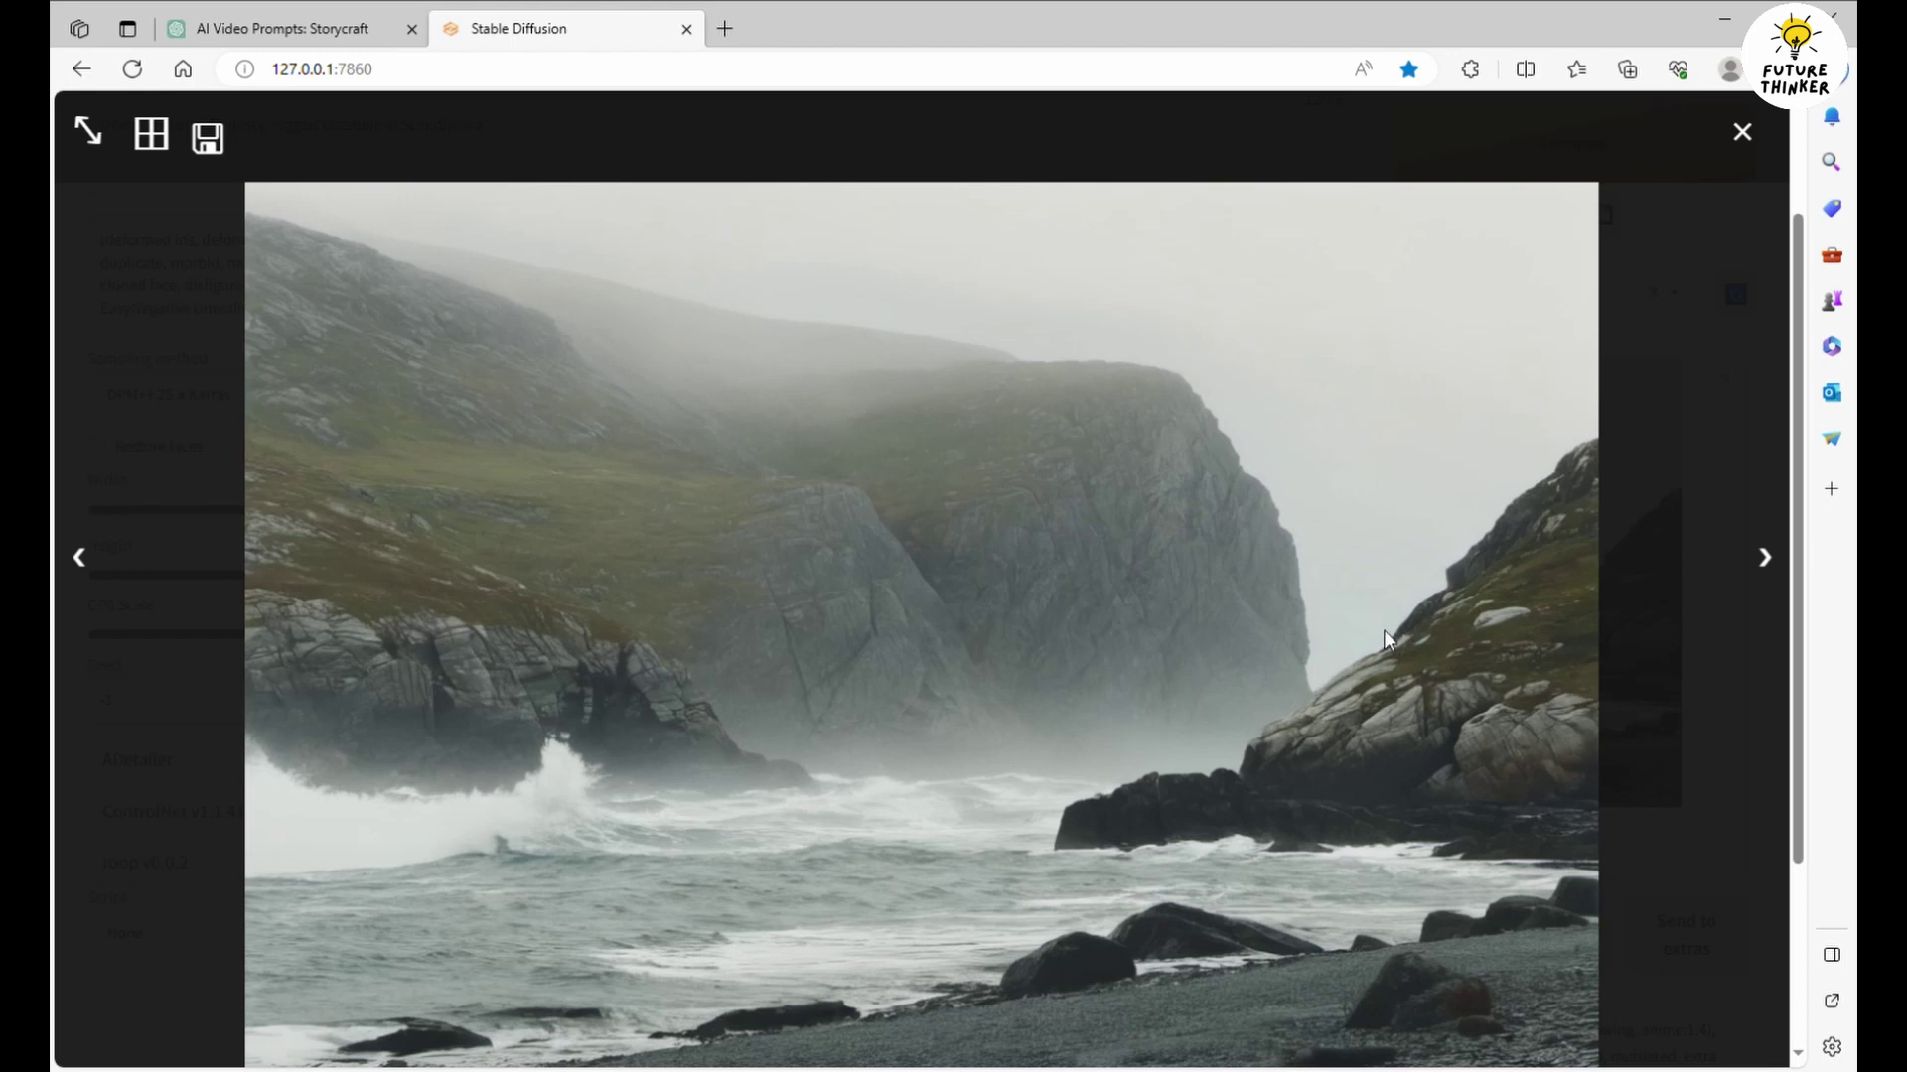
{"action": "scroll", "coordinate": [1388, 633], "scroll_direction": "down", "scroll_amount": 2}
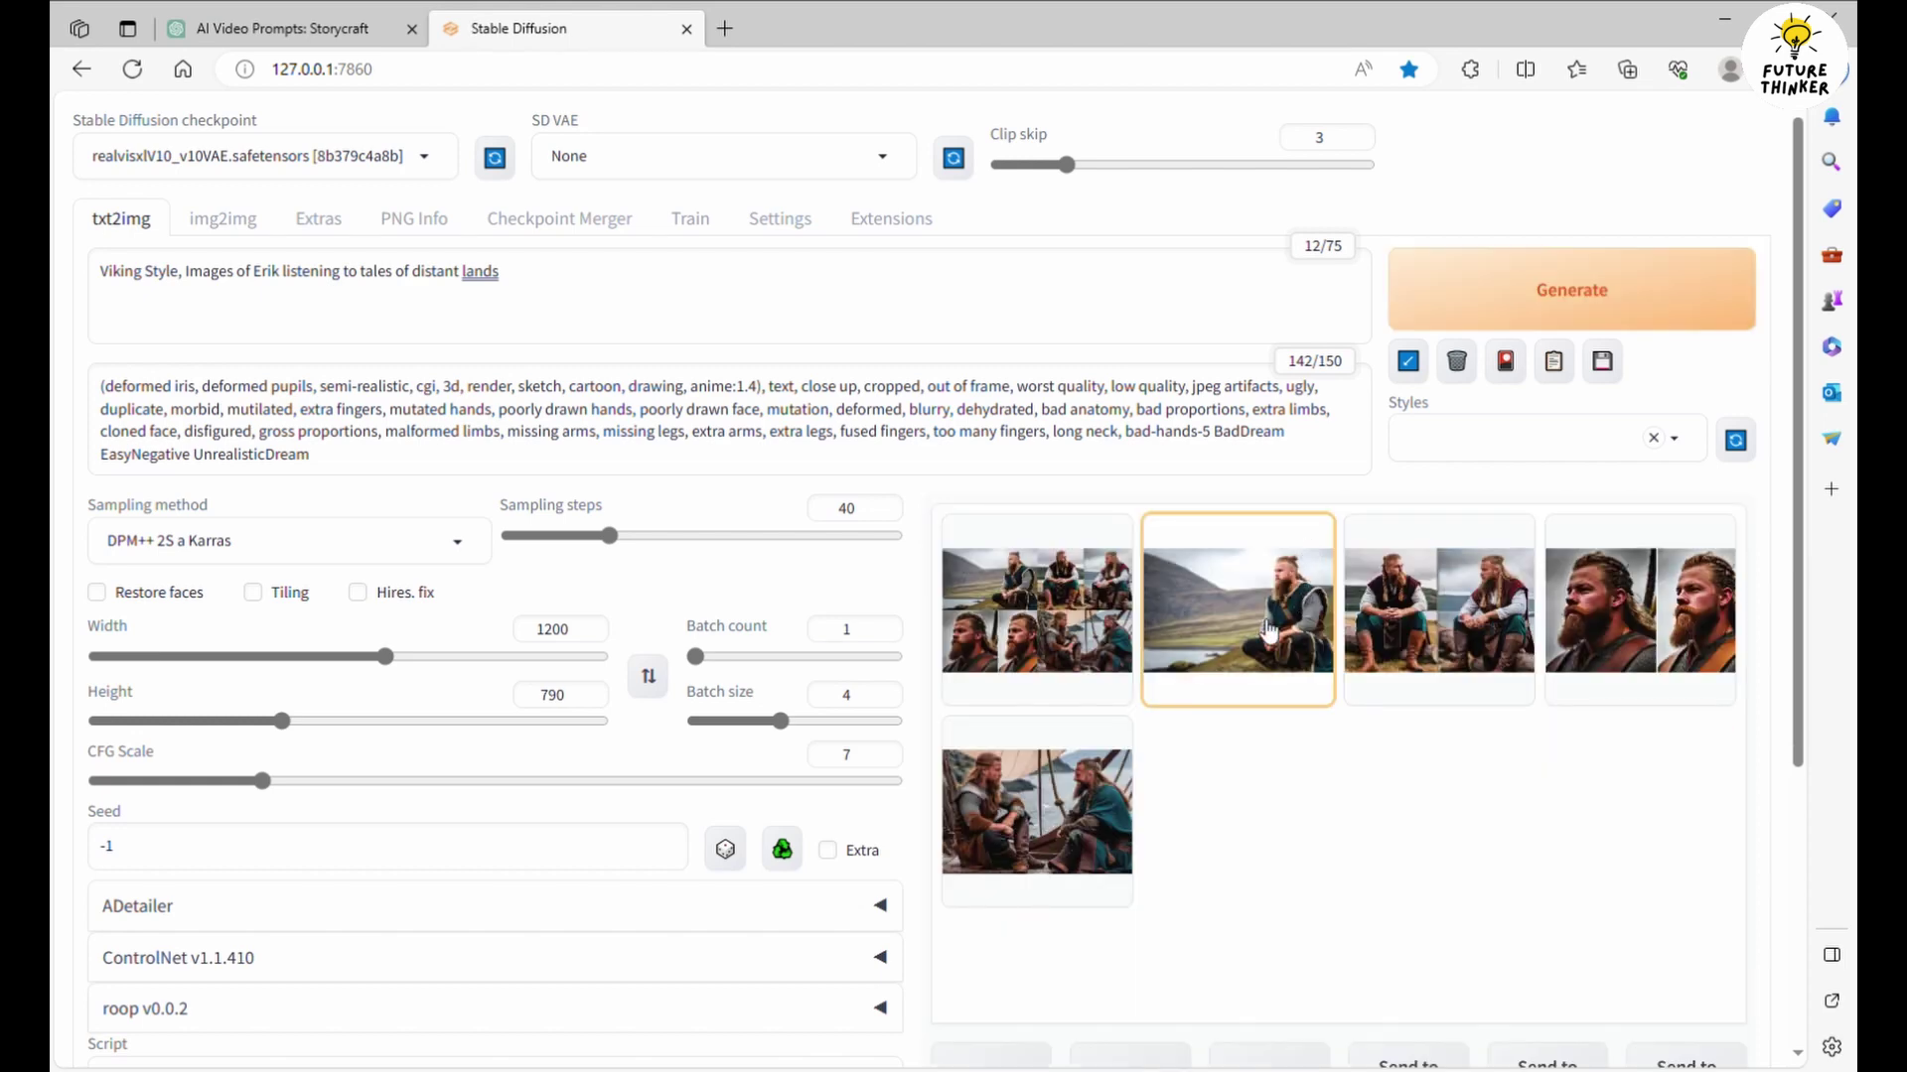
View the Viking seated on the lakeside hill full-screen, then close it
{"action": "left_click", "coordinate": [1307, 620]}
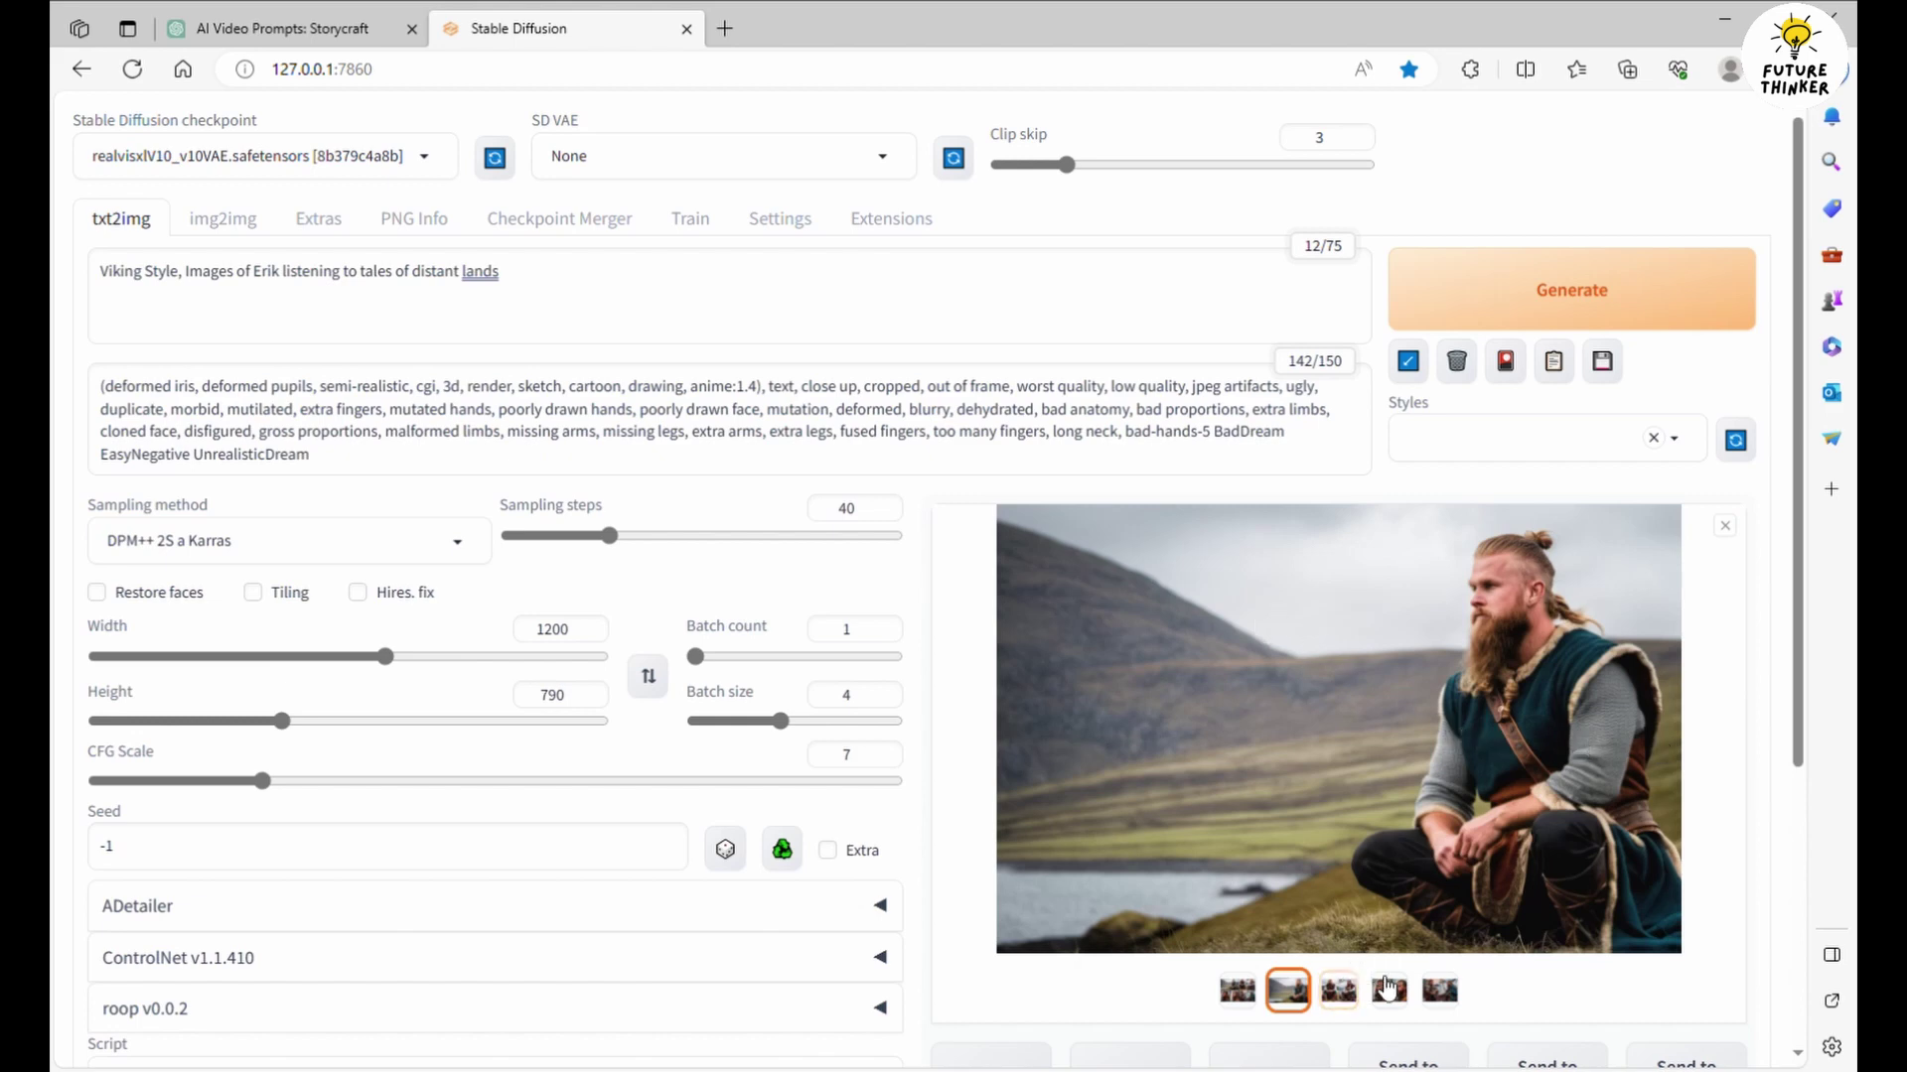
{"action": "left_click", "coordinate": [1462, 772]}
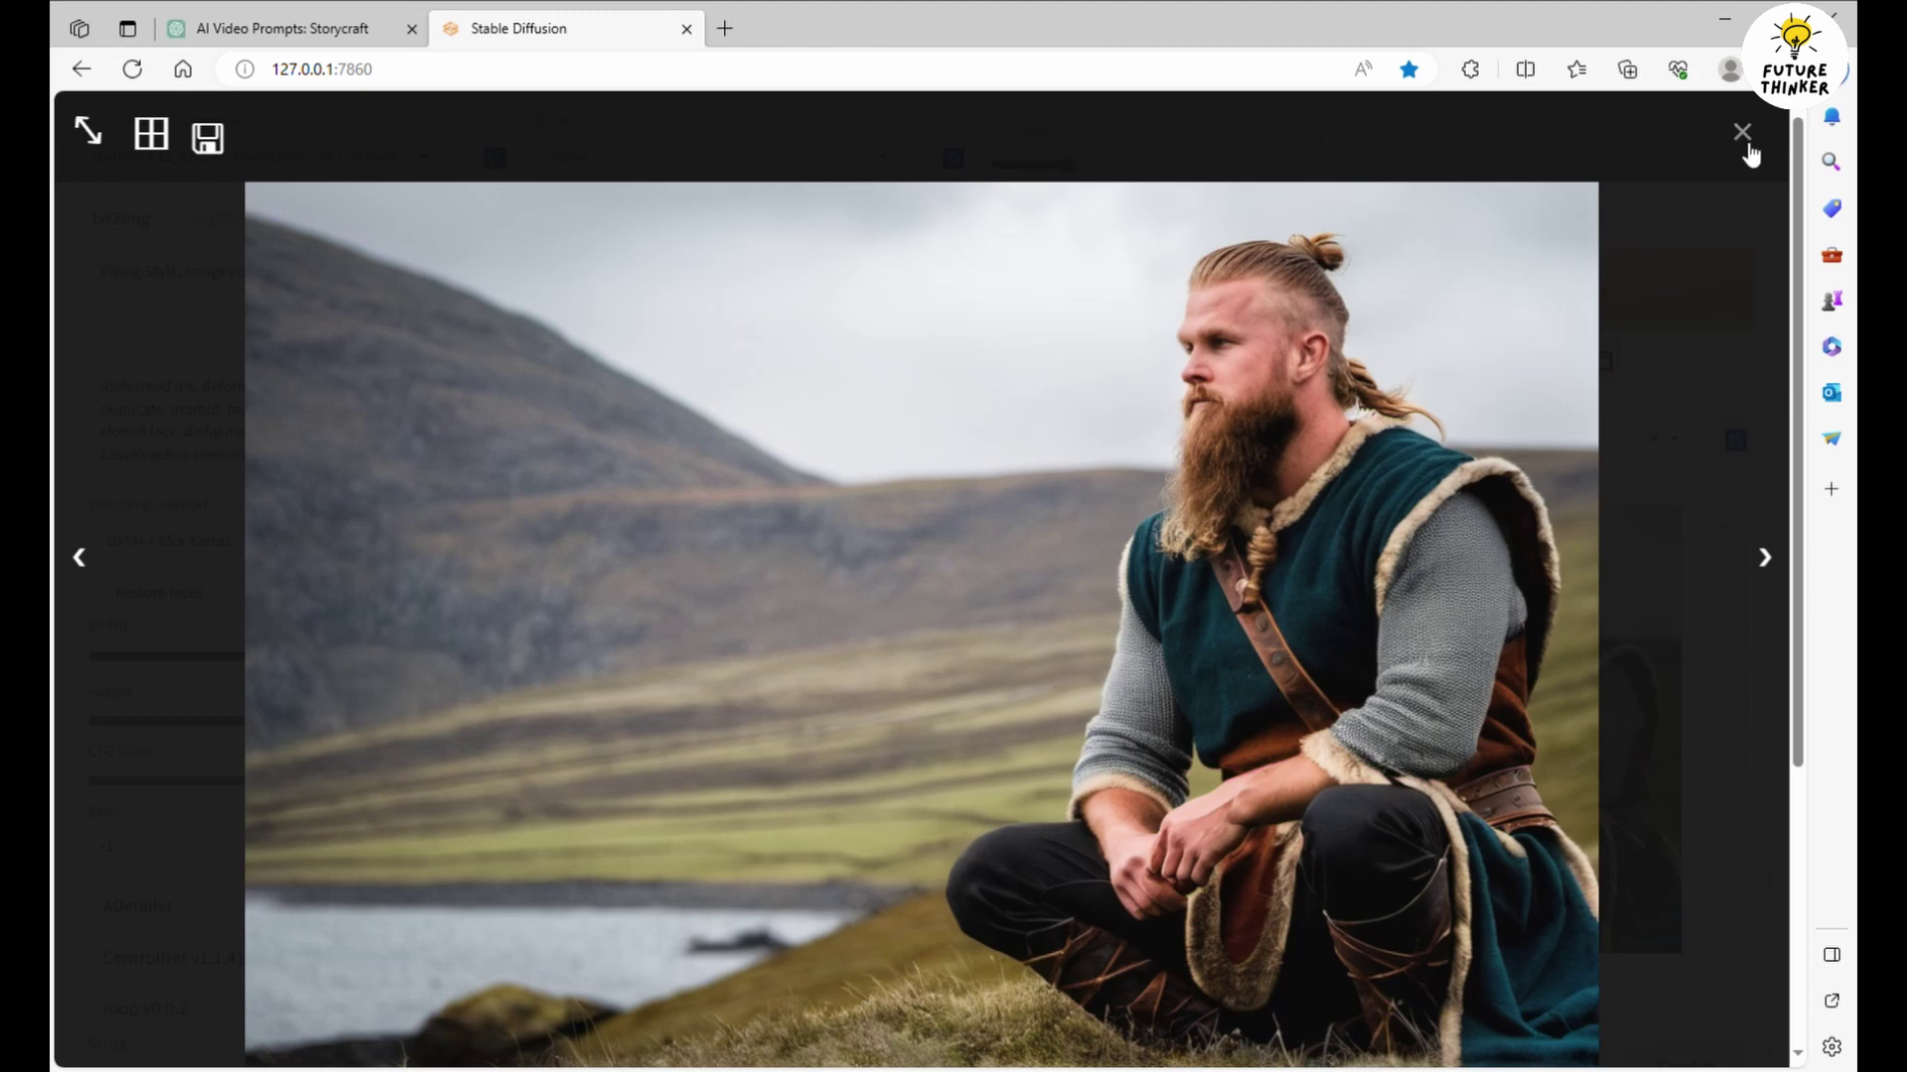
{"action": "left_click", "coordinate": [1743, 139]}
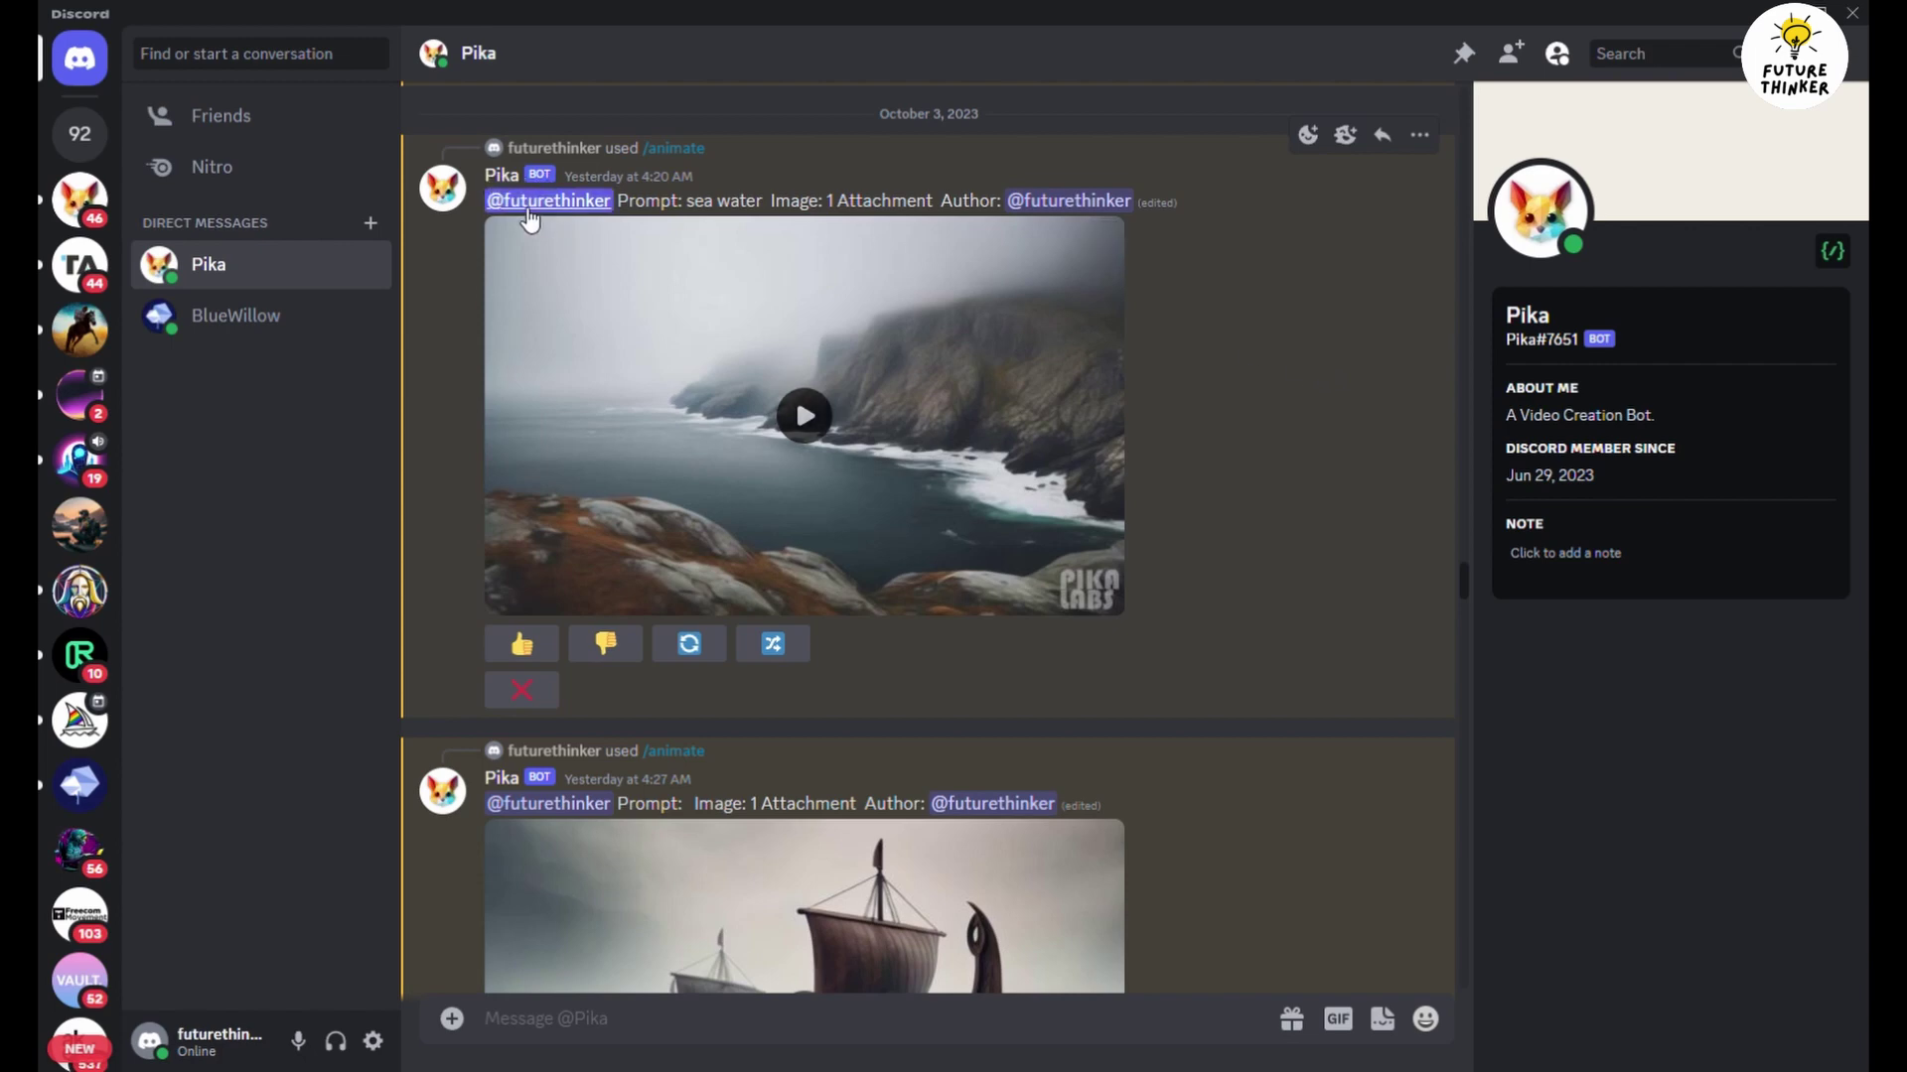
Play the sea water, Viking village and seated Viking Pika animations in the chat
{"action": "left_click", "coordinate": [803, 416]}
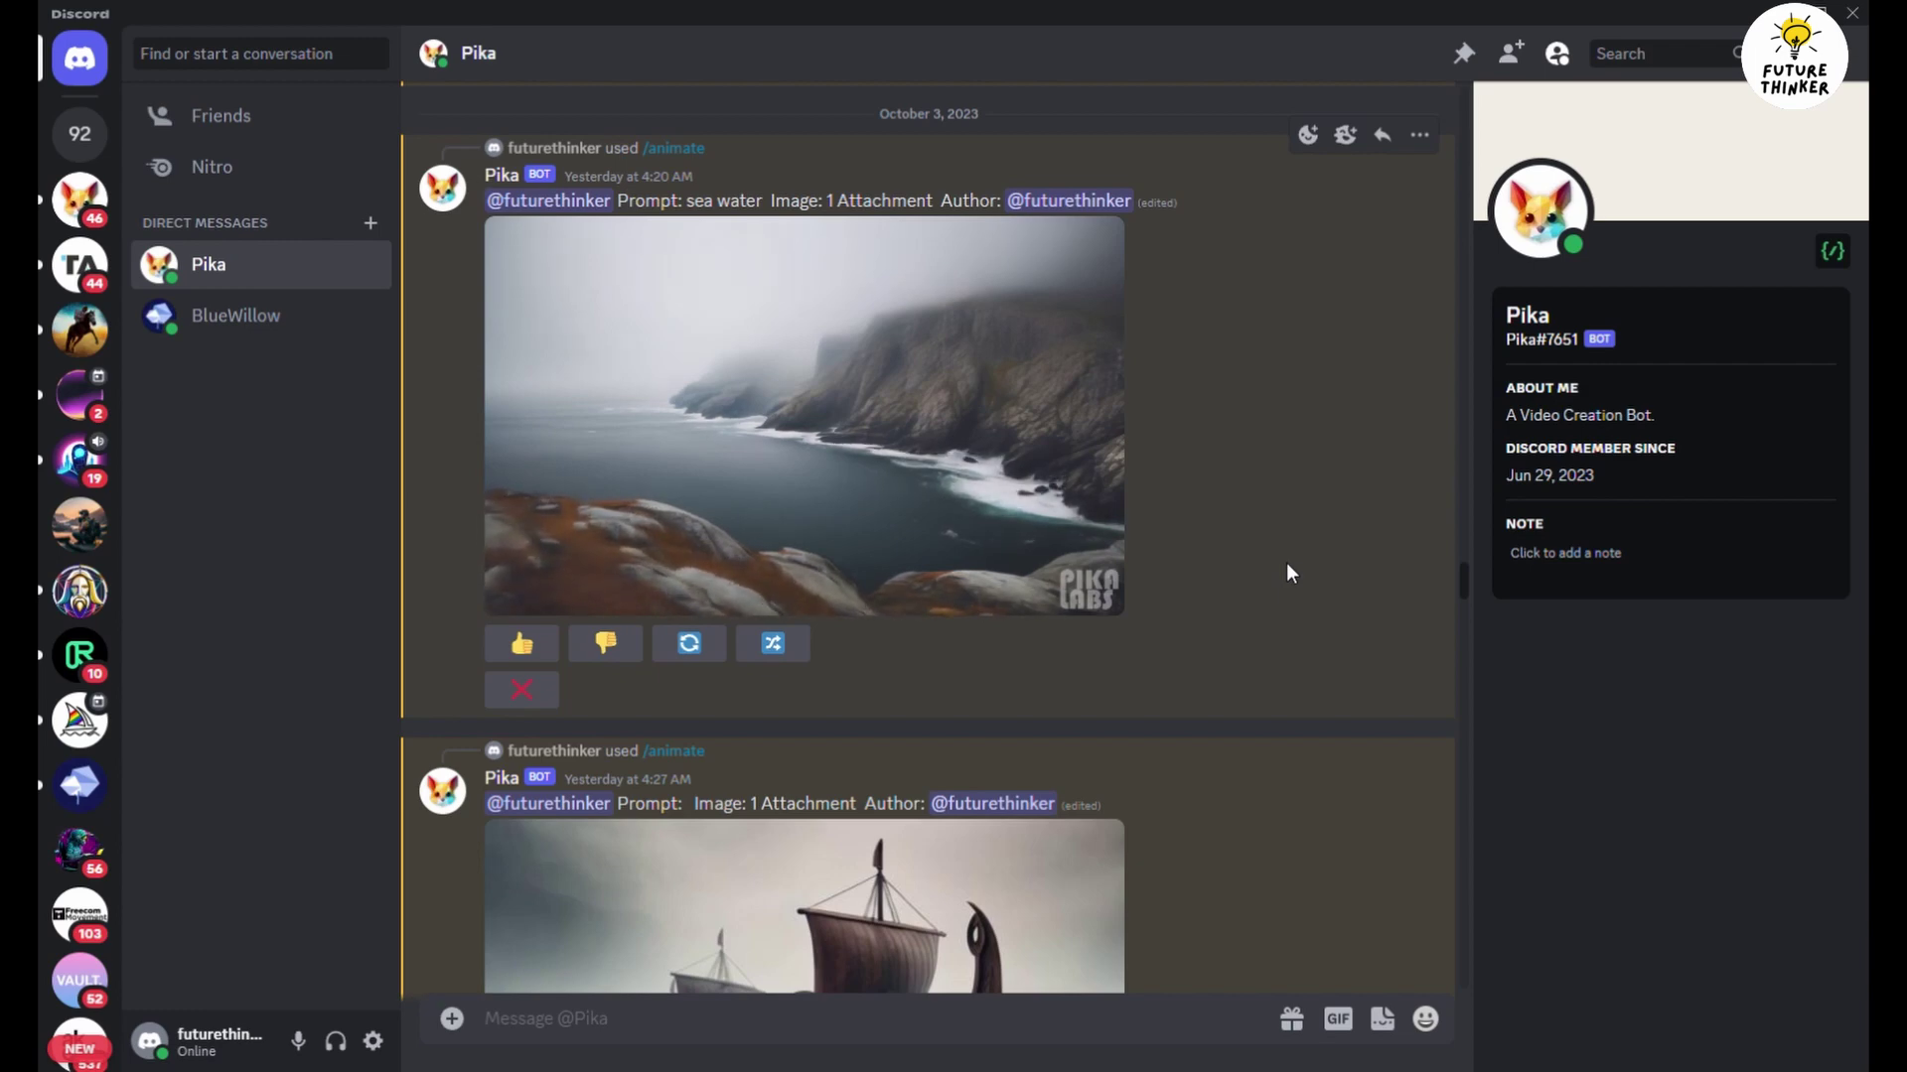
{"action": "scroll", "coordinate": [1287, 564], "scroll_direction": "down", "scroll_amount": 2}
{"action": "scroll", "coordinate": [1271, 571], "scroll_direction": "down", "scroll_amount": 2}
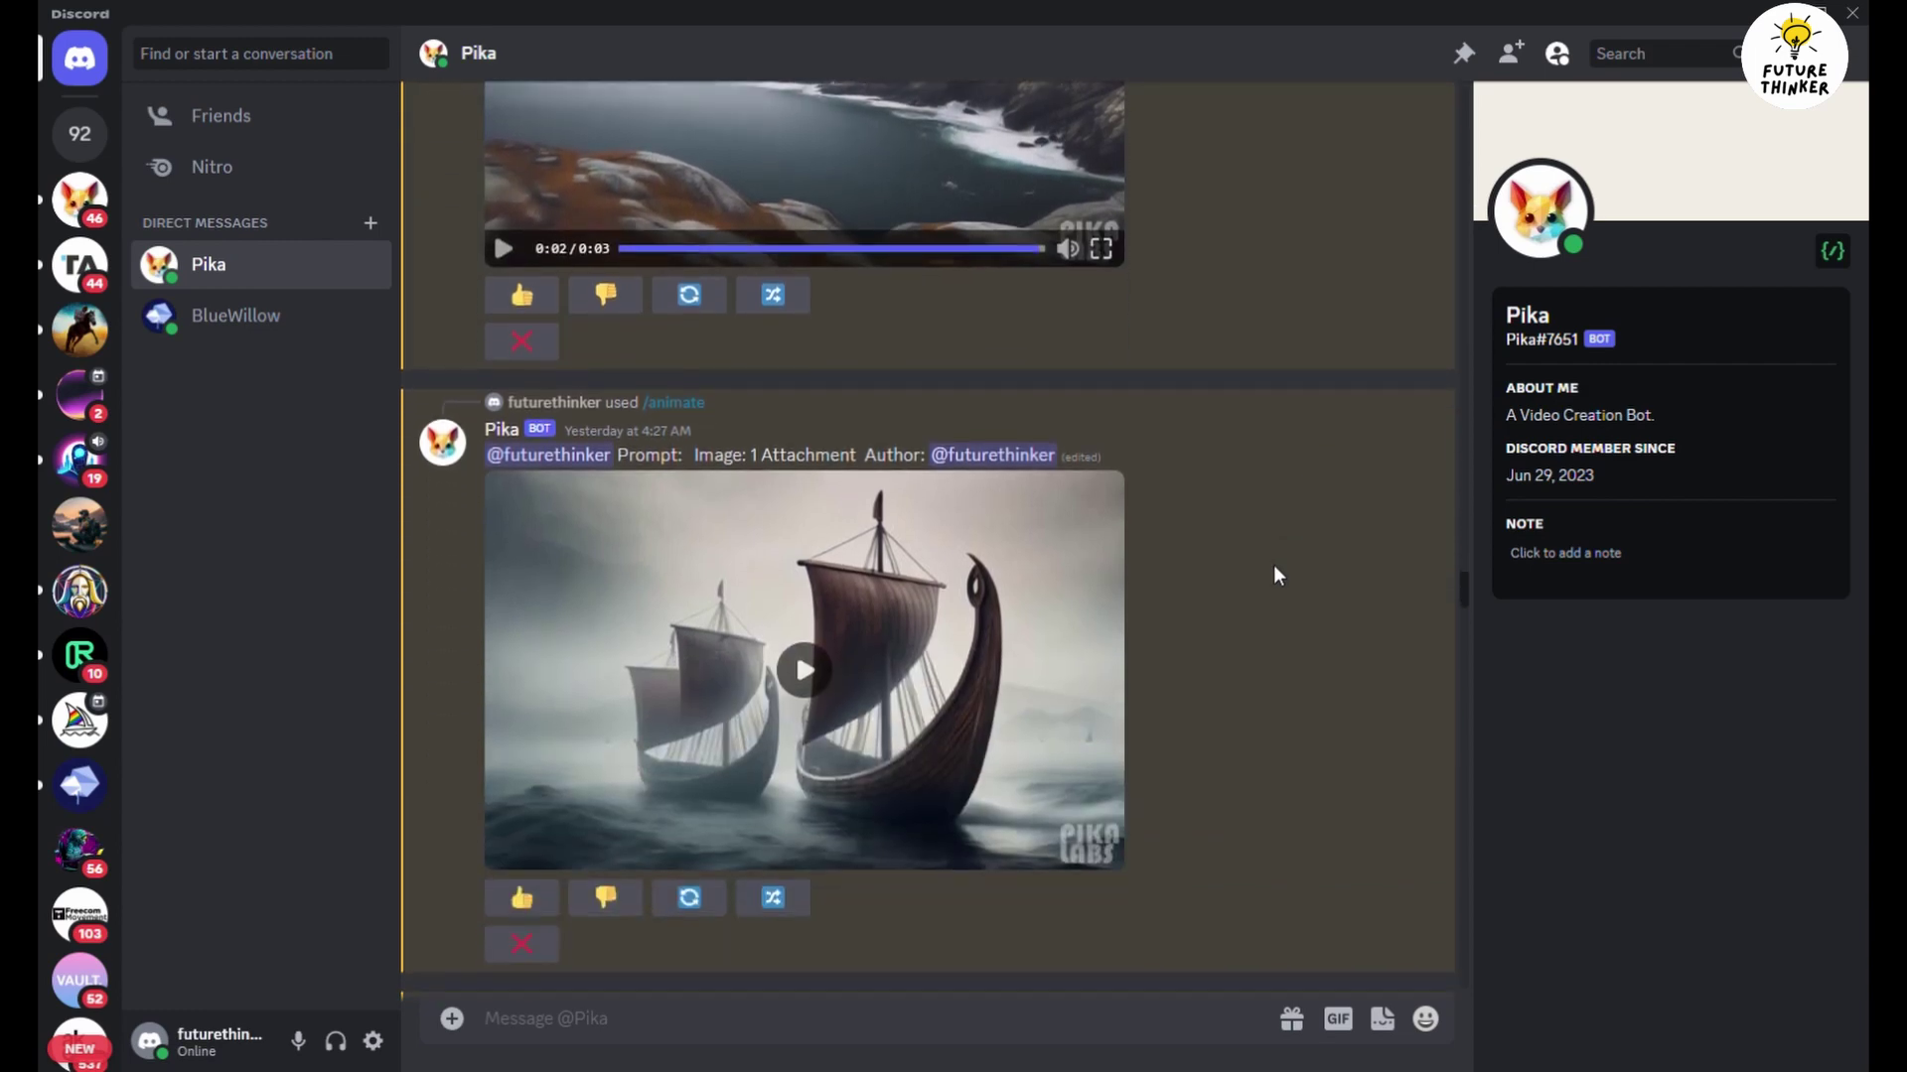
{"action": "scroll", "coordinate": [1285, 711], "scroll_direction": "down", "scroll_amount": 1}
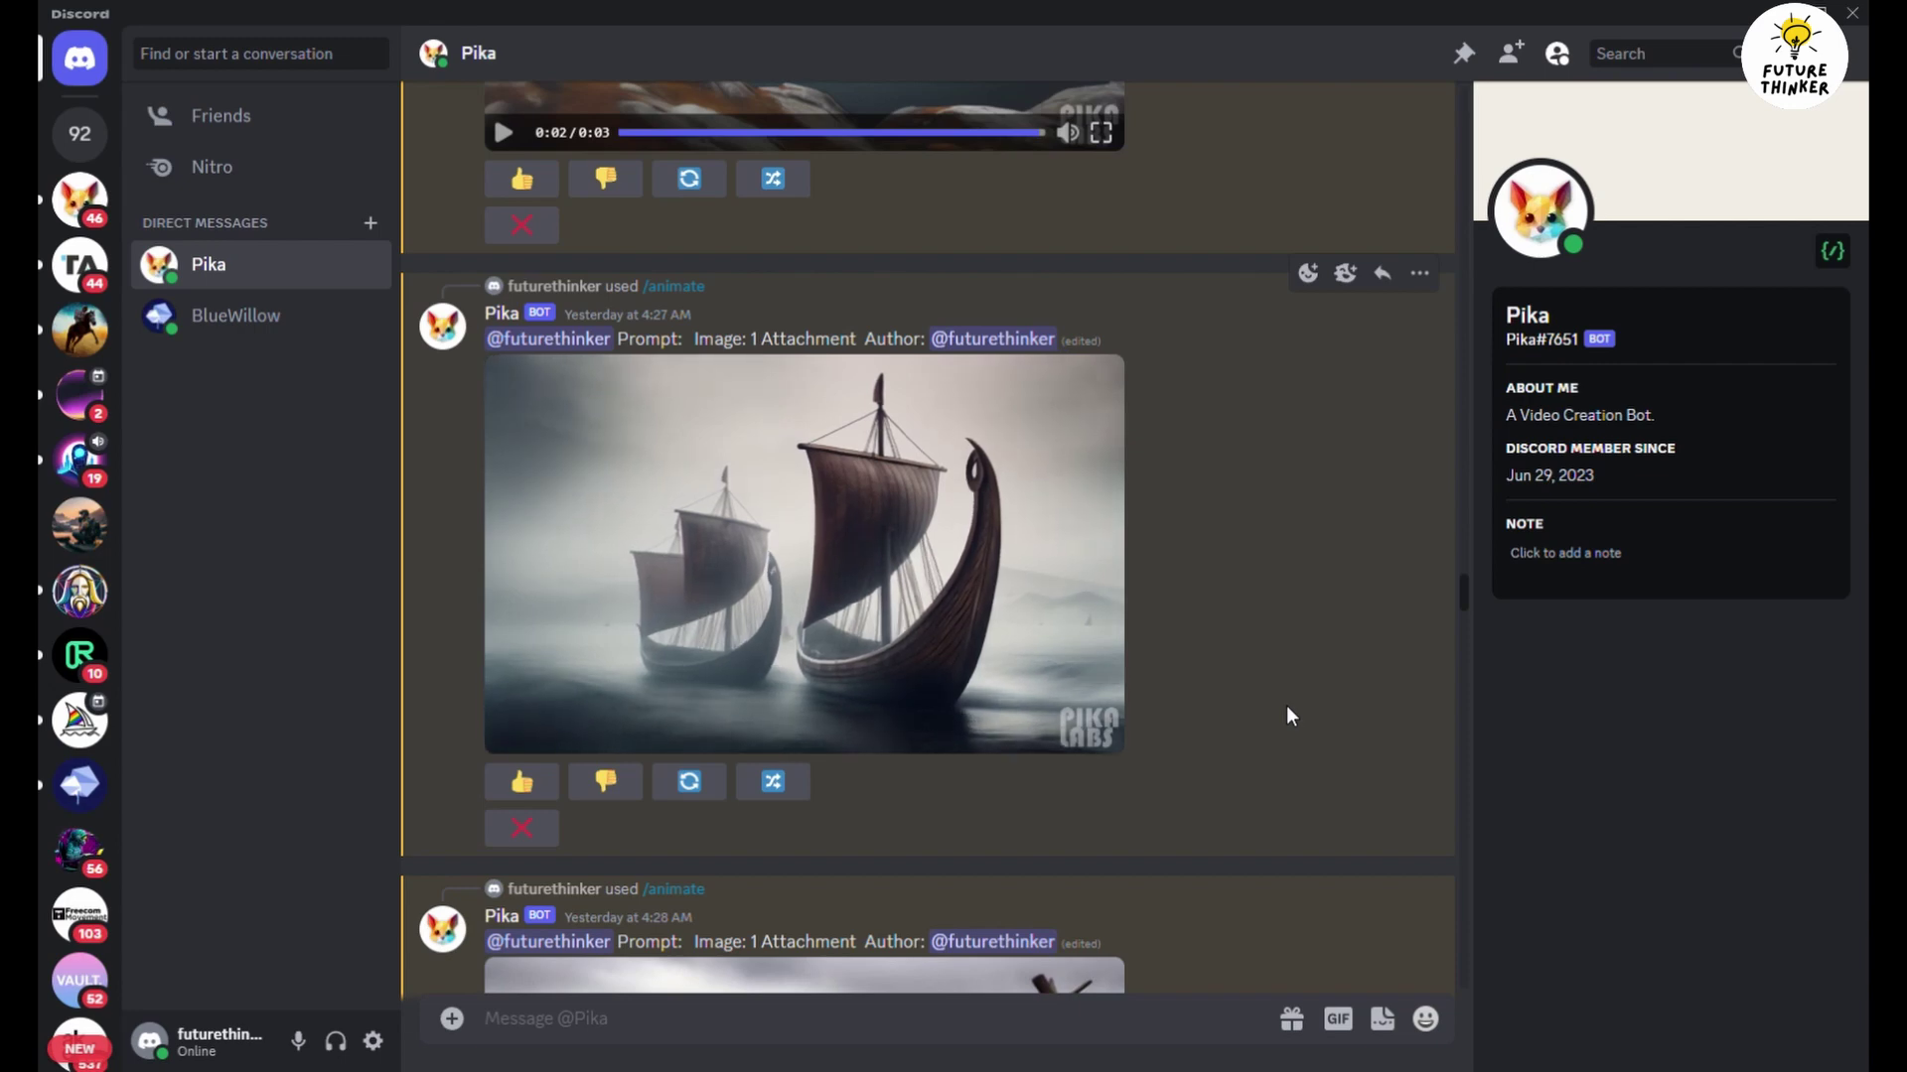
{"action": "scroll", "coordinate": [1287, 715], "scroll_direction": "down", "scroll_amount": 5}
{"action": "scroll", "coordinate": [1288, 712], "scroll_direction": "down", "scroll_amount": 1}
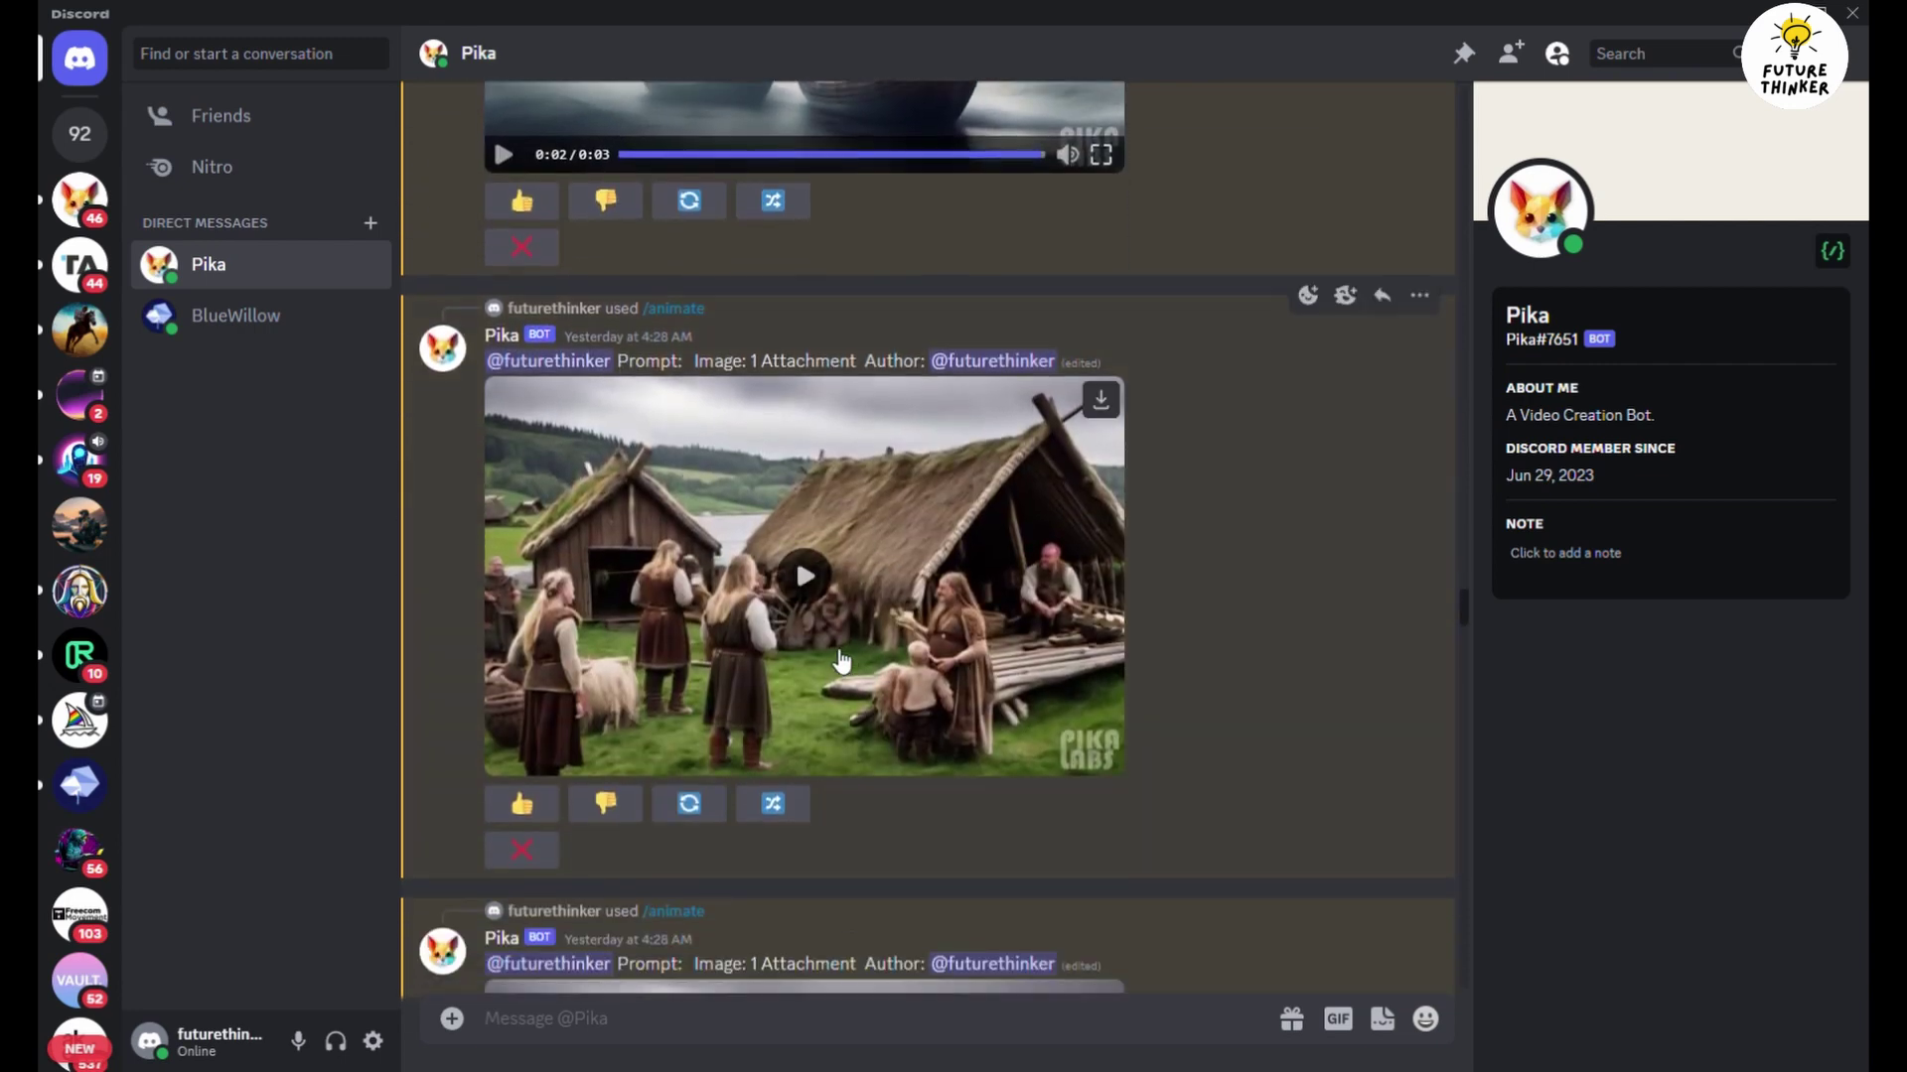
{"action": "left_click", "coordinate": [806, 575]}
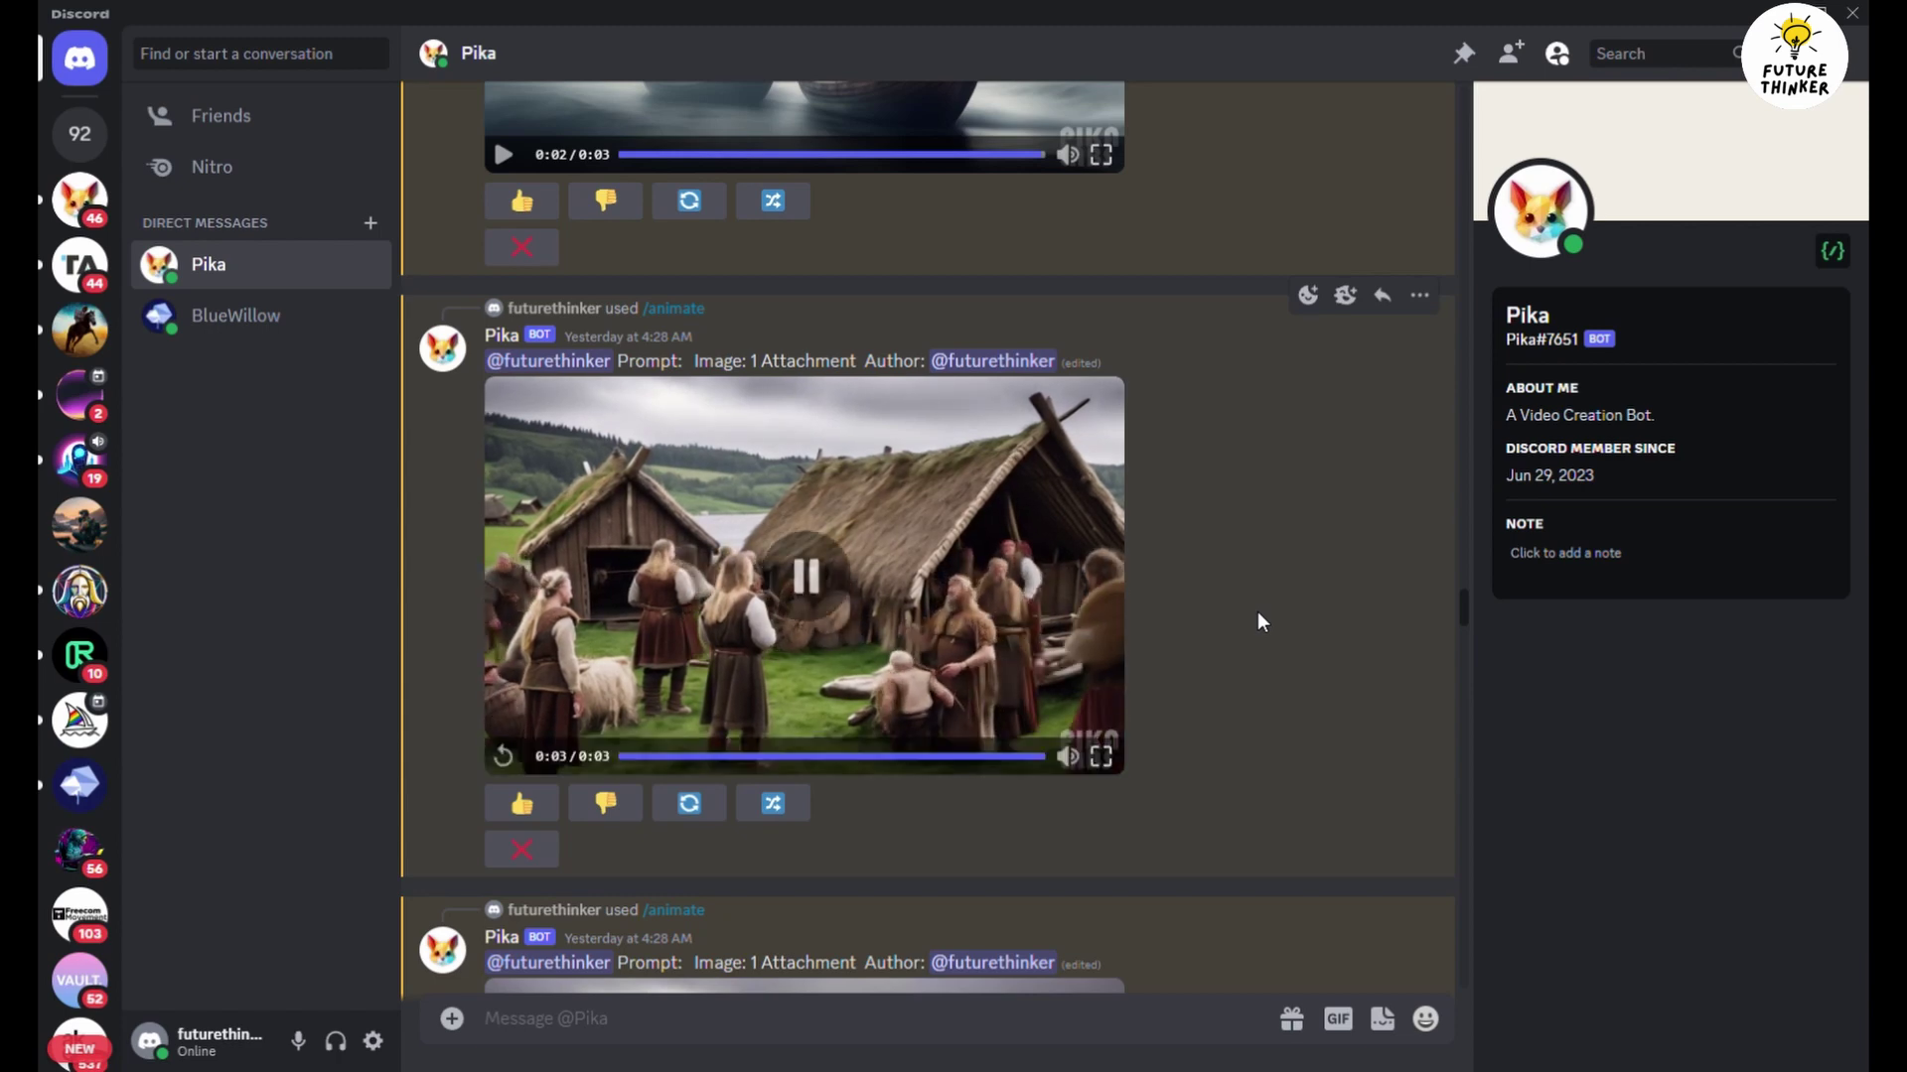
{"action": "scroll", "coordinate": [1257, 612], "scroll_direction": "down", "scroll_amount": 6}
{"action": "left_click", "coordinate": [809, 604]}
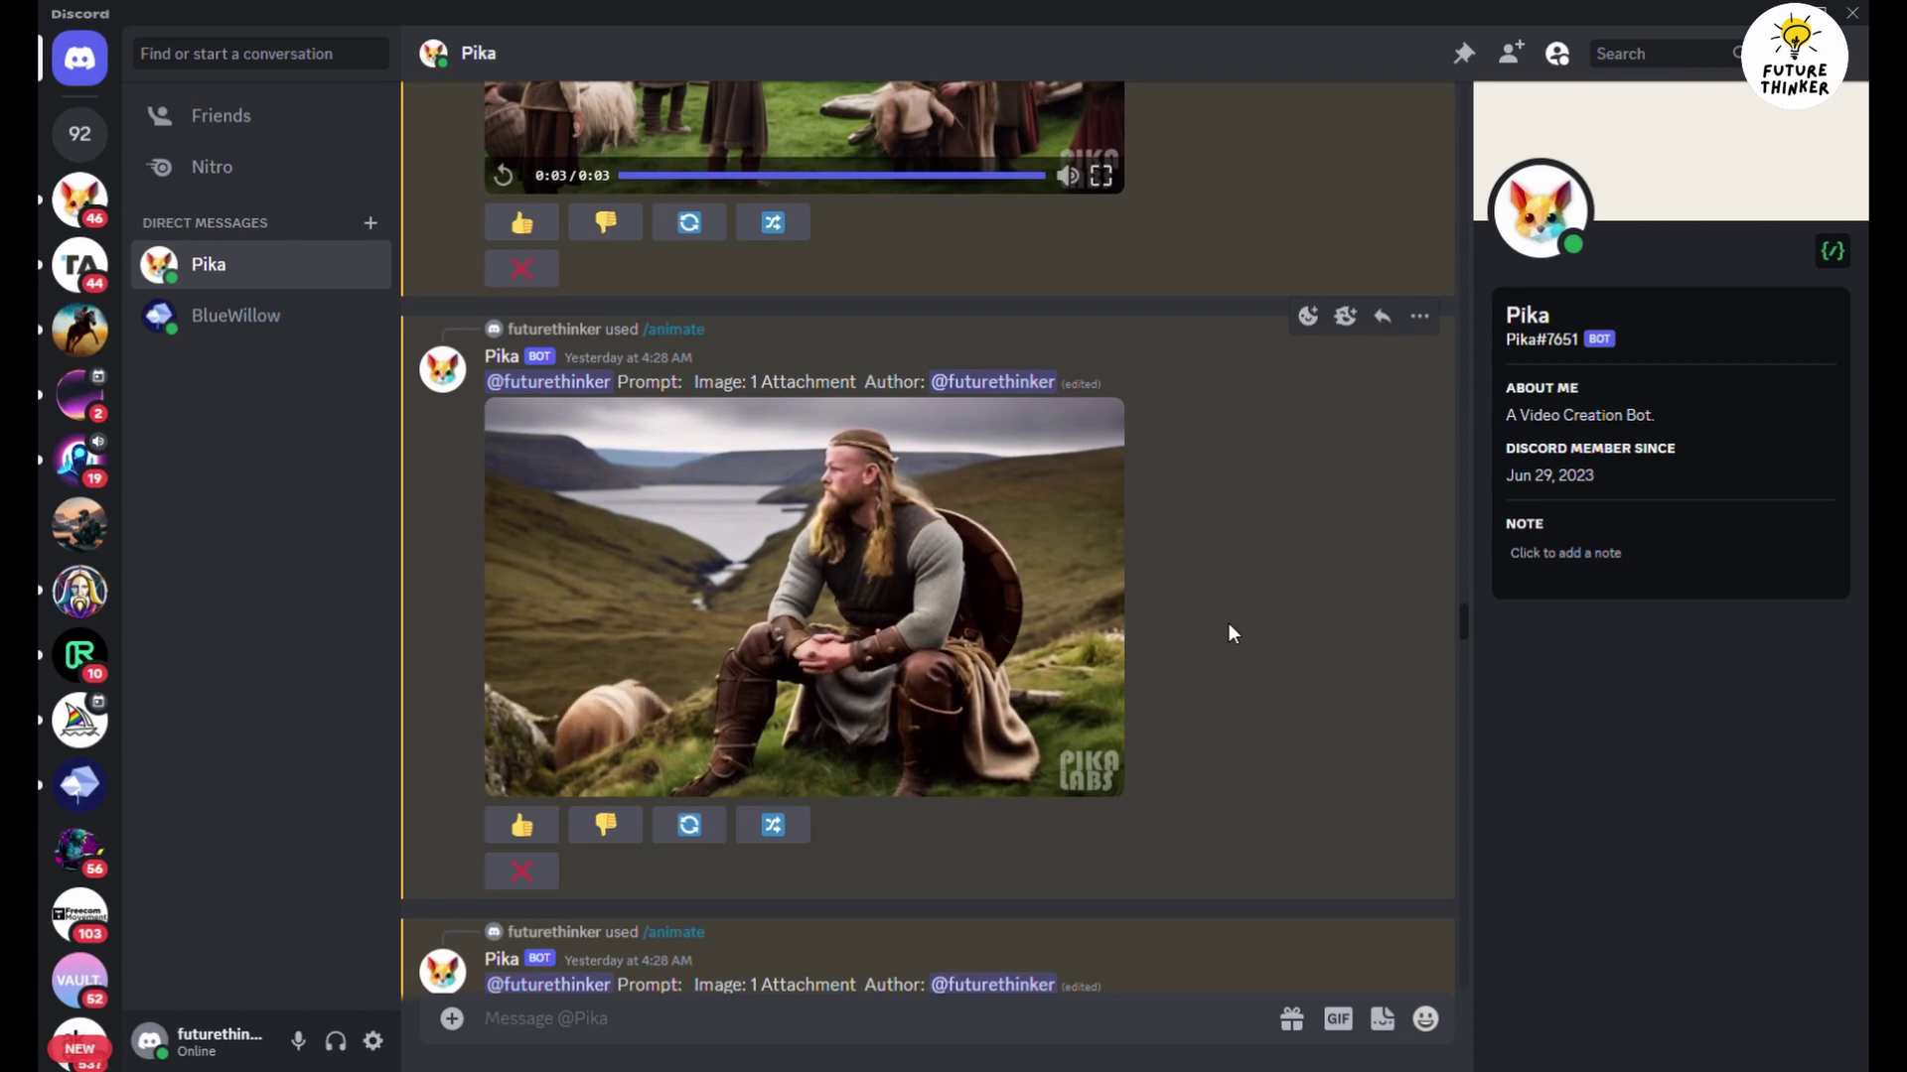
{"action": "scroll", "coordinate": [1230, 632], "scroll_direction": "down", "scroll_amount": 6}
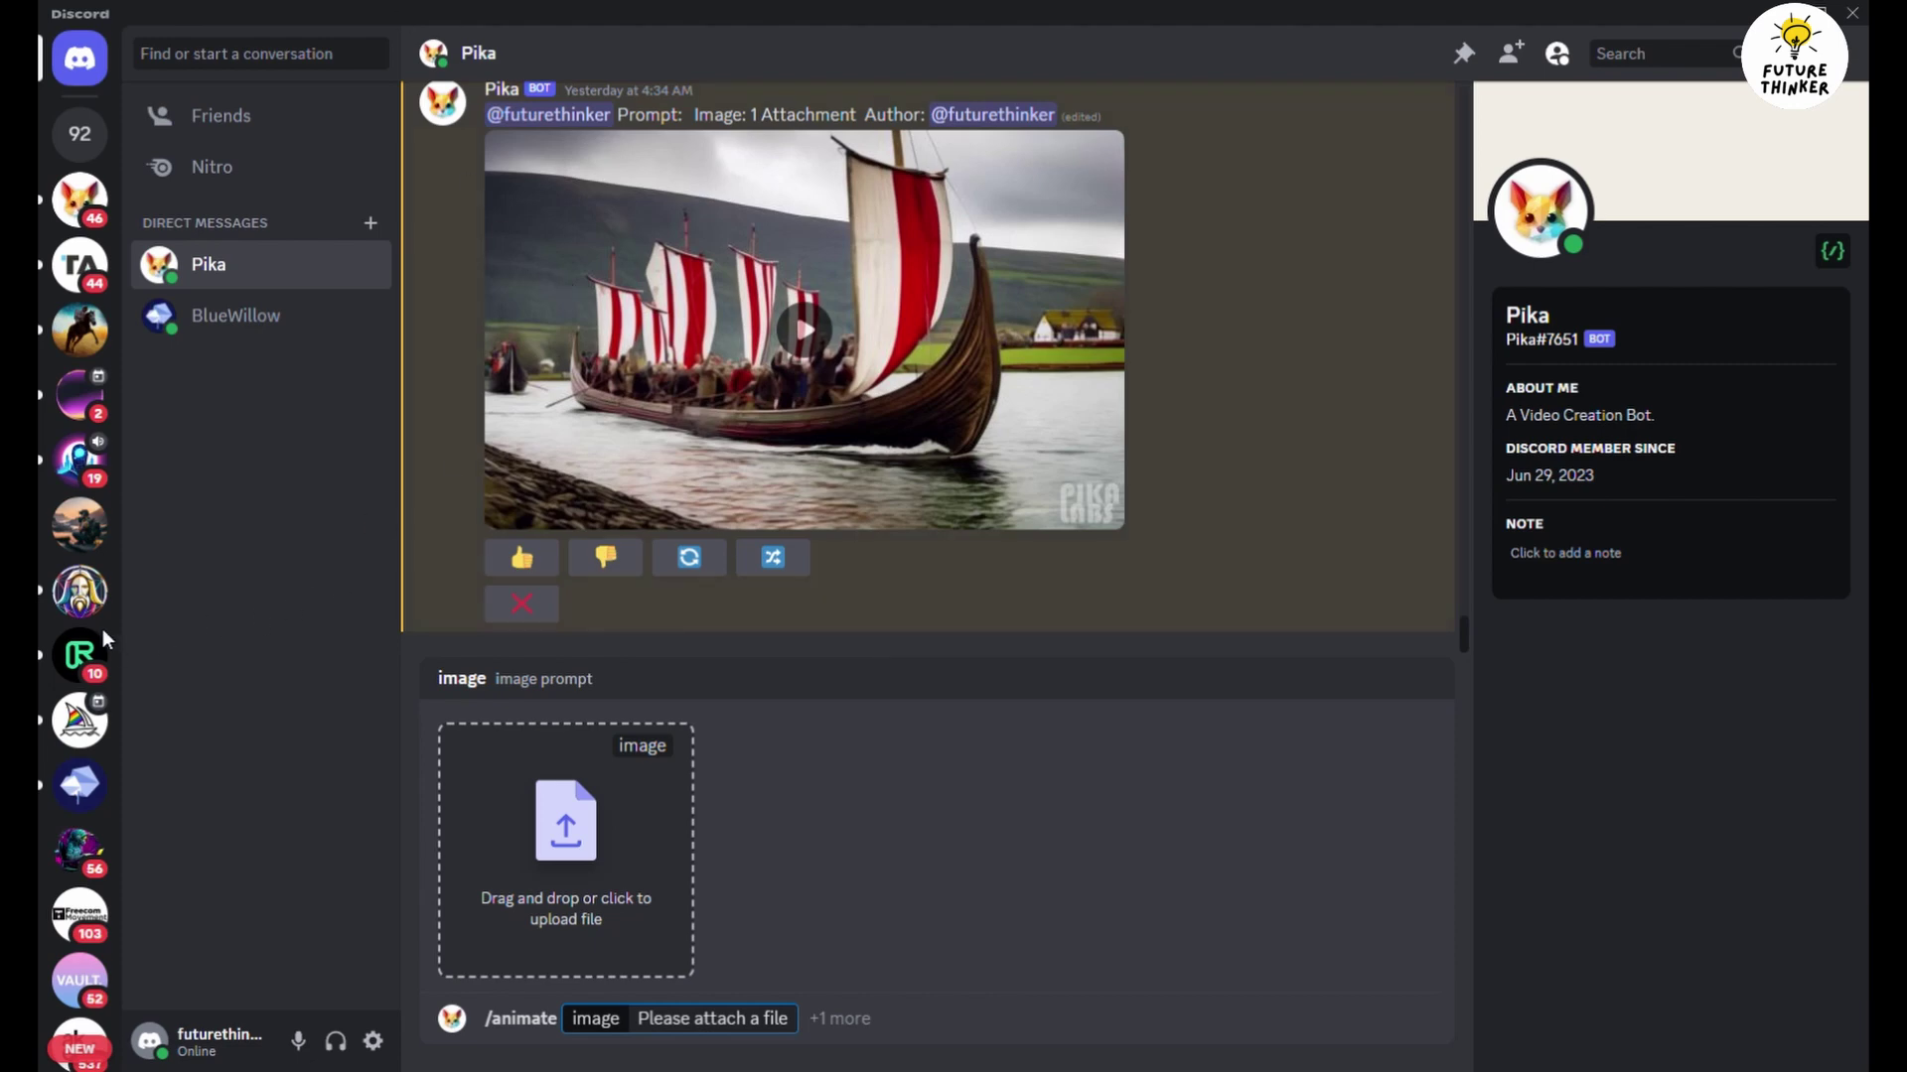
Attach 14.png to the /animate command, add a prompt option, and send it to Pika
{"action": "left_click_drag", "start_coordinate": [103, 629], "coordinate": [568, 890]}
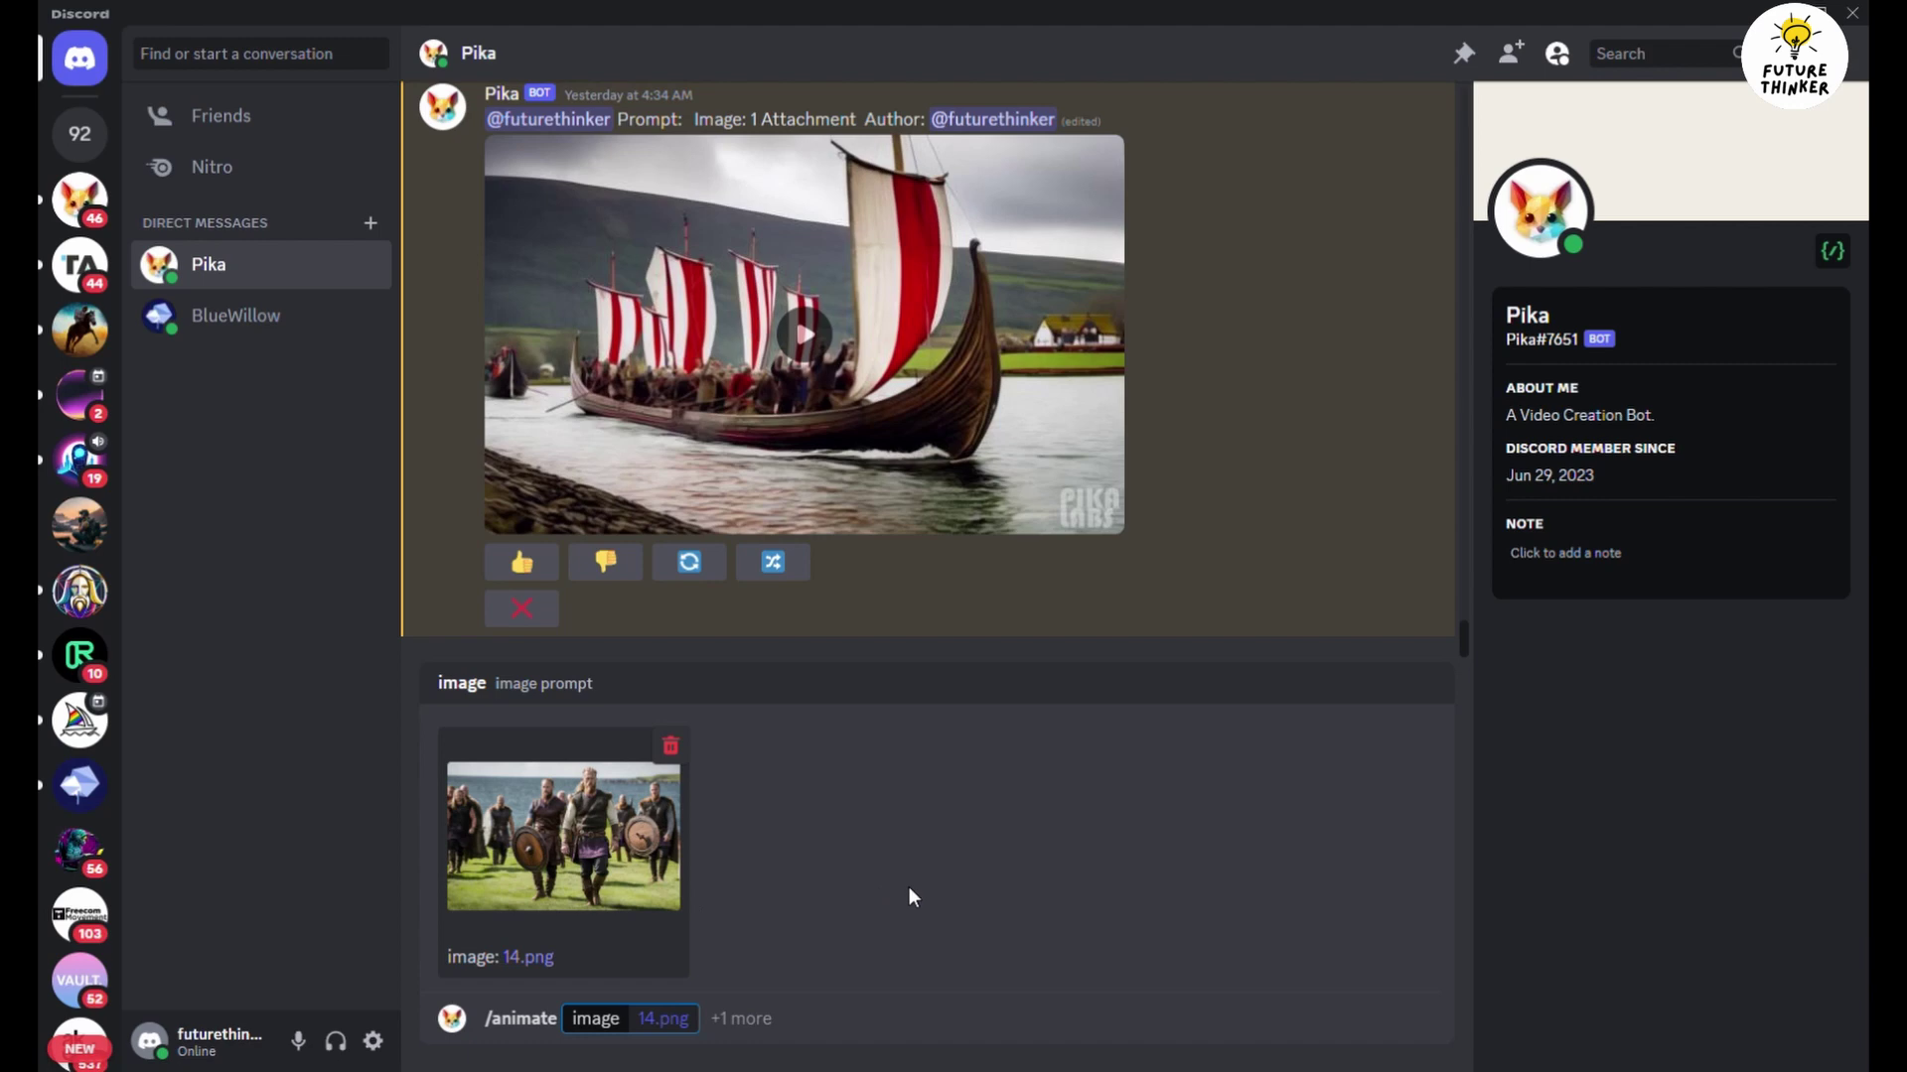
{"action": "left_click", "coordinate": [888, 1041]}
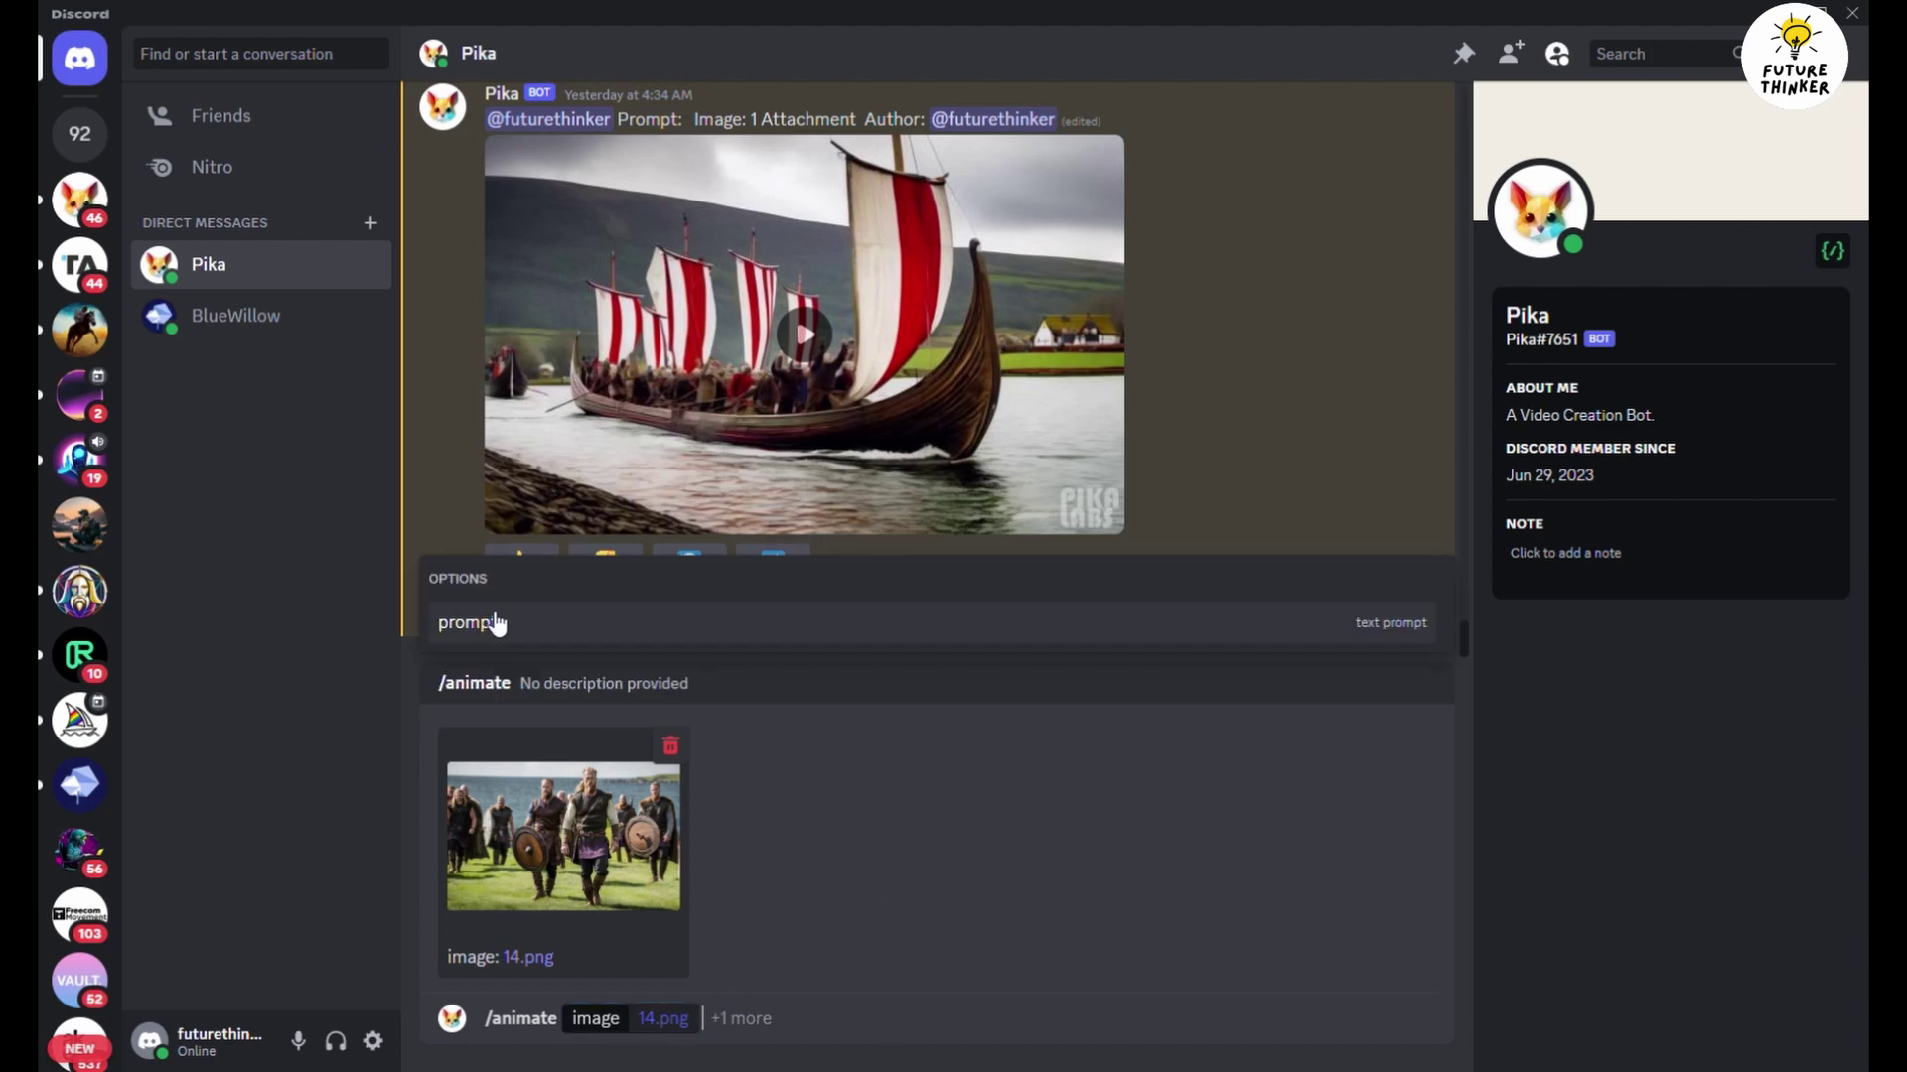
{"action": "key", "text": "Return"}
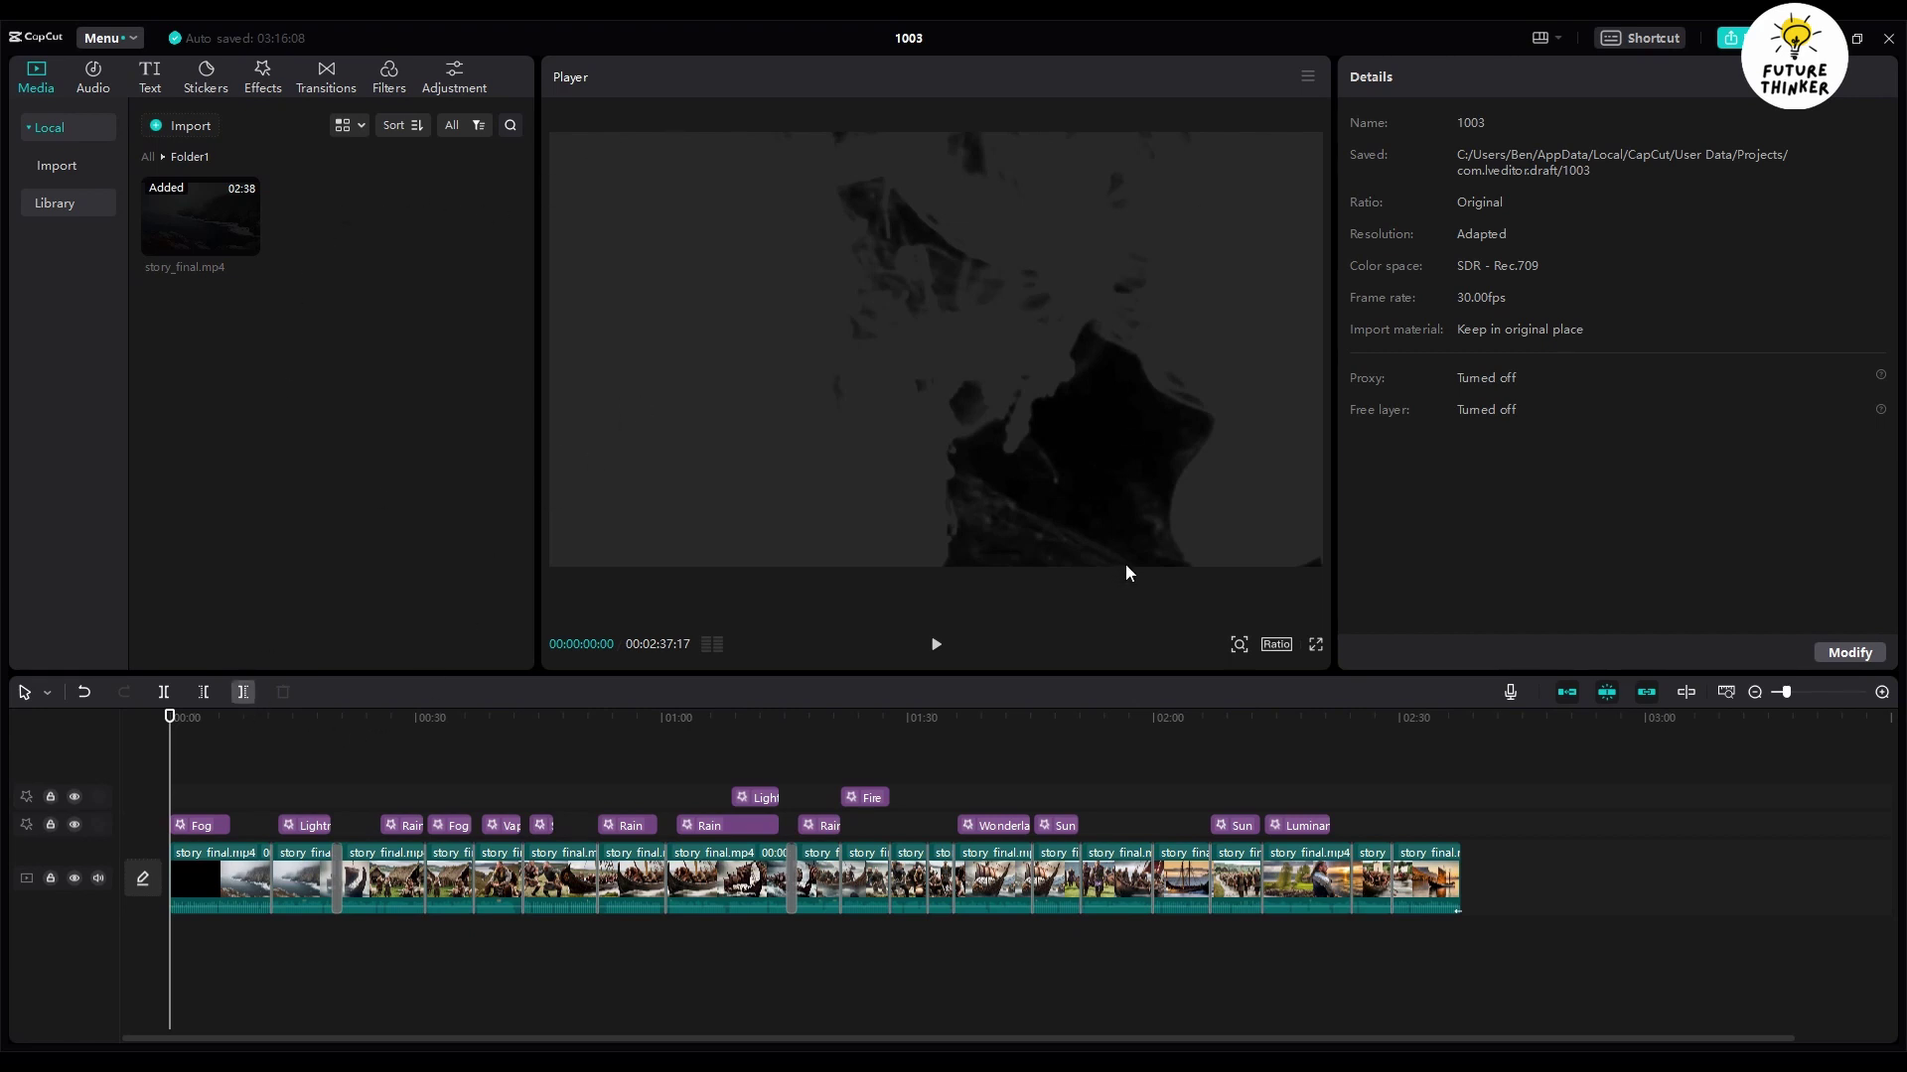
Widen the player and preview the foggy cliff, Viking ship, rainy boat and seated Viking scenes
{"action": "left_click_drag", "start_coordinate": [1343, 482], "coordinate": [1530, 487]}
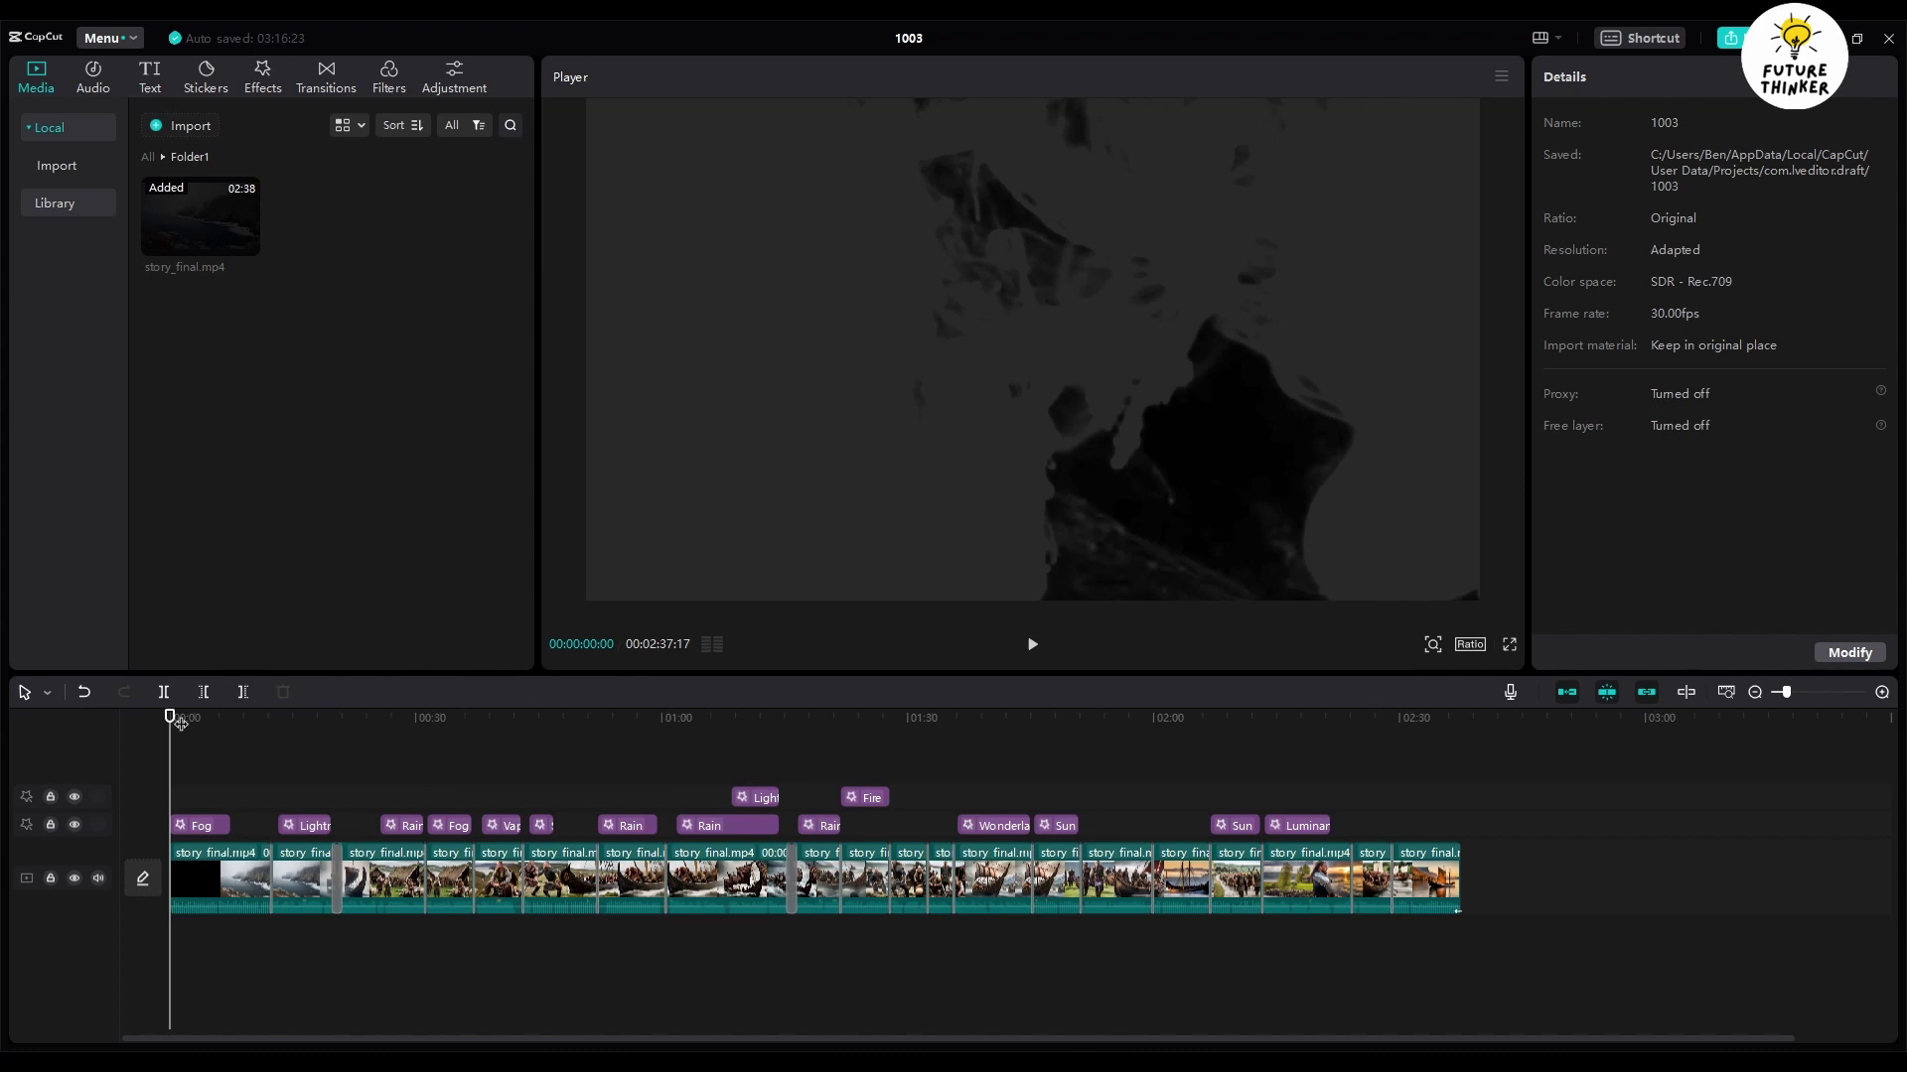
{"action": "left_click_drag", "start_coordinate": [181, 722], "coordinate": [537, 743]}
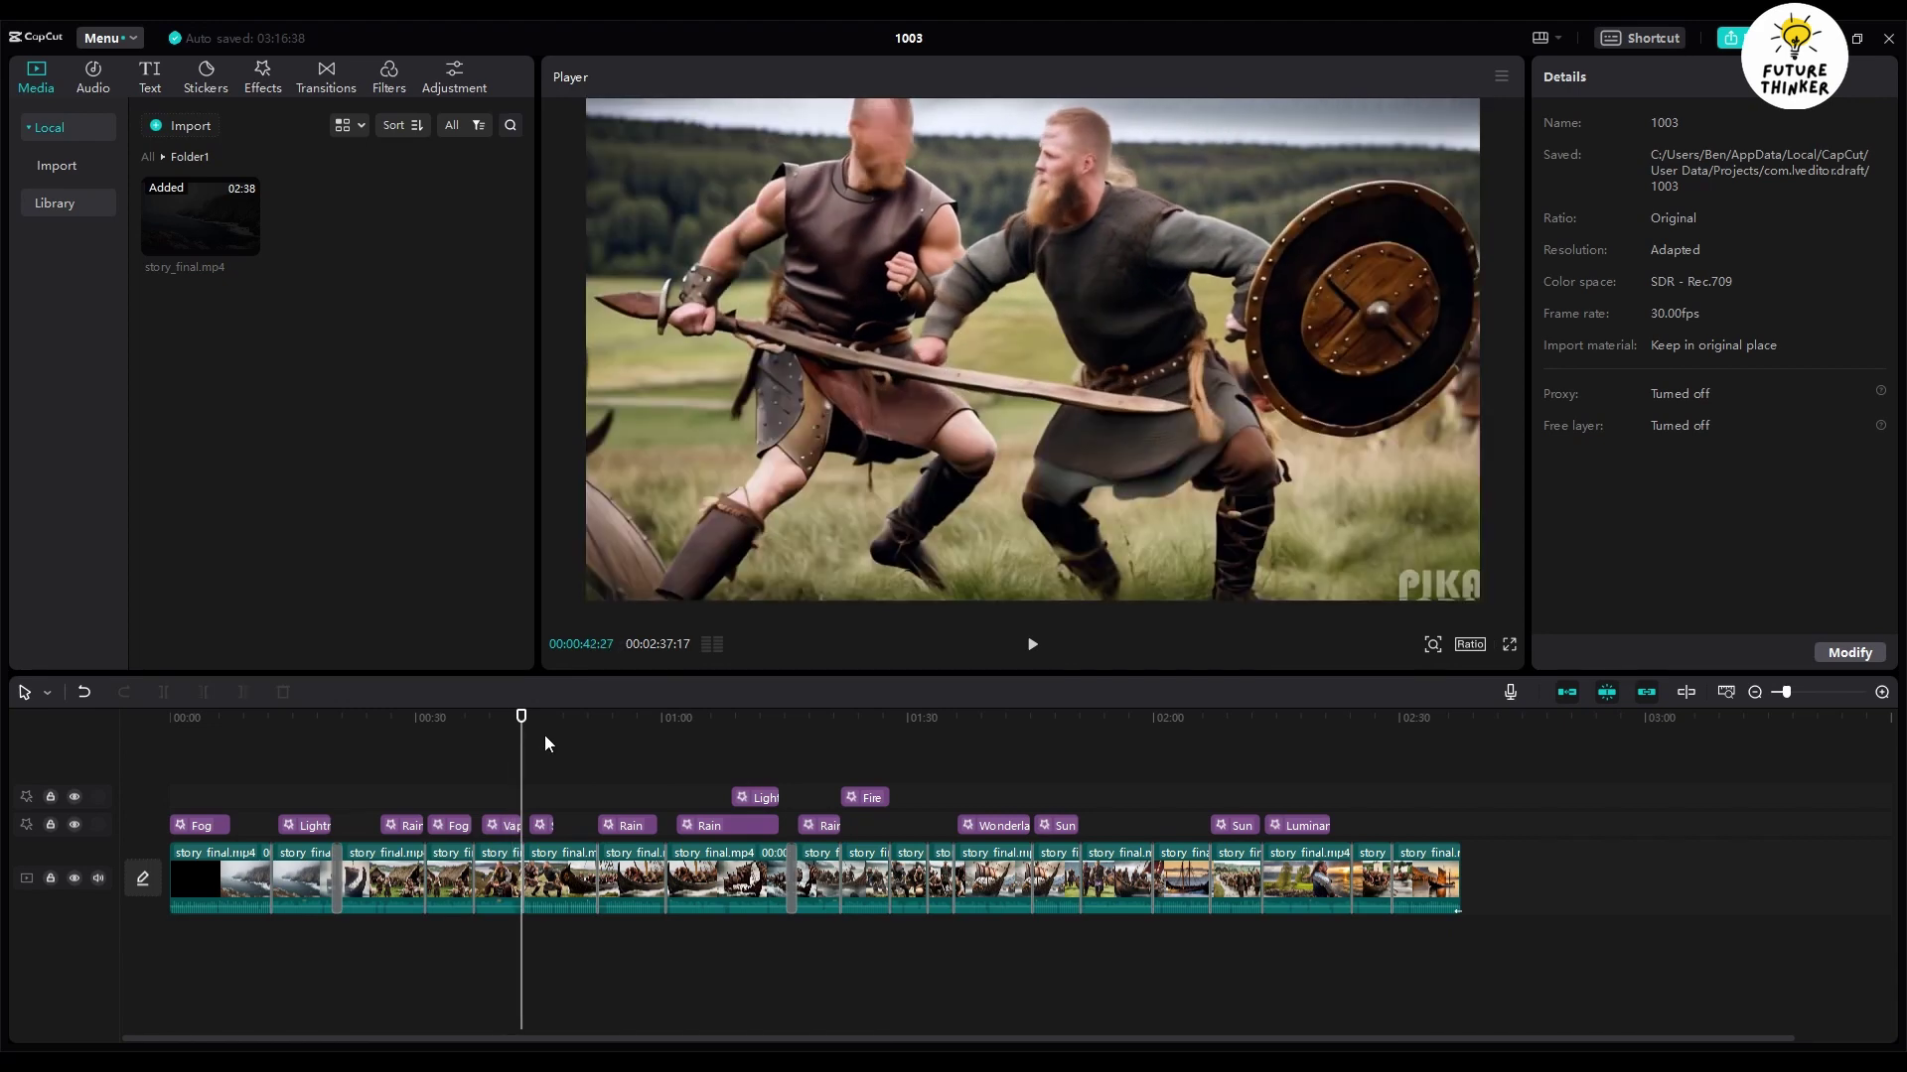
{"action": "left_click", "coordinate": [760, 729]}
{"action": "left_click", "coordinate": [819, 719]}
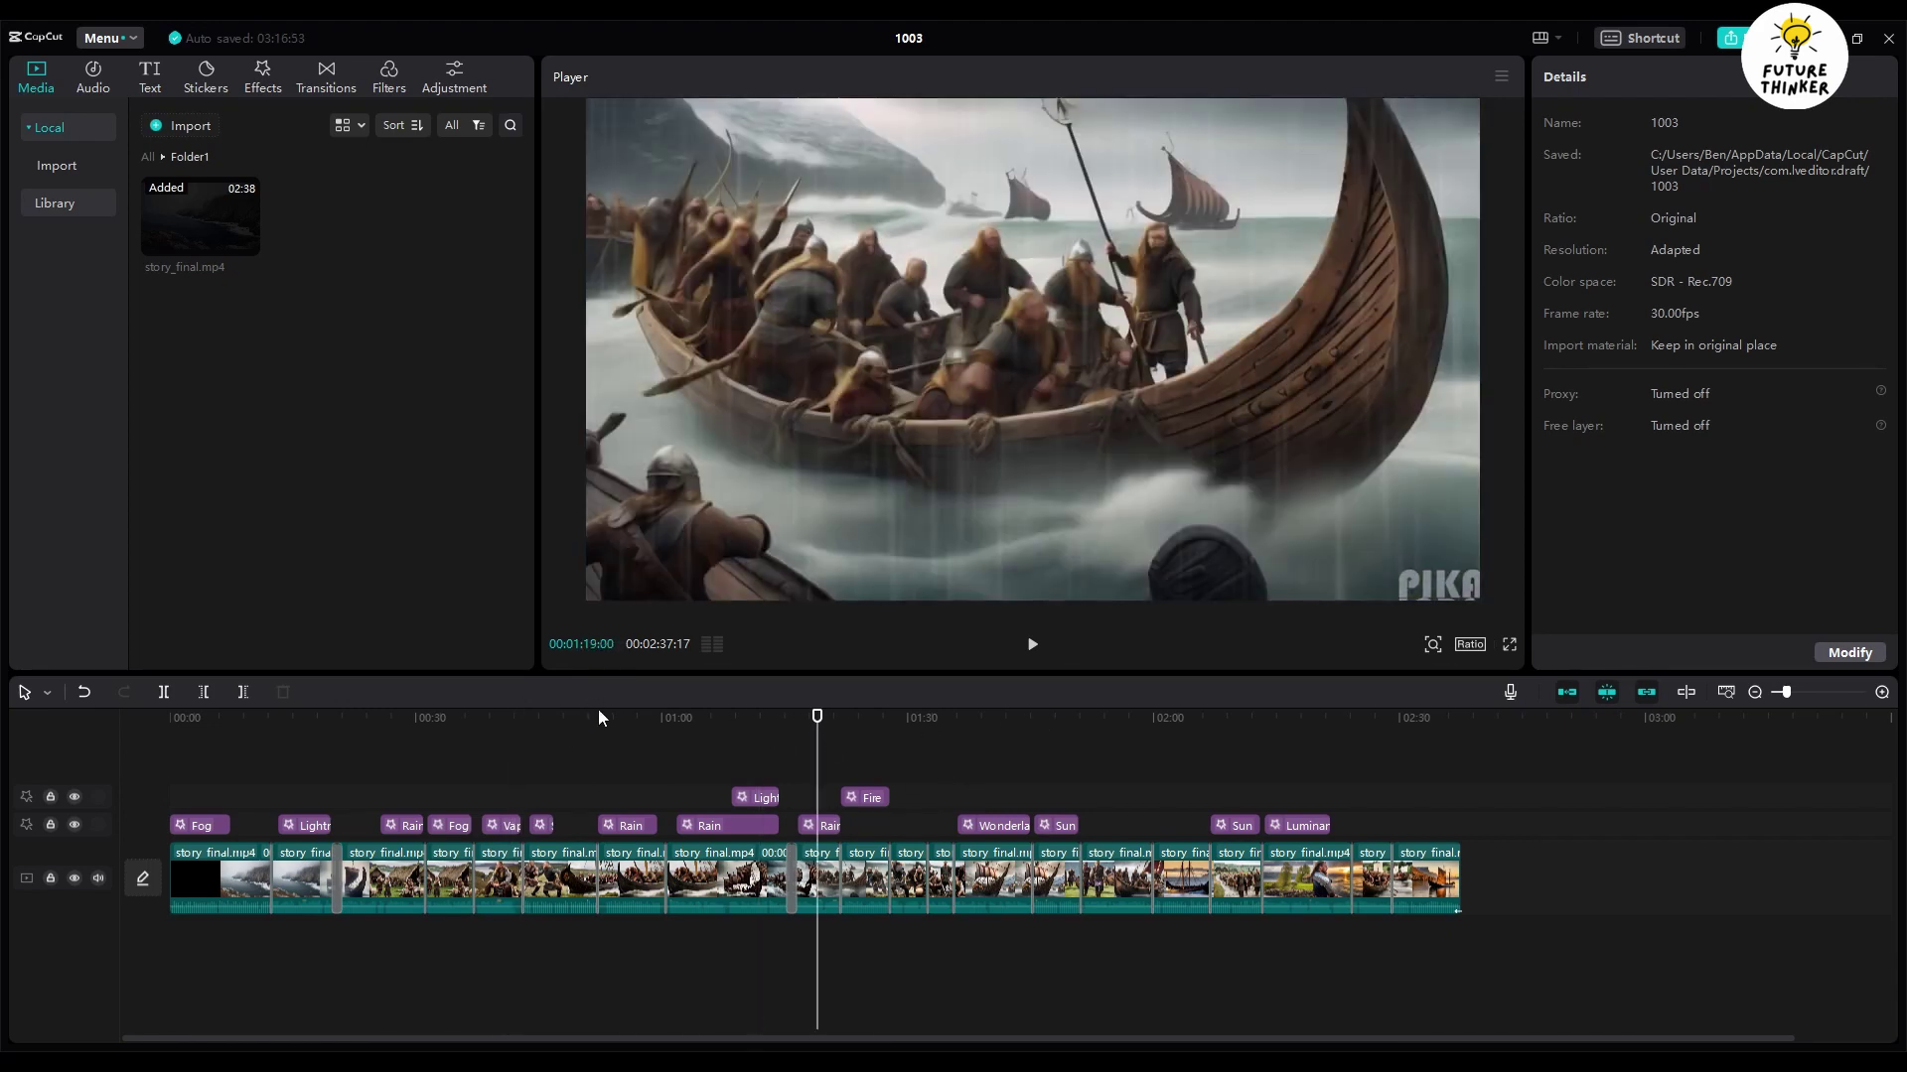
{"action": "left_click", "coordinate": [447, 719]}
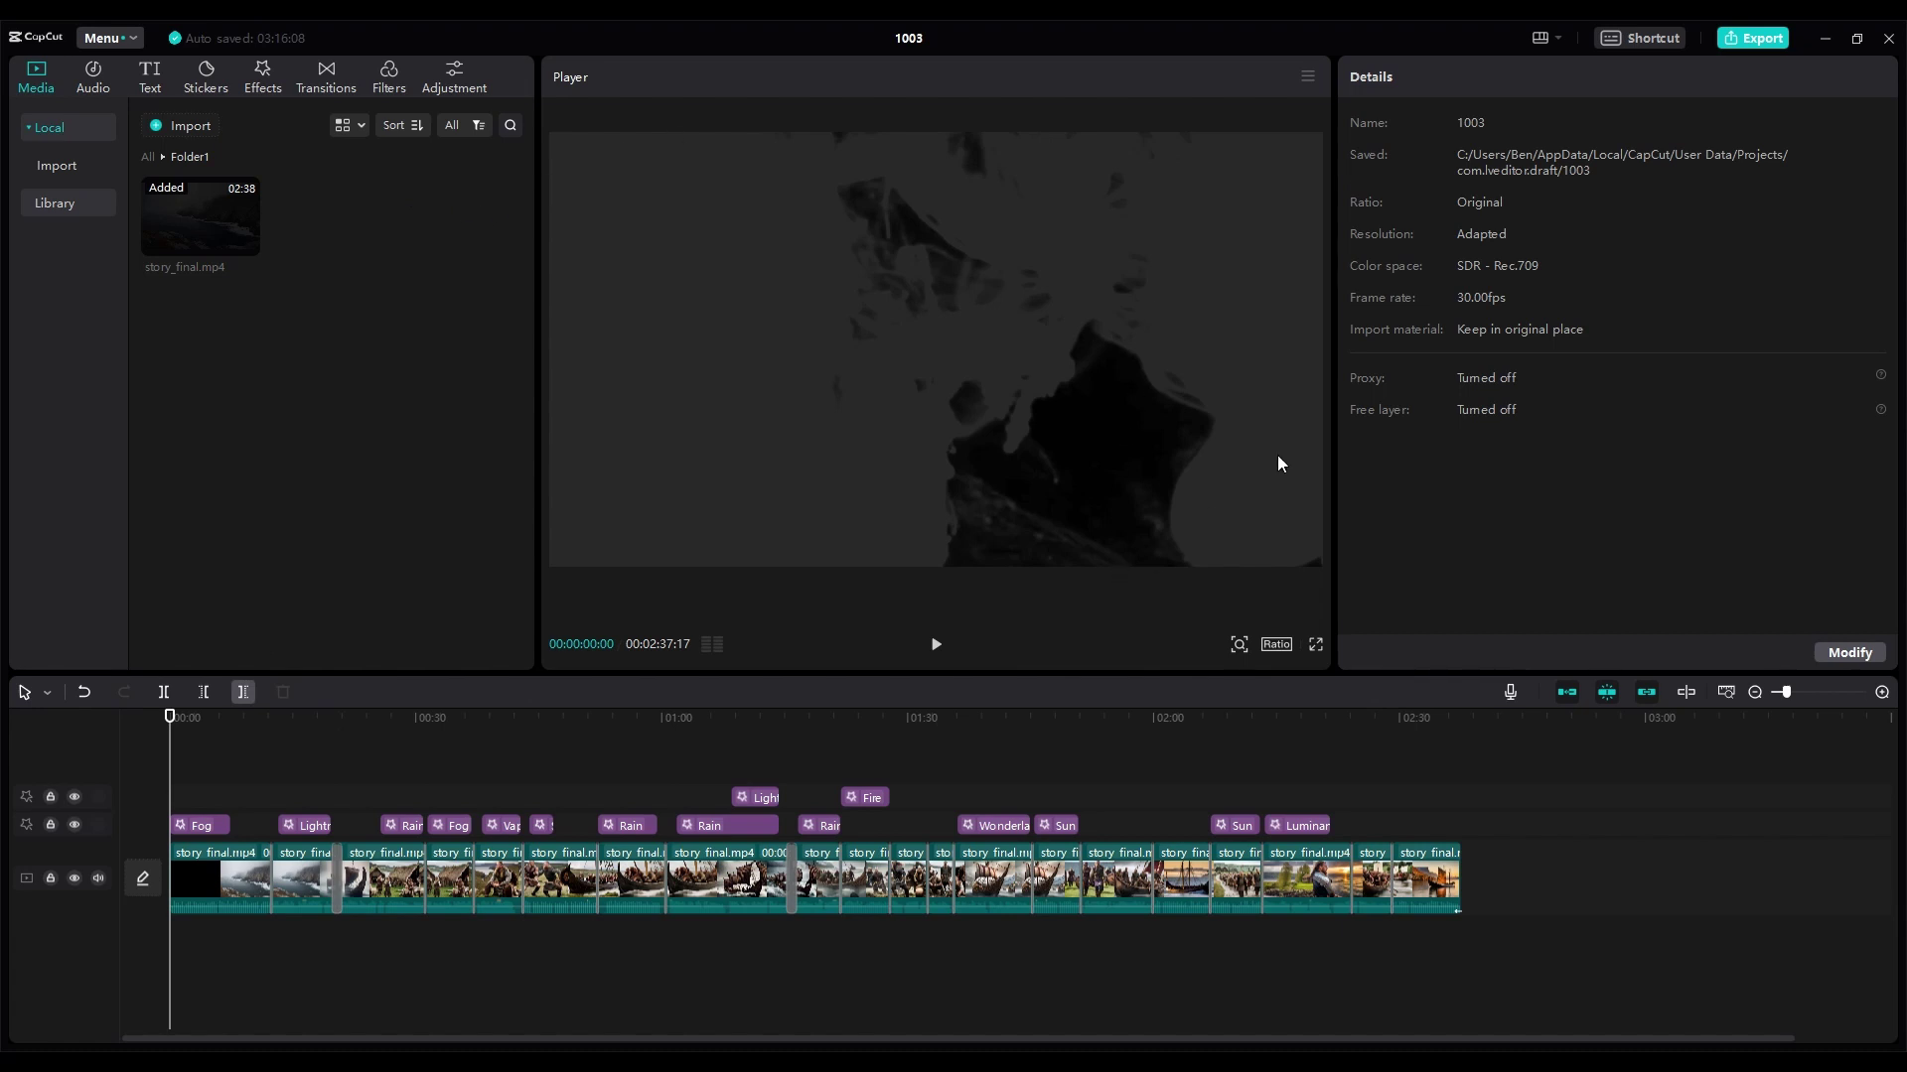
{"action": "left_click_drag", "start_coordinate": [1347, 482], "coordinate": [1842, 508]}
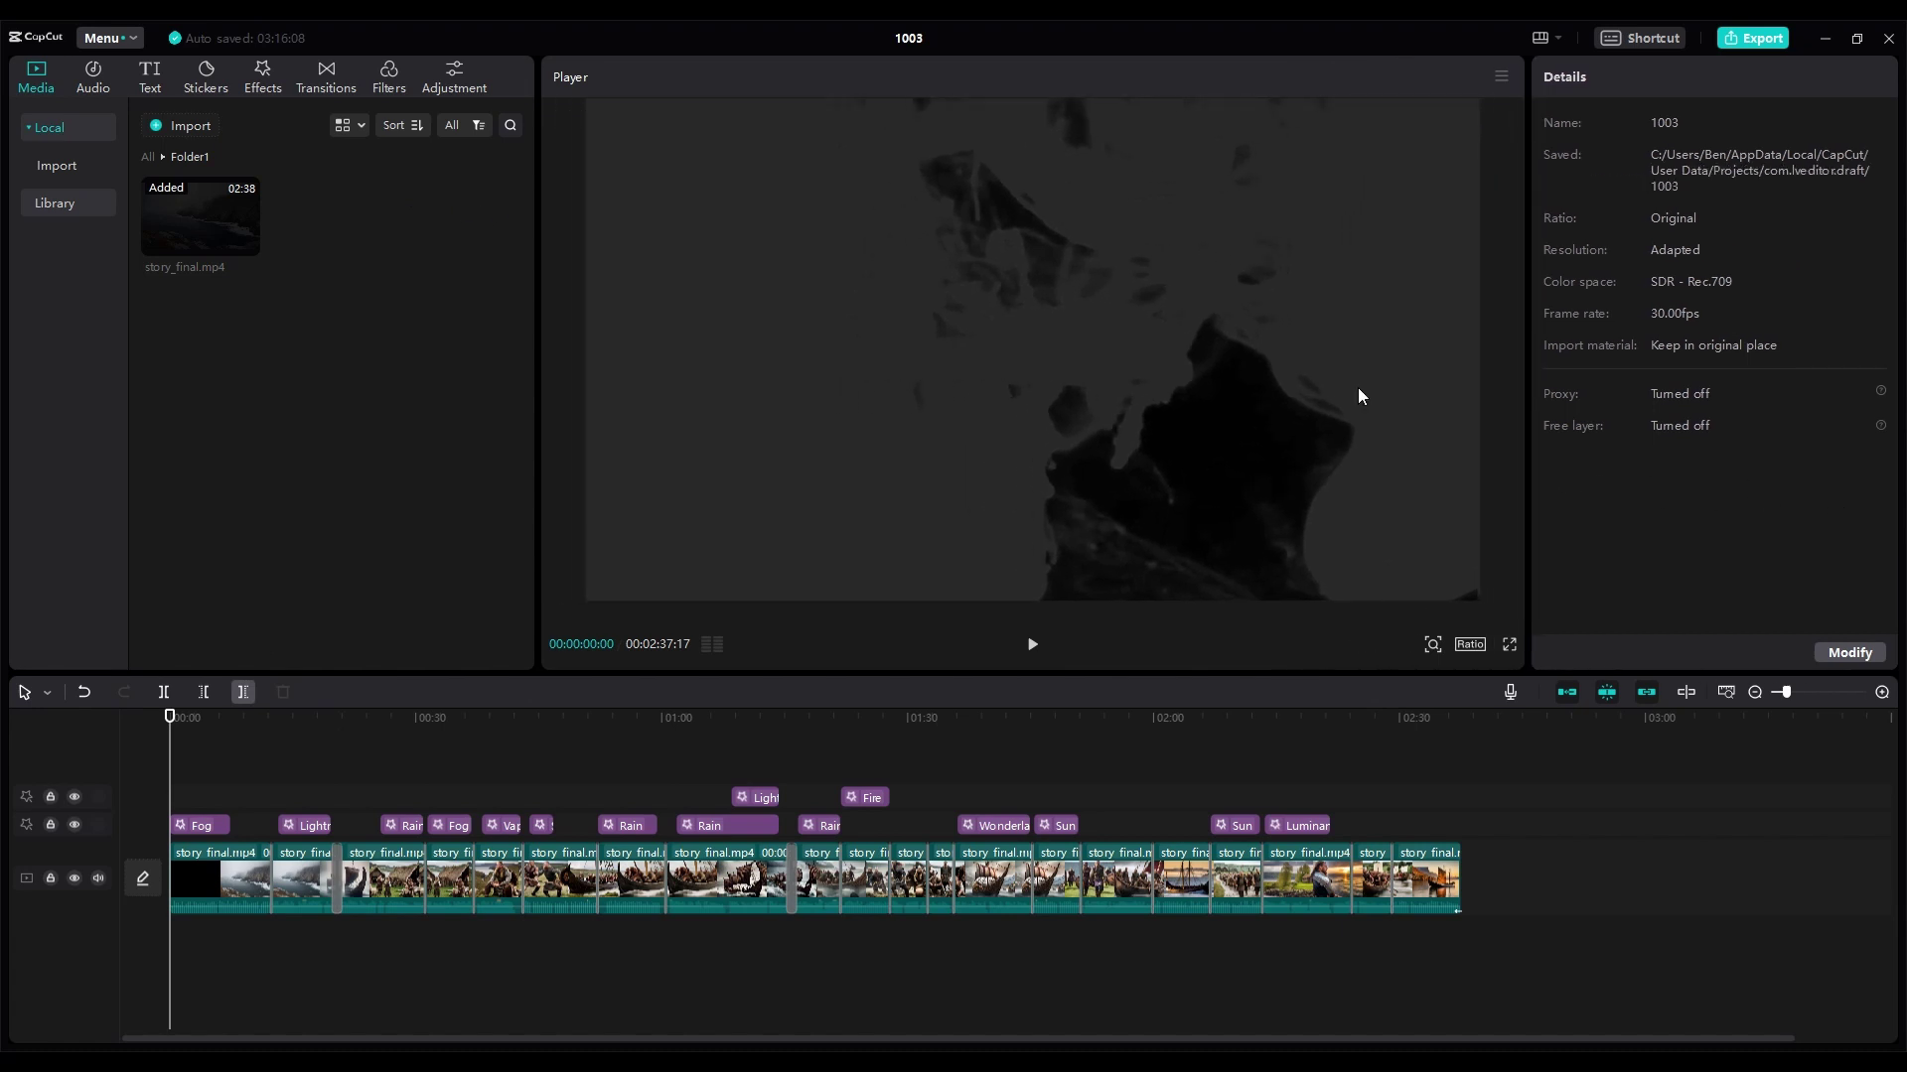